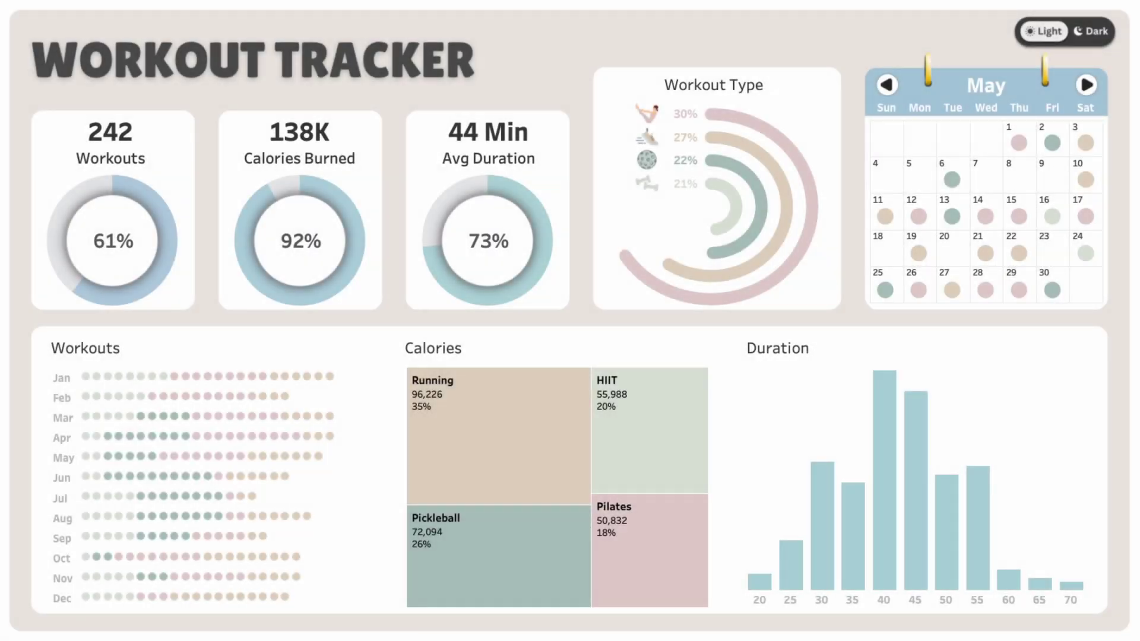
Step: After previewing dark and light modes, add a new worksheet named Mode Toggle
left_click(1096, 33)
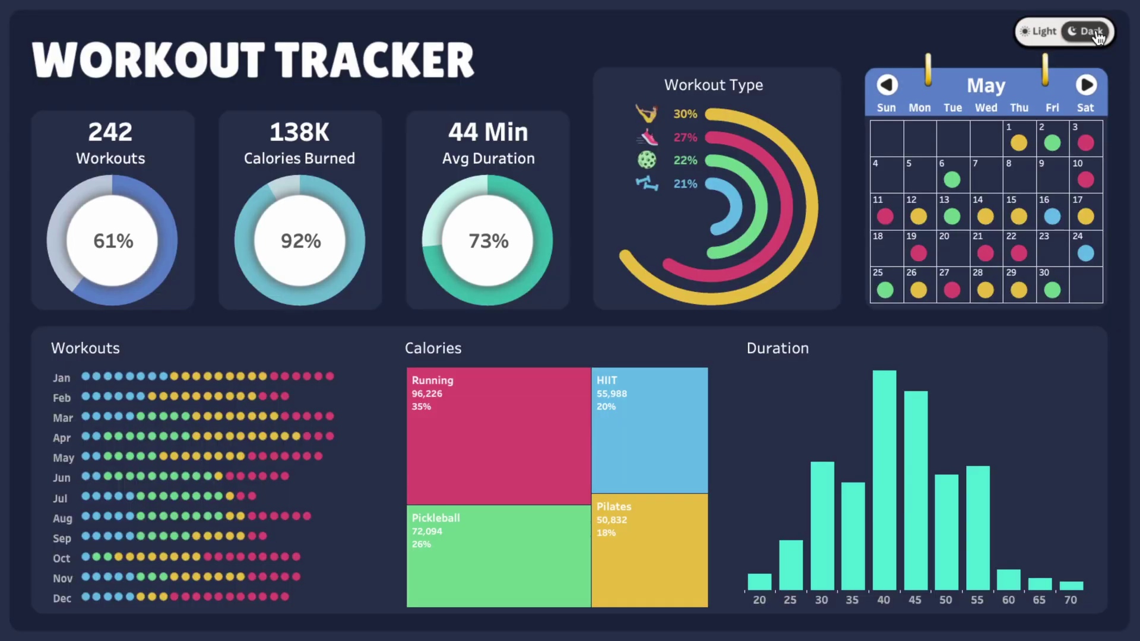
left_click(1043, 32)
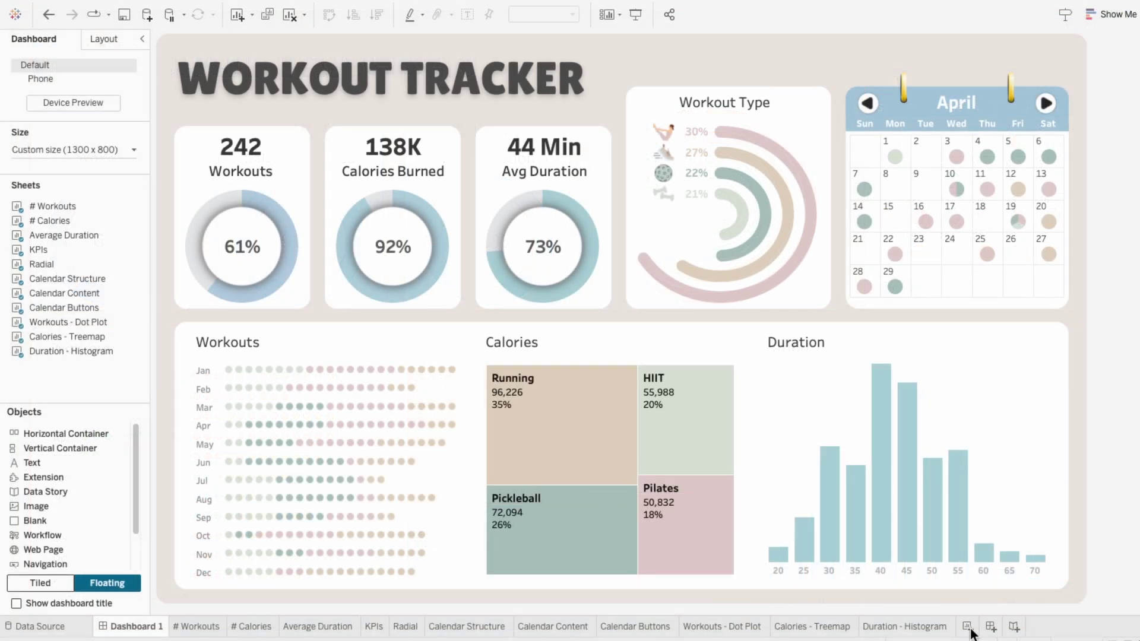
left_click(969, 629)
double_click(971, 628)
type("Mode Toggle")
key("Return")
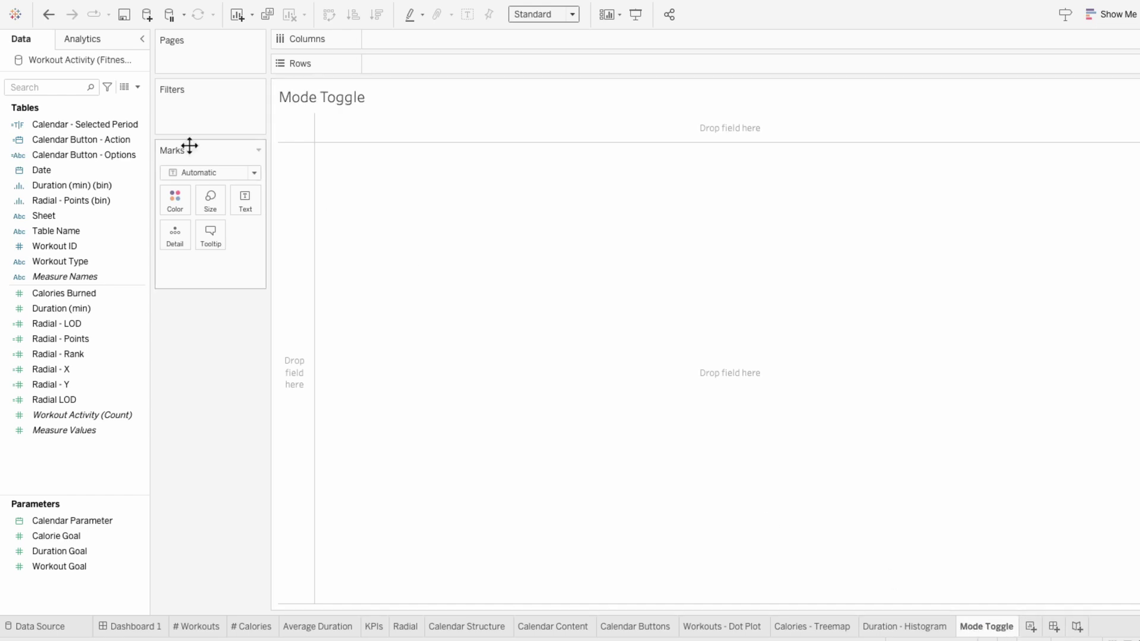
Step: Create the String parameter Mode Parameter with the allowed values Light and Dark
left_click(137, 88)
left_click(133, 111)
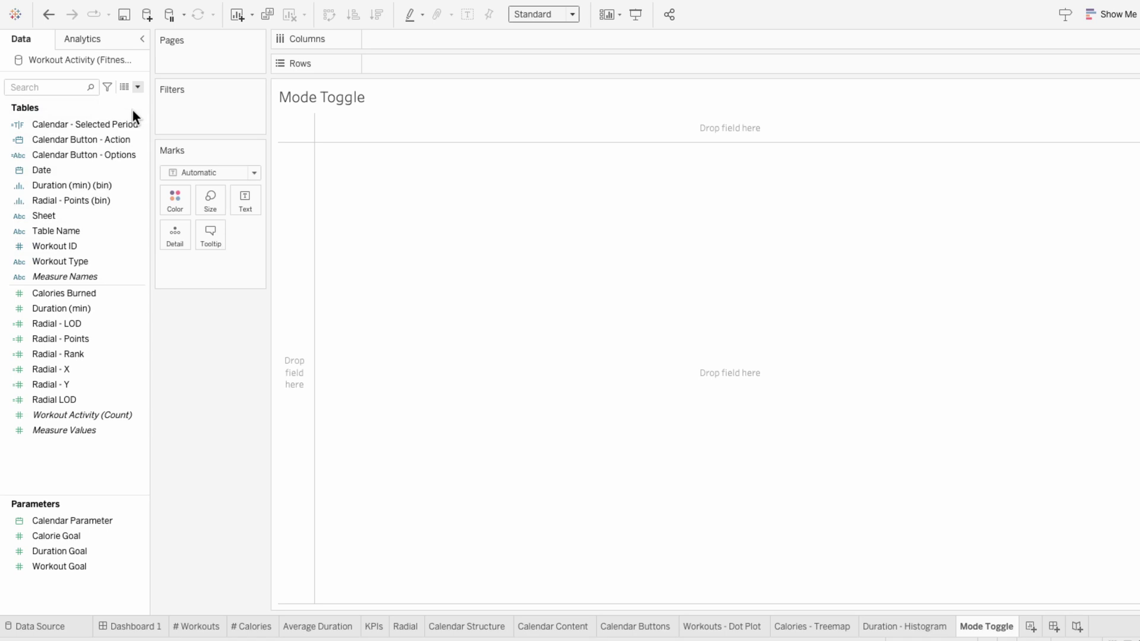
key("ctrl+a")
type("Mo")
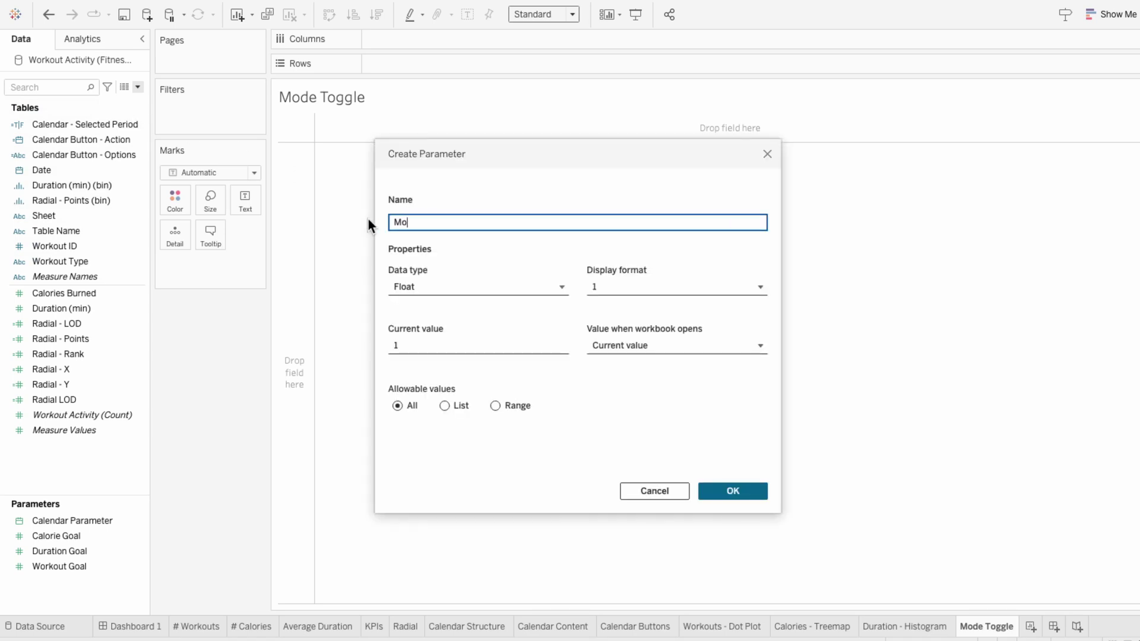
type("de Parameter")
left_click(419, 287)
left_click(421, 337)
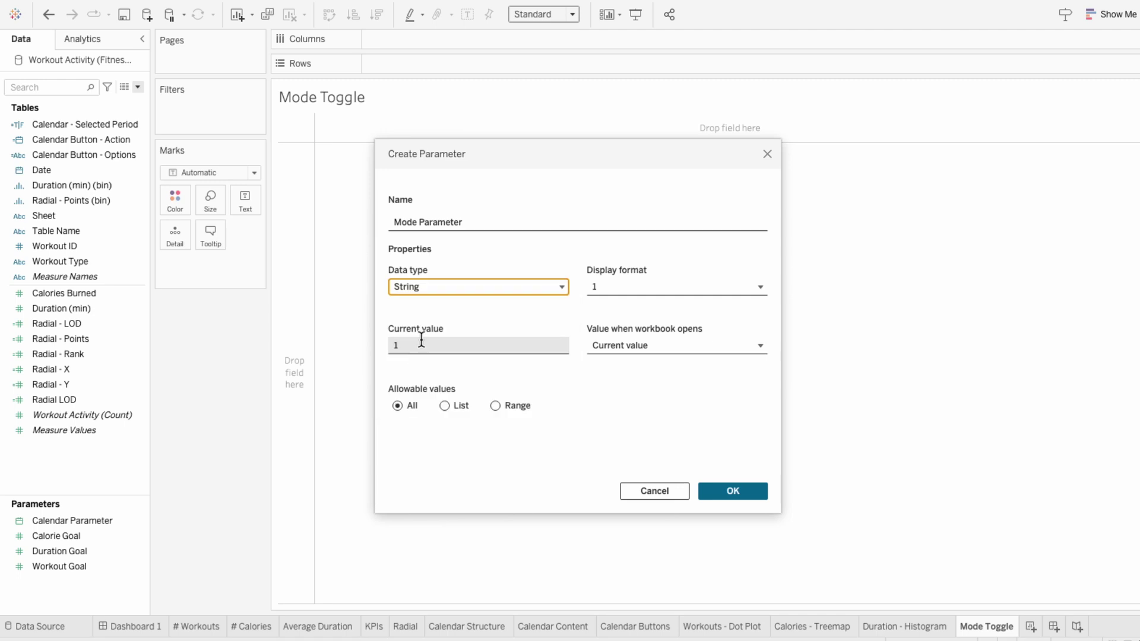
left_click(444, 406)
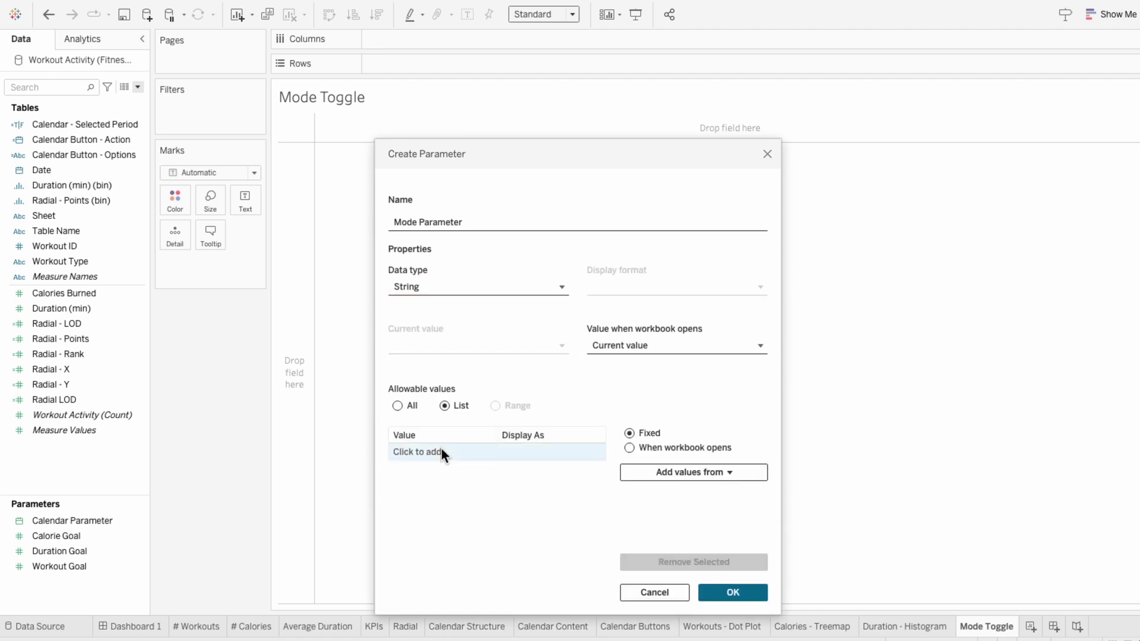
left_click(441, 449)
type("Light")
key("Return")
type("Dark")
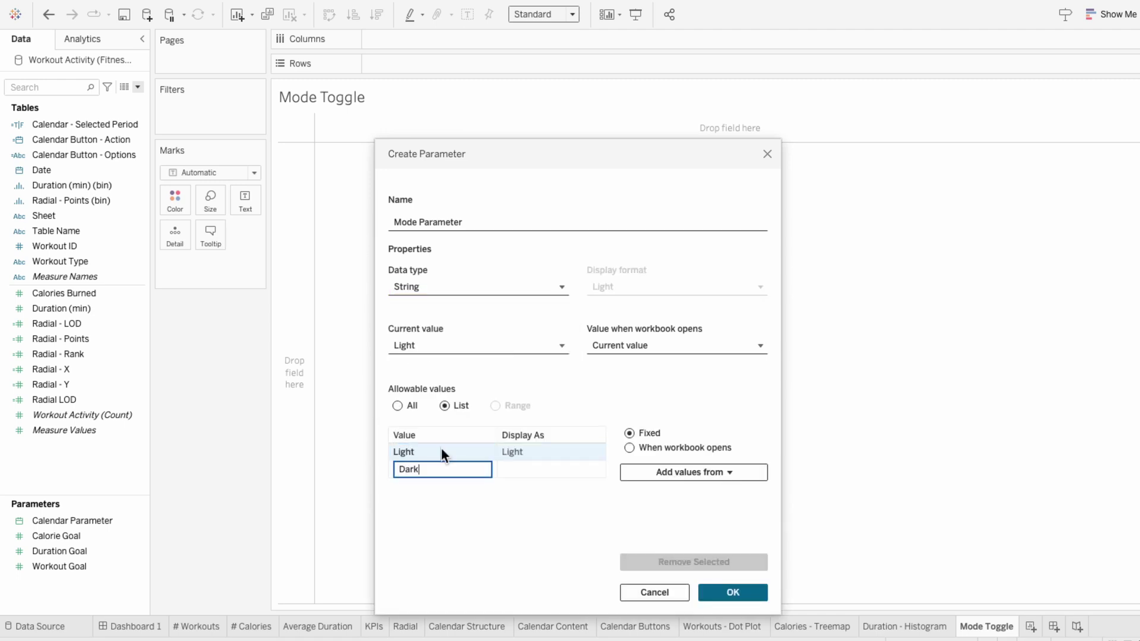
key("Return")
left_click(725, 596)
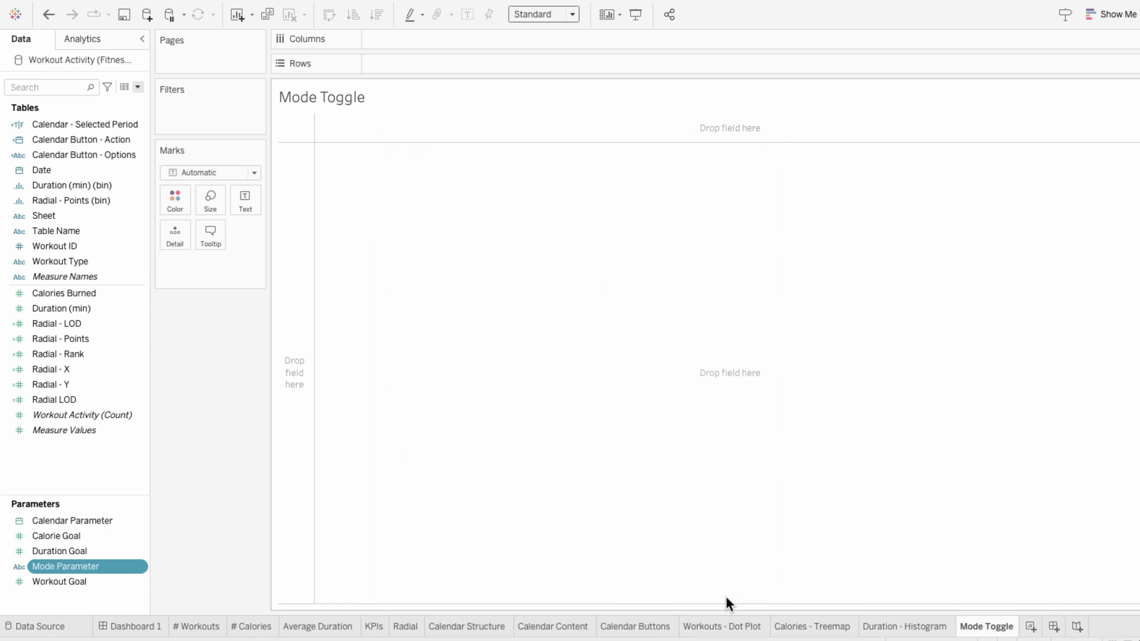
Step: Show the Mode Parameter control; create Mode - Switch: IF [Mode Parameter] = "Light" THEN "Dark" ELSE "Light" END
right_click(113, 571)
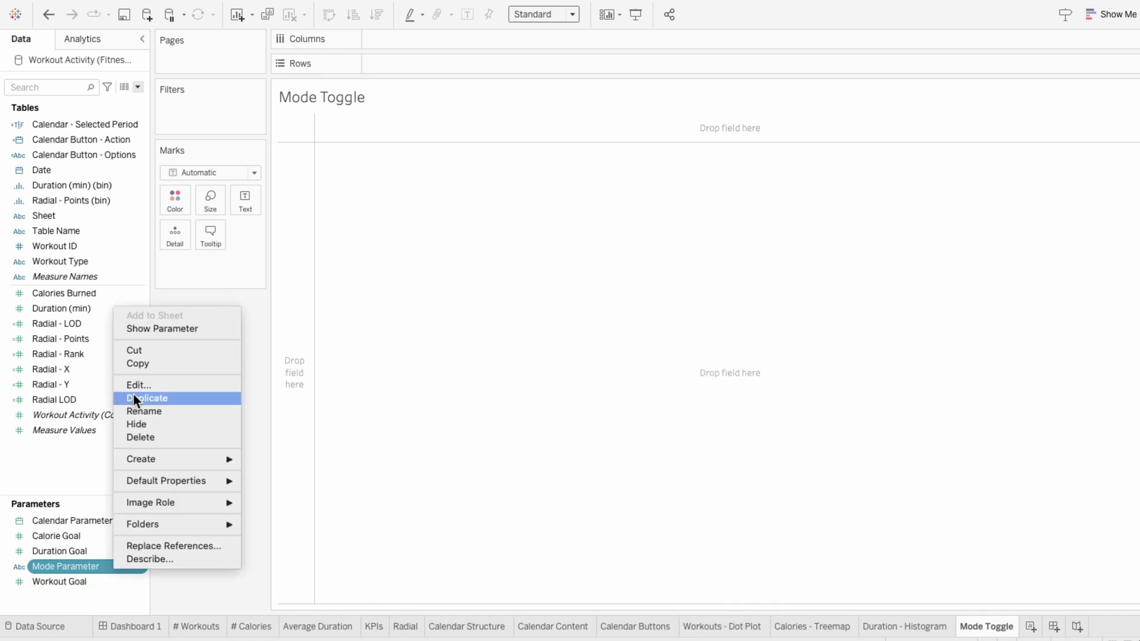
left_click(143, 330)
left_click(138, 88)
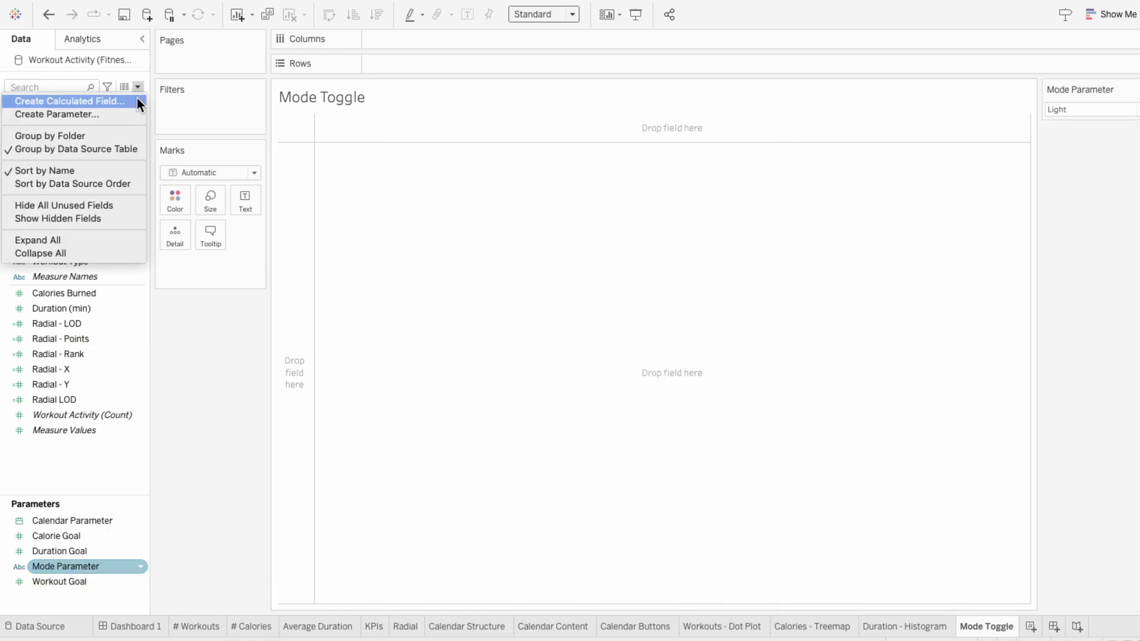
left_click(136, 98)
type("Mode - Switch")
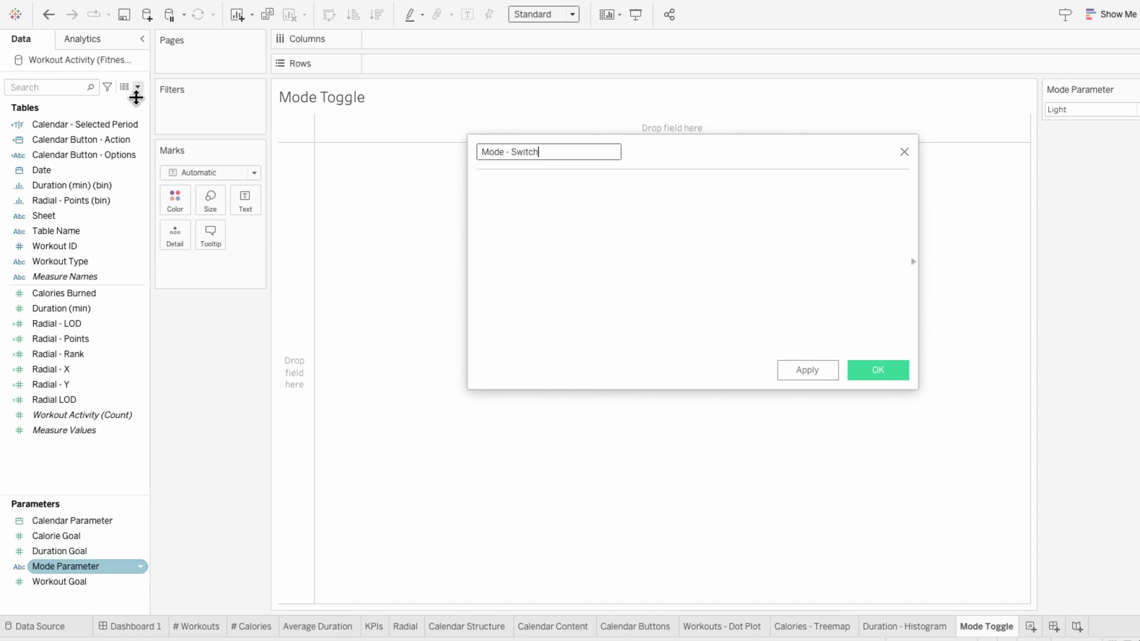
key("Tab")
type("IF")
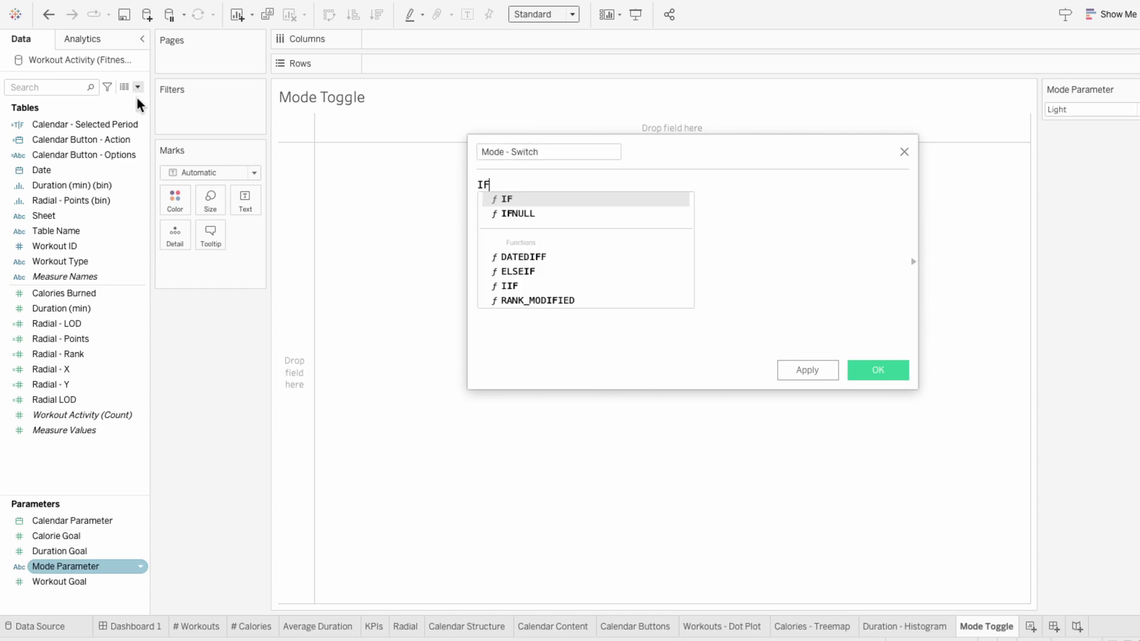
type(" [Mode Parameter] = \"Light\" THEN \"Dark\" ")
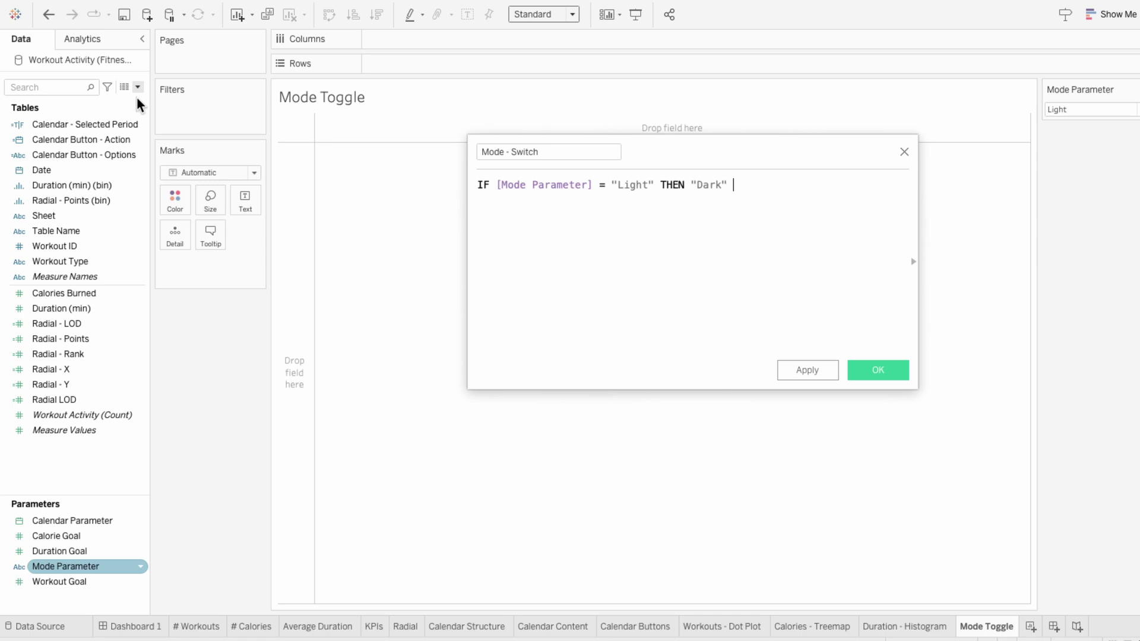
type("ELSE \"Light\"")
key("Return")
type("END")
left_click(876, 373)
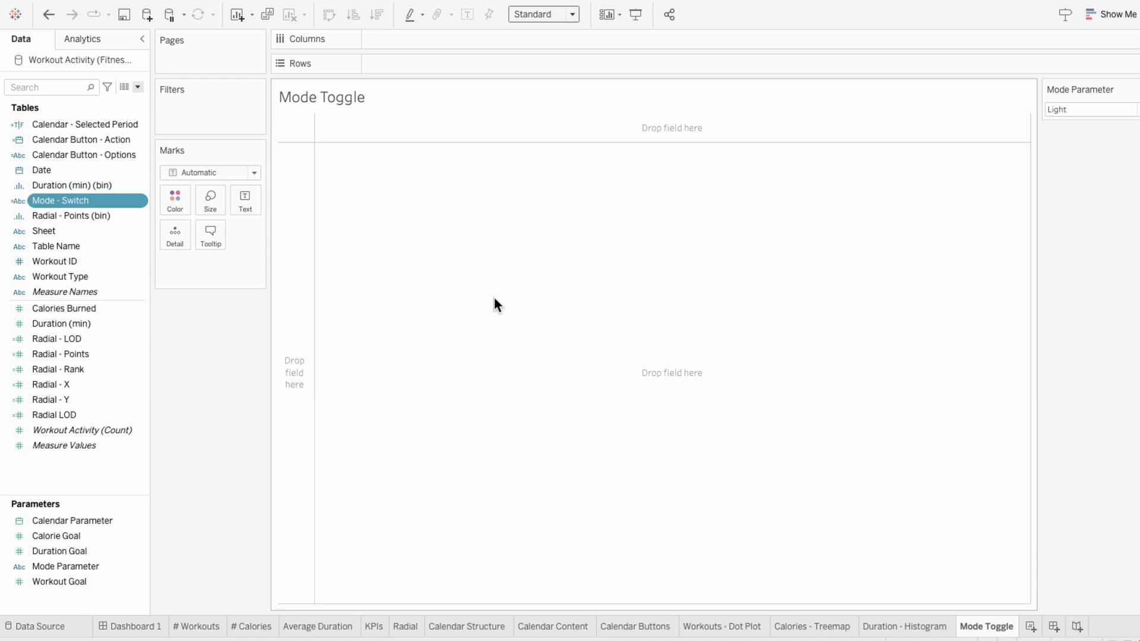
Step: Put Mode - Switch on Detail, set Shape marks encoded by Mode - Switch, and return to Dashboard 1
left_click_drag(66, 199, 197, 262)
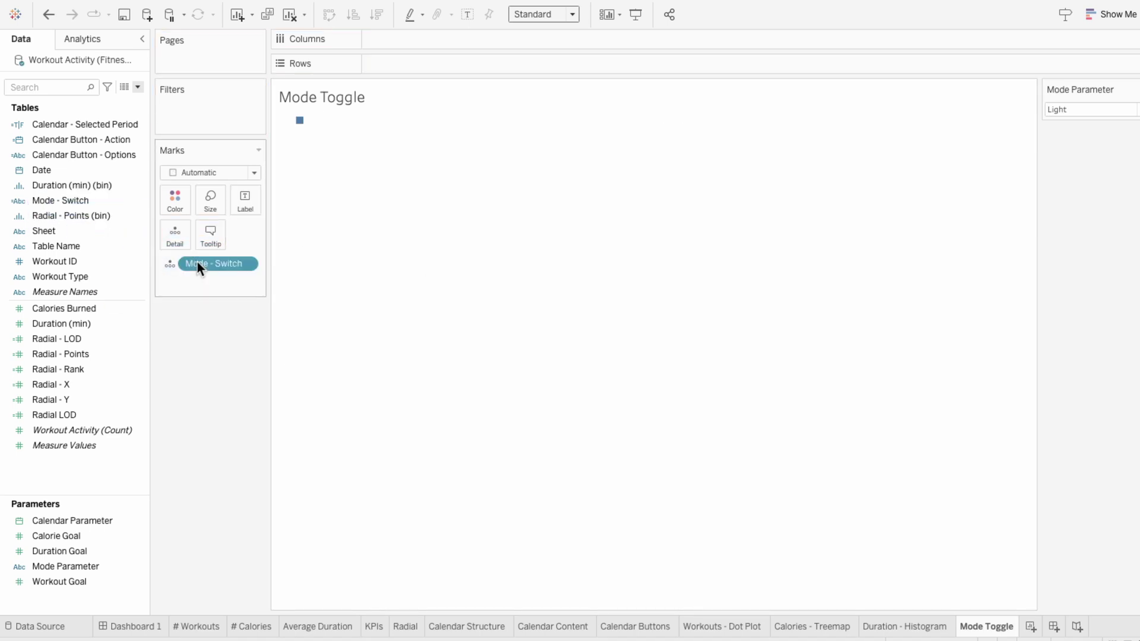
mouse_move(303, 122)
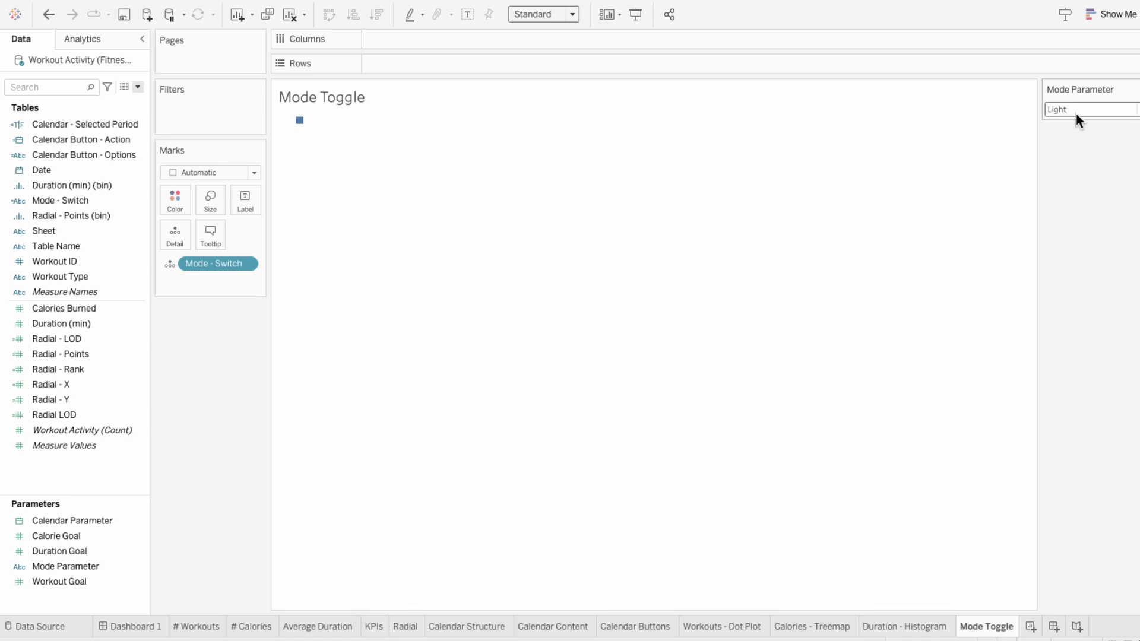
left_click(198, 176)
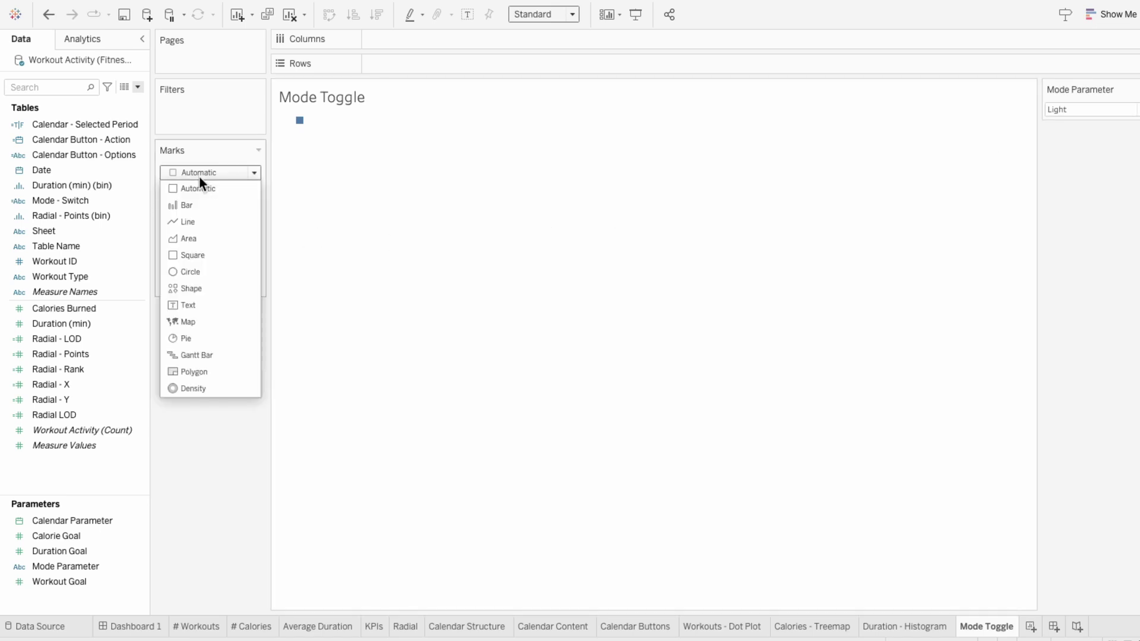
left_click(200, 289)
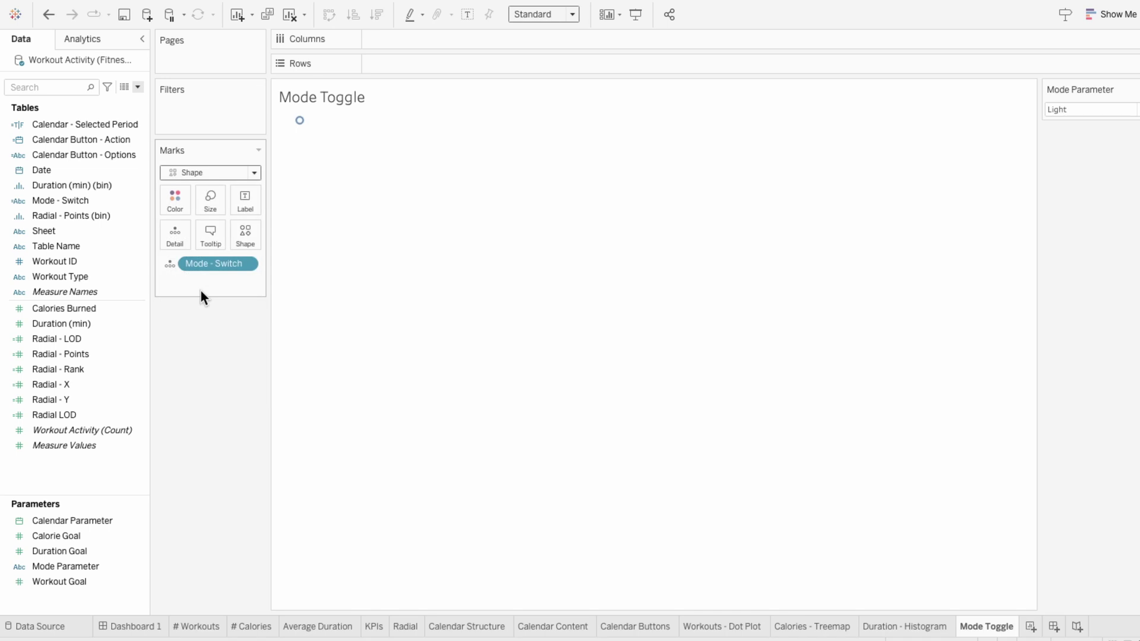
left_click(171, 265)
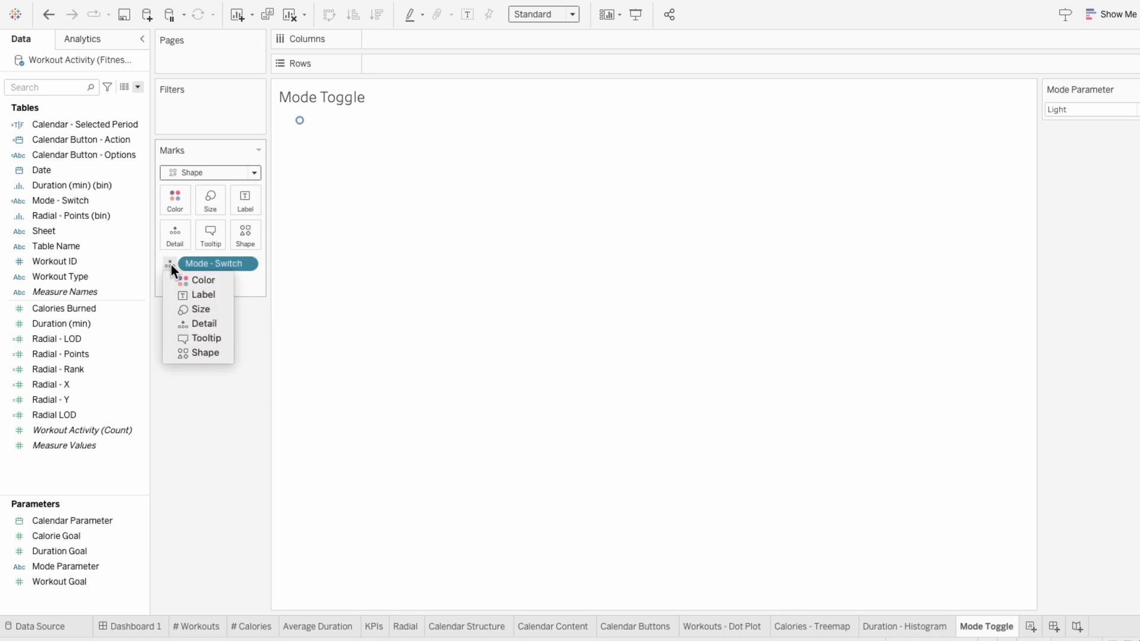
left_click(197, 355)
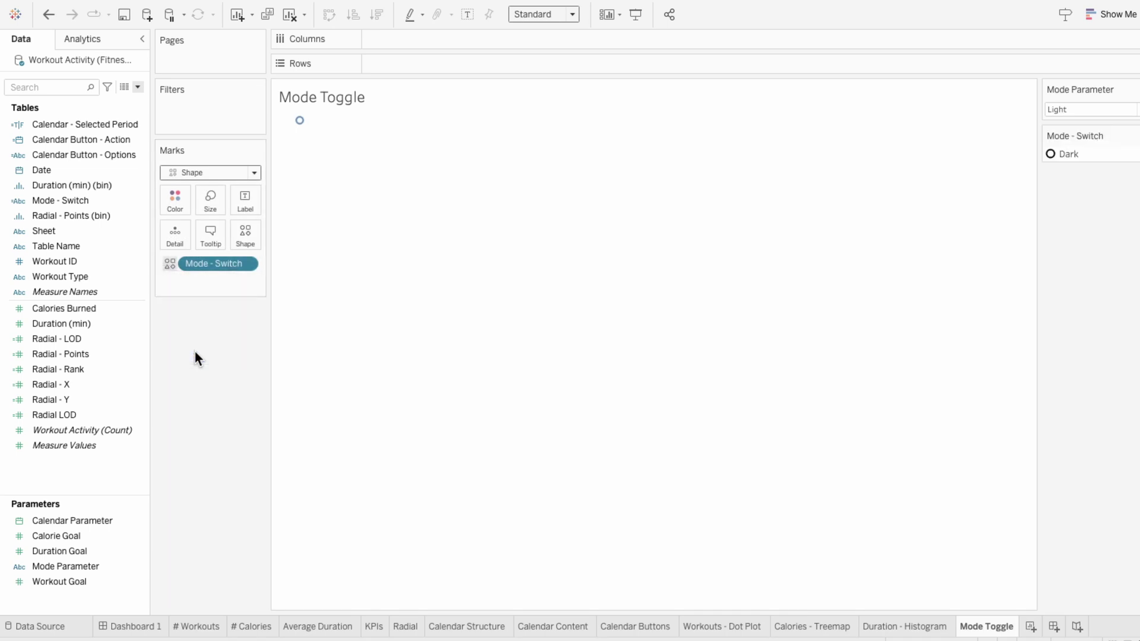
left_click(138, 632)
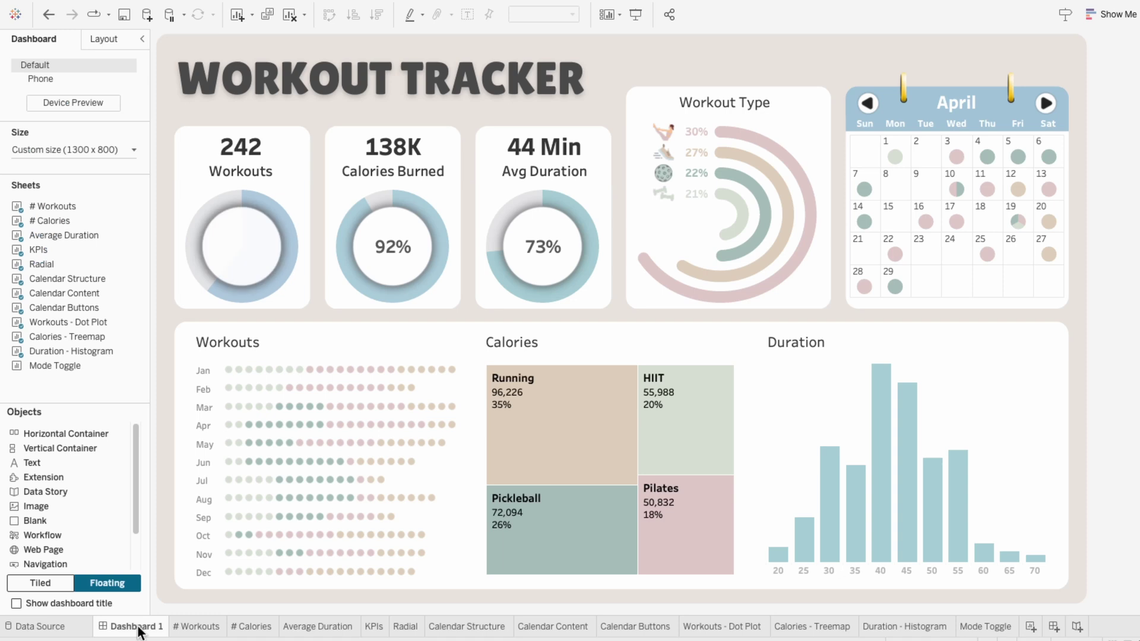
Step: Float Mode Toggle at the dashboard's top right, untitled, shrunk small and fitted to Entire View
mouse_move(61, 365)
left_click_drag(62, 364, 788, 43)
right_click(796, 65)
left_click(818, 98)
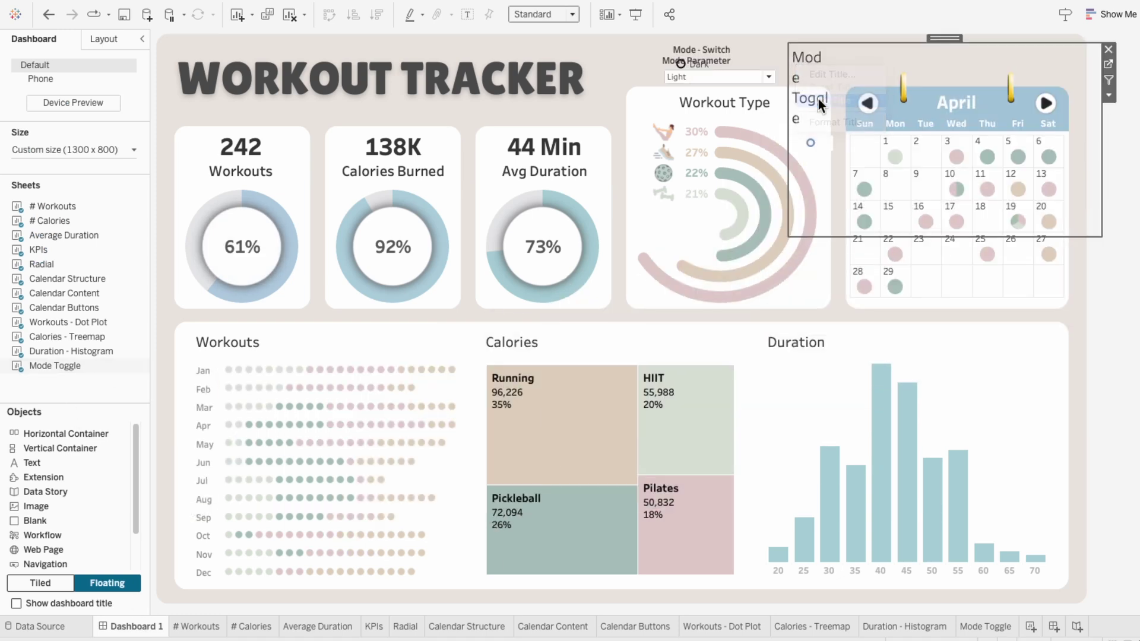
left_click_drag(792, 237, 977, 77)
left_click_drag(1053, 34, 1028, 34)
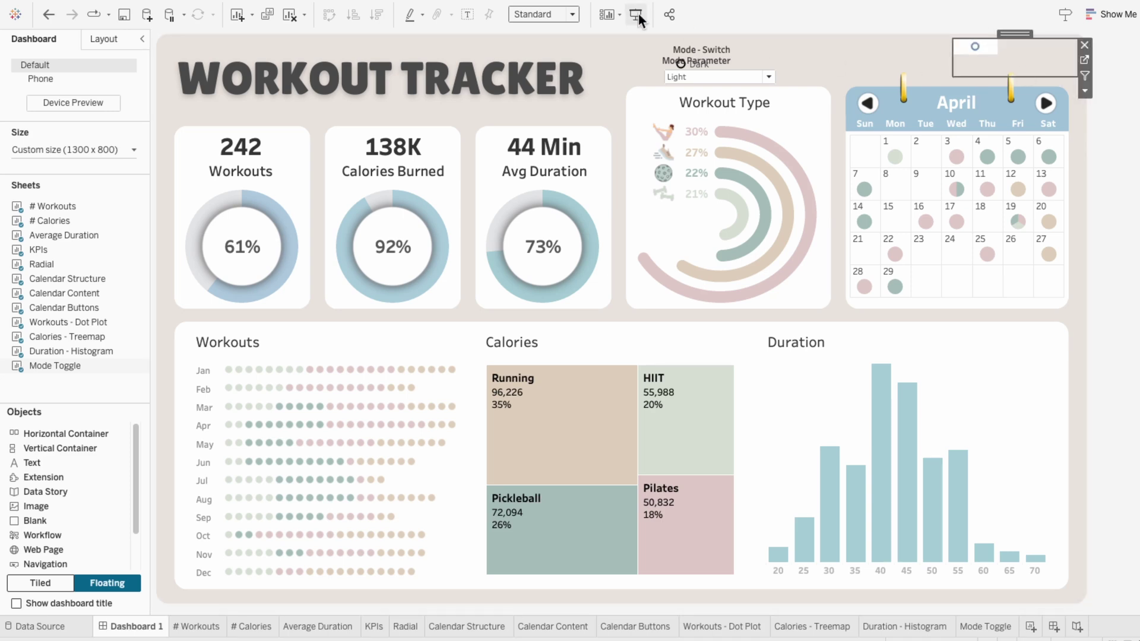
left_click(555, 18)
left_click(541, 66)
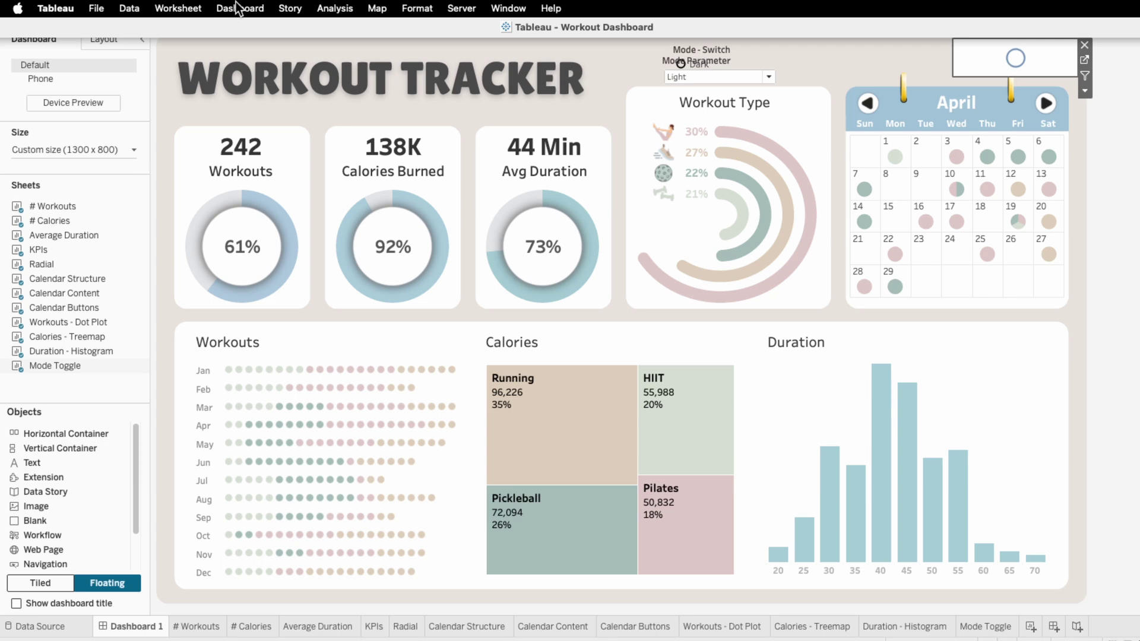
Step: Add a Change Parameter action named Mode, excluding # Calories, Calendar Buttons and Calendar Structure as sources
left_click(236, 7)
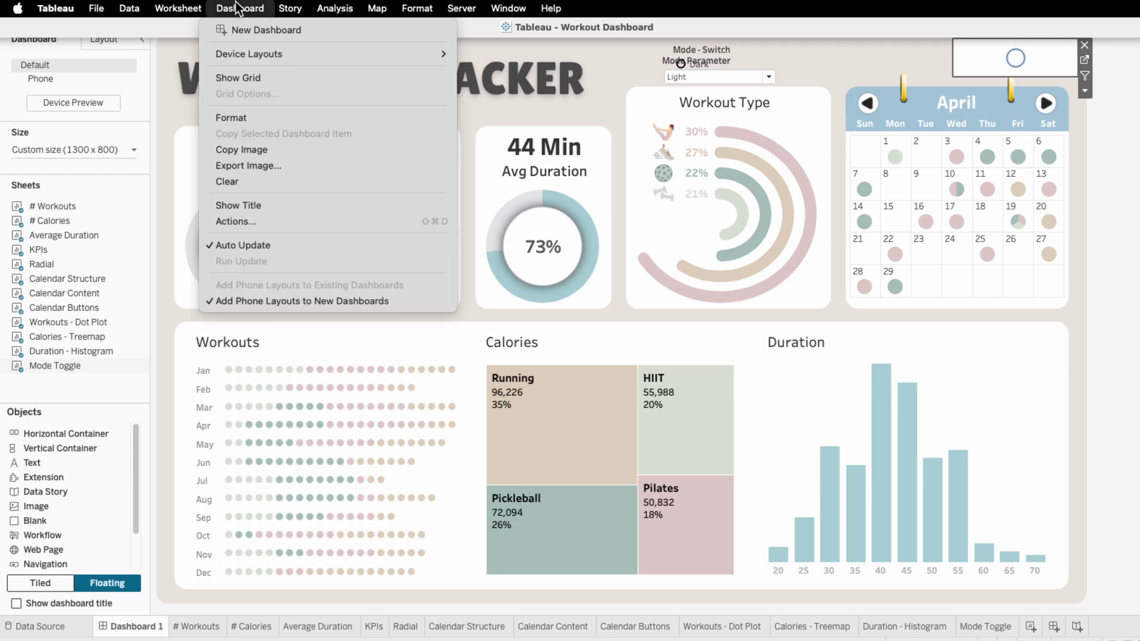
left_click(232, 218)
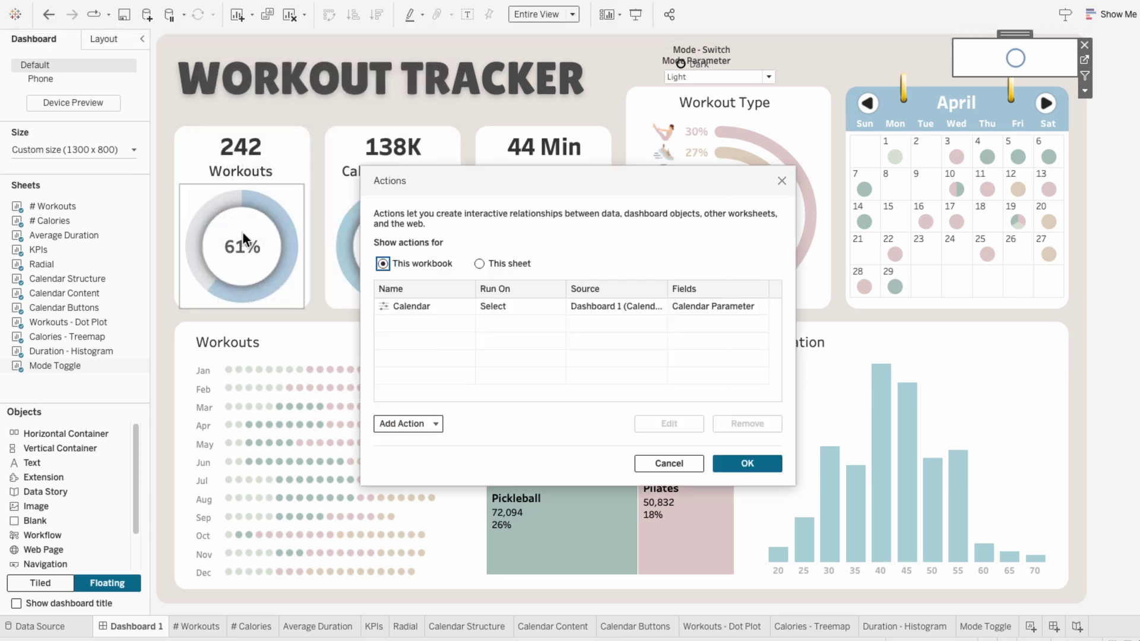
left_click(409, 425)
left_click(415, 387)
type("Mode")
left_click(421, 298)
left_click(421, 341)
scroll(422, 315, "down", 1)
left_click(420, 327)
scroll(422, 337, "down", 2)
scroll(419, 326, "up", 2)
scroll(420, 337, "down", 2)
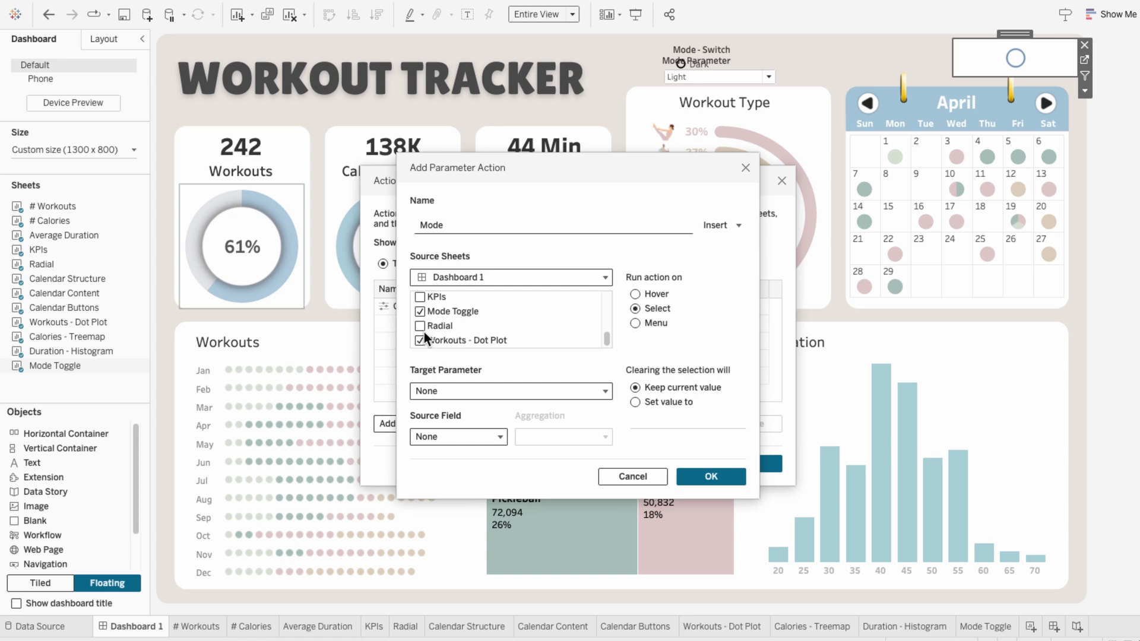
Step: Set the action's target parameter to Mode Parameter and source field to Mode - Switch
left_click(454, 390)
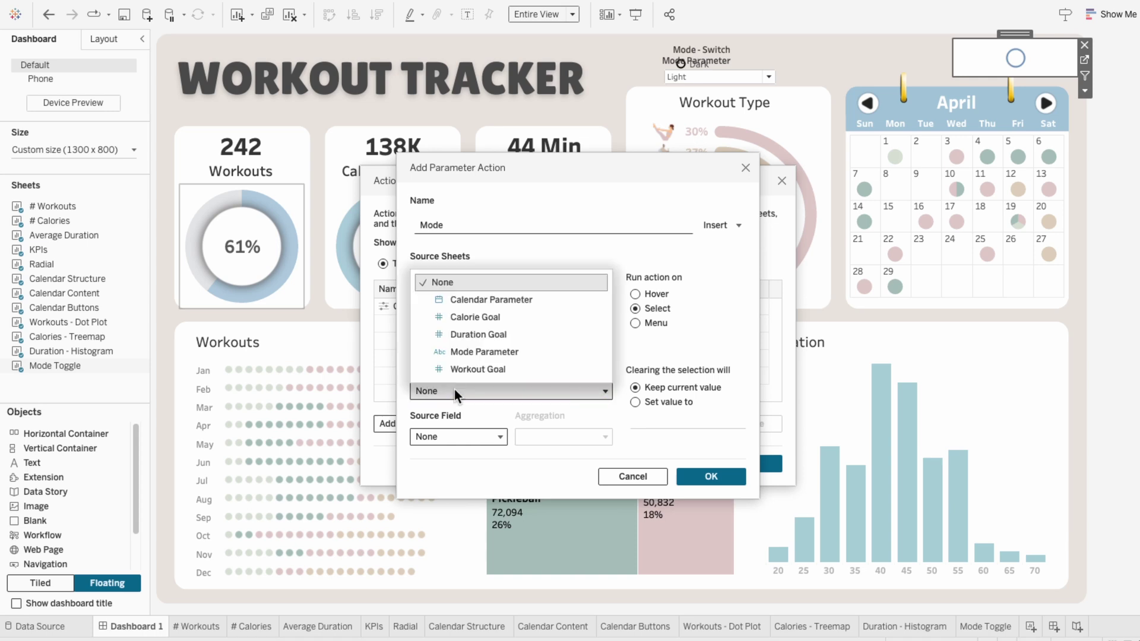
left_click(460, 346)
left_click(461, 440)
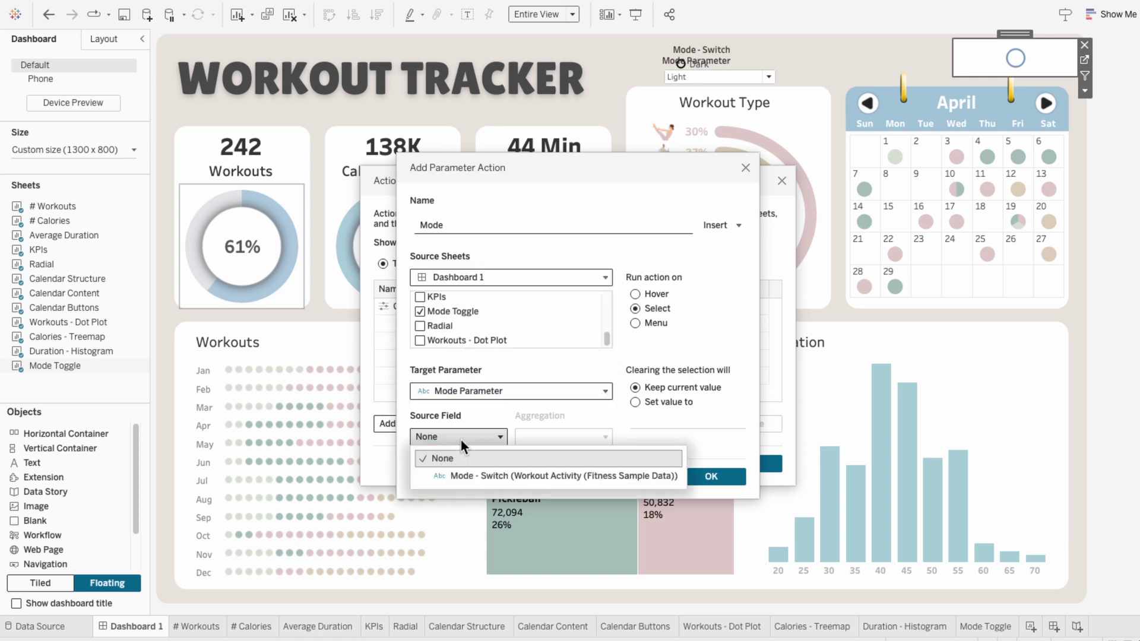
left_click(483, 475)
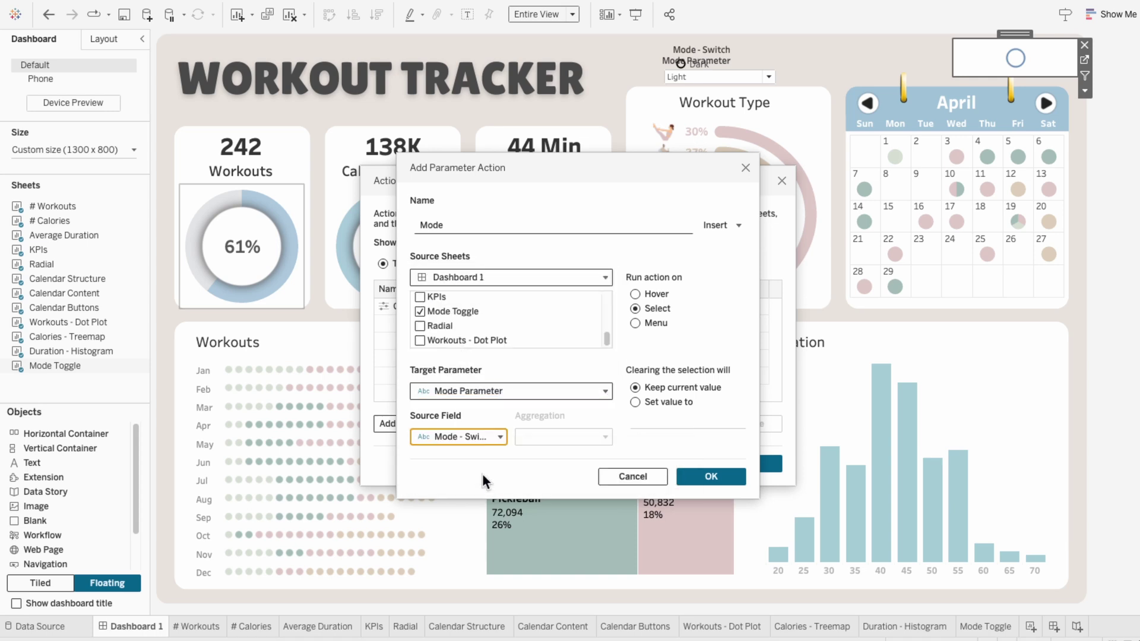
left_click(742, 476)
left_click(757, 460)
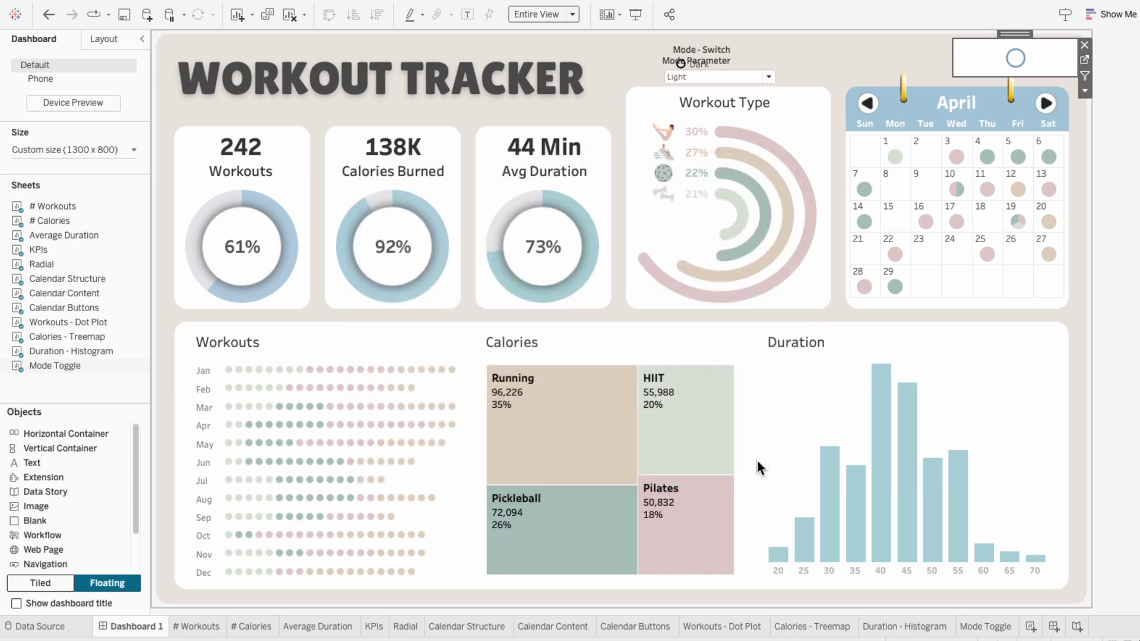
Step: Test the toggle to Dark and move the Mode Parameter control beside the Mode - Switch legend
left_click(1017, 60)
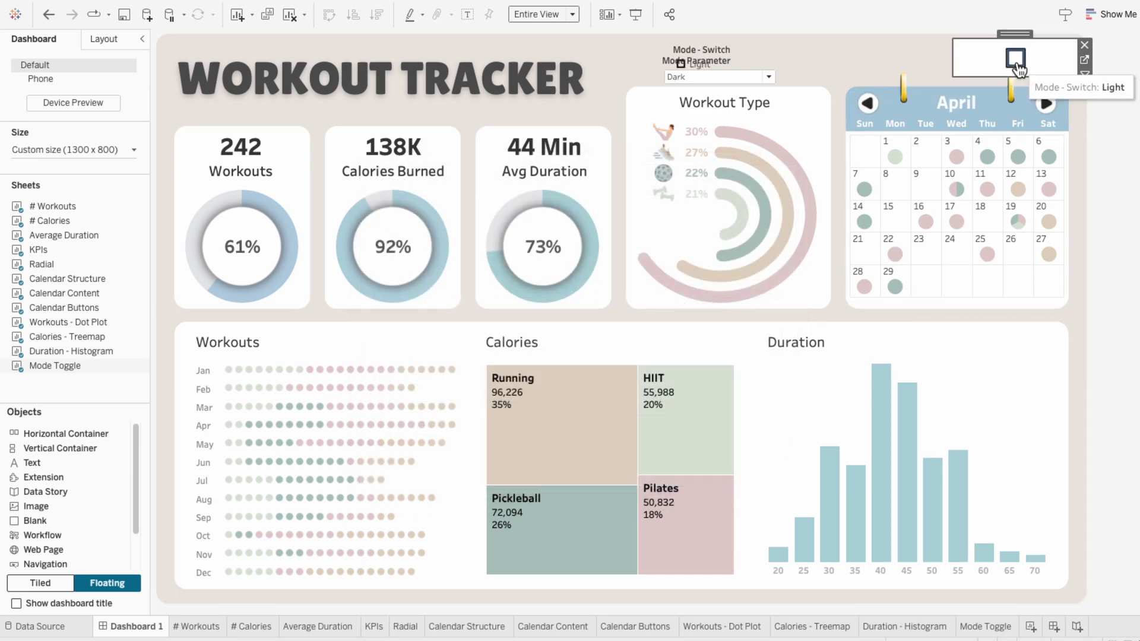
left_click(721, 62)
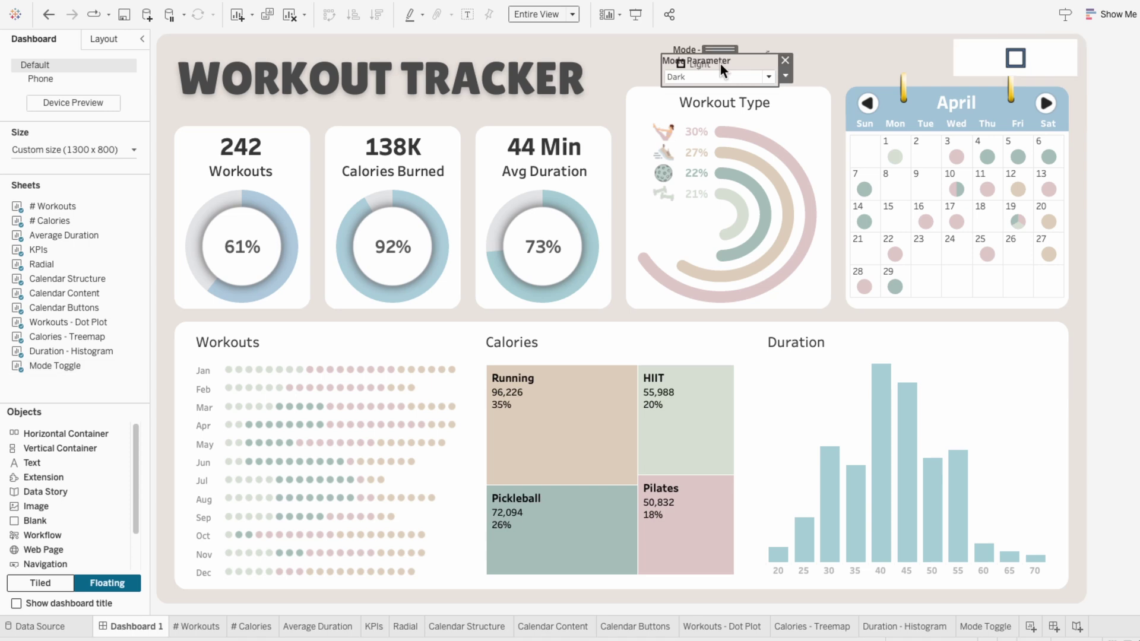
left_click_drag(723, 50, 808, 37)
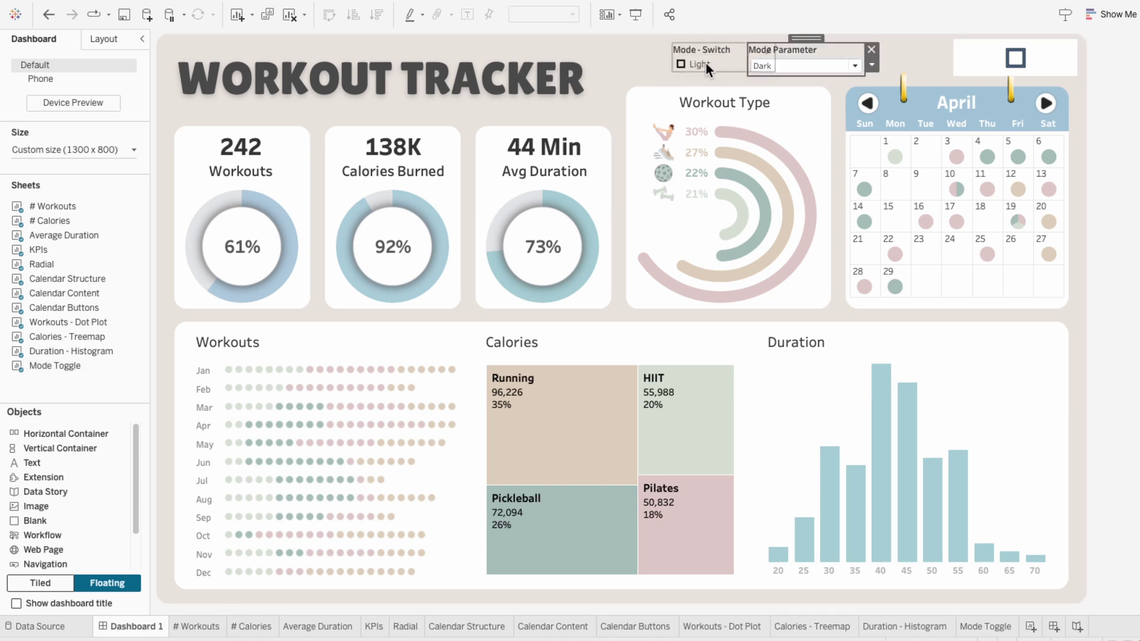
mouse_move(1027, 65)
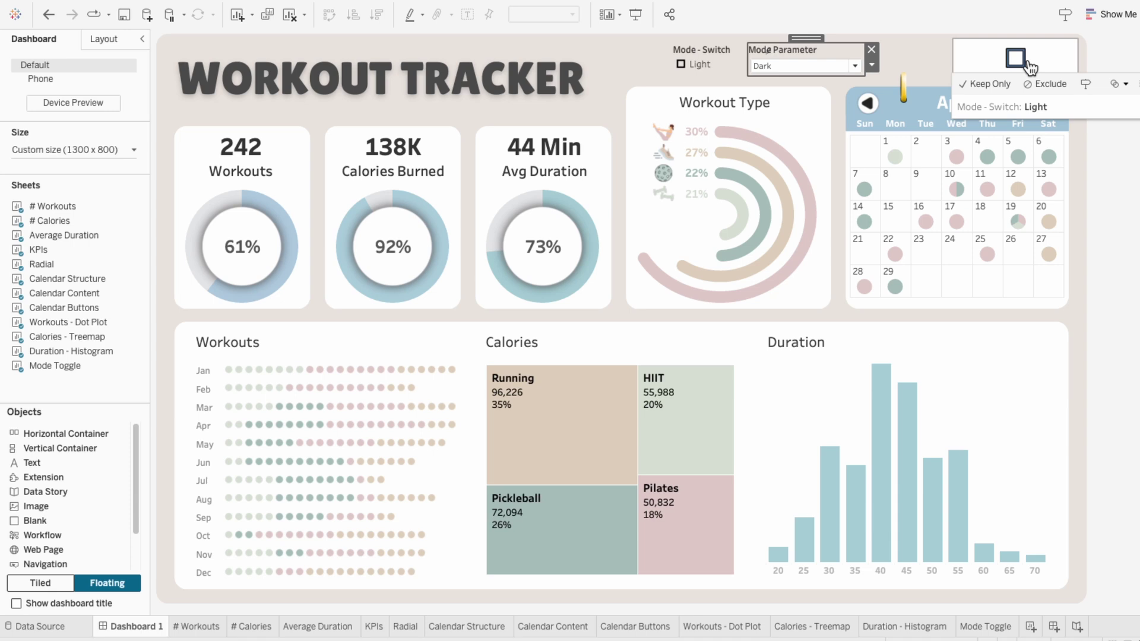
left_click(721, 51)
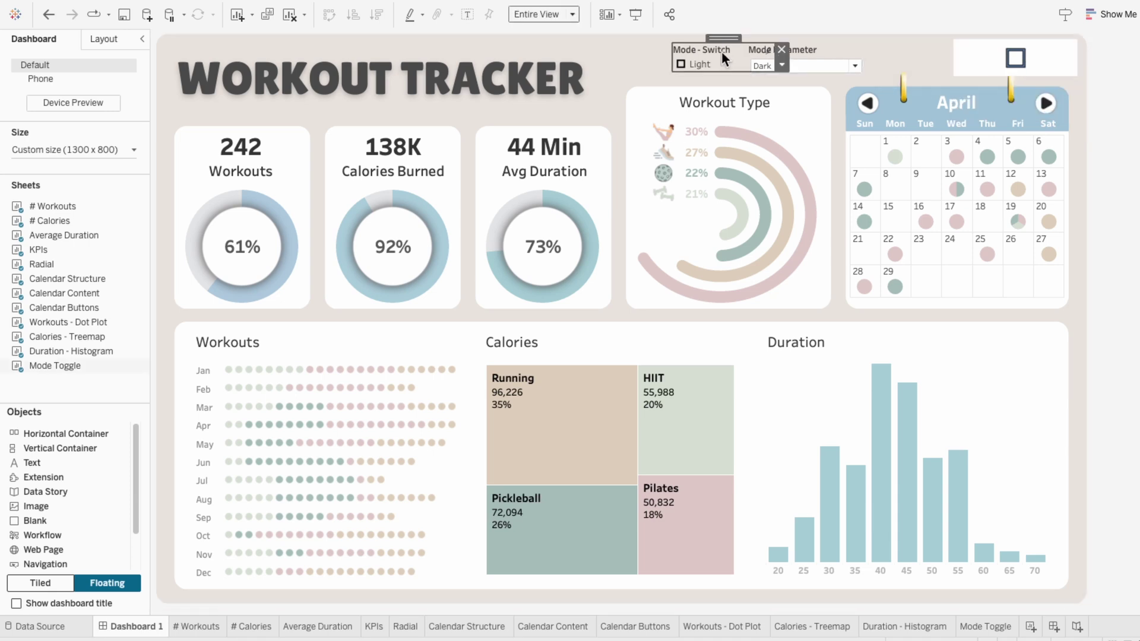
left_click(781, 67)
Step: Assign the Filter Images toggle-switch shape to Mode - Switch's Light value
left_click(788, 77)
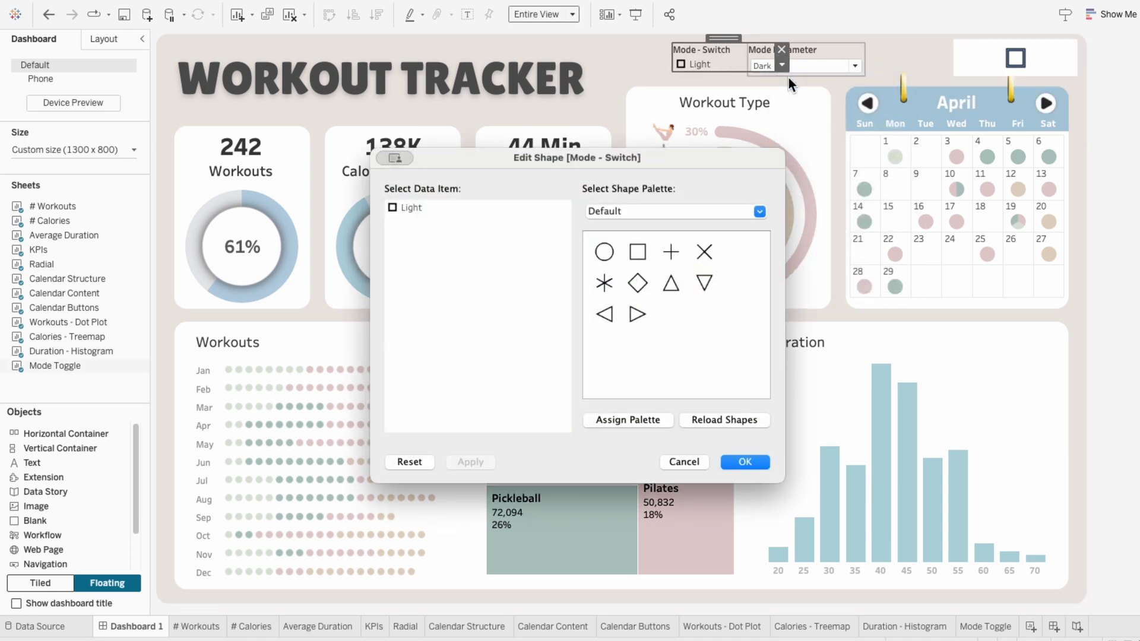
left_click(662, 210)
left_click(675, 300)
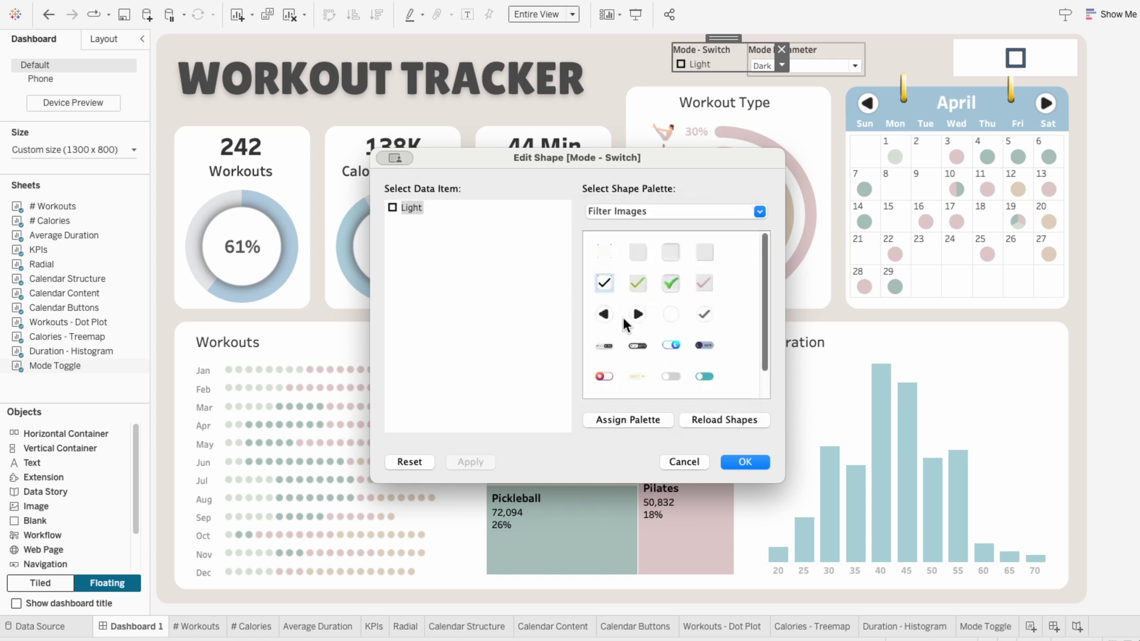
left_click(639, 350)
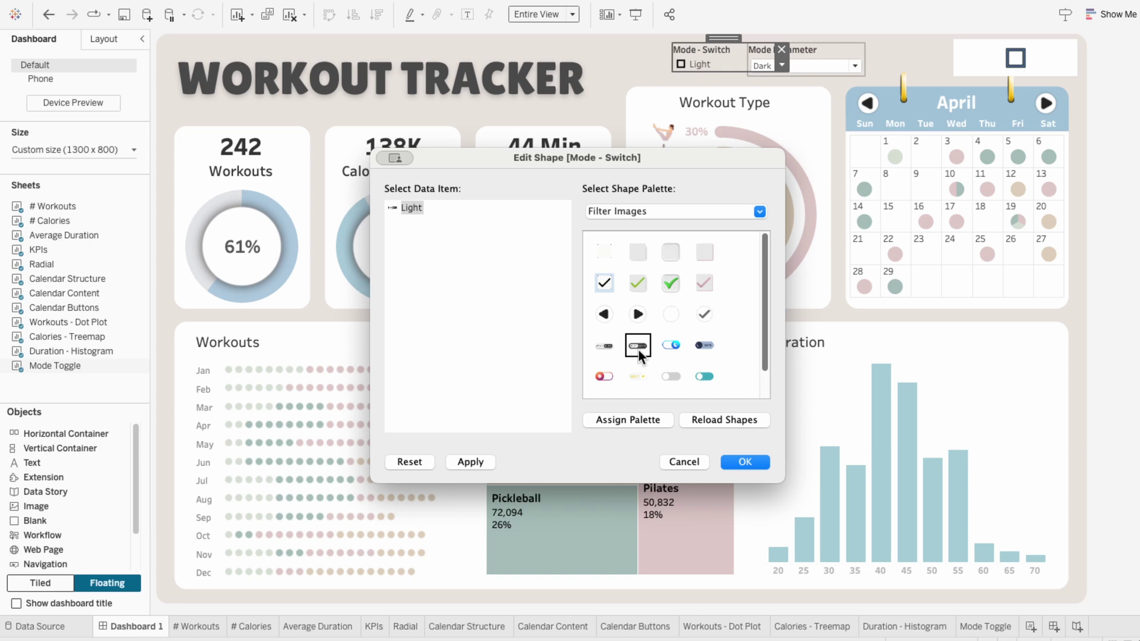
left_click(732, 462)
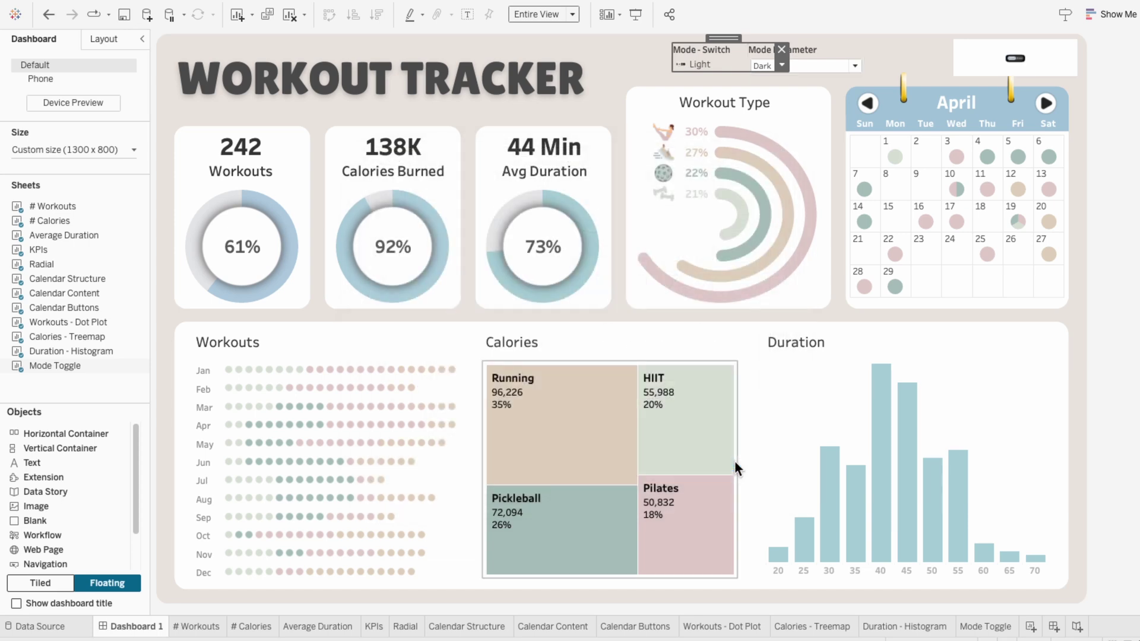
Step: On the Mode Toggle sheet, enlarge the mark size and cell height, then return to Dashboard 1
left_click(986, 626)
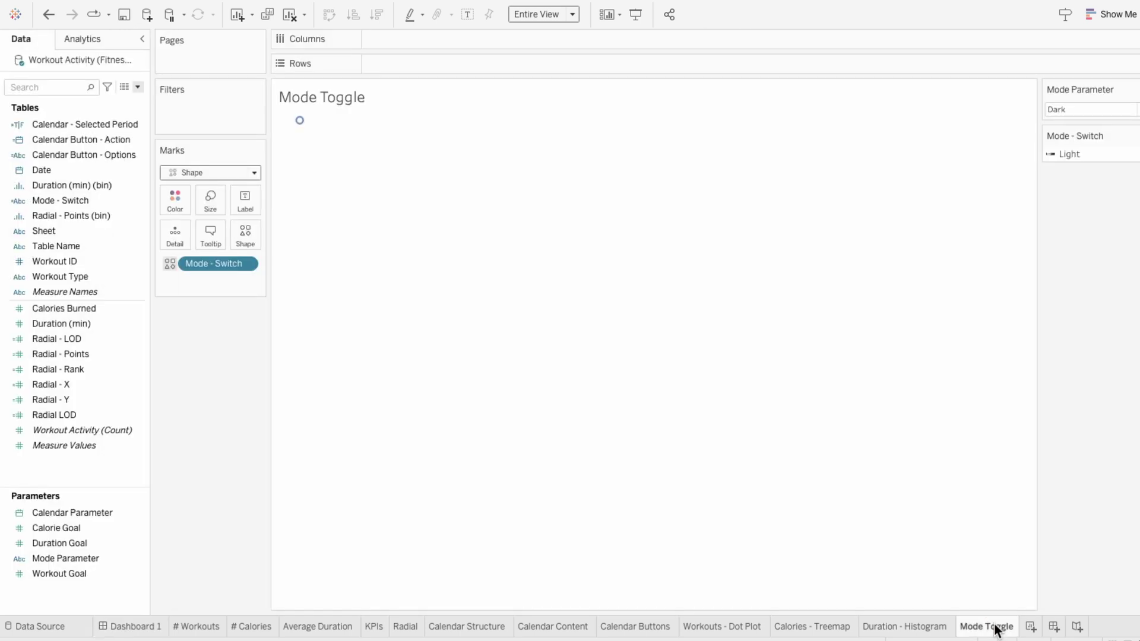
left_click(216, 205)
left_click(266, 234)
left_click(287, 236)
mouse_move(308, 126)
left_click_drag(309, 126, 396, 138)
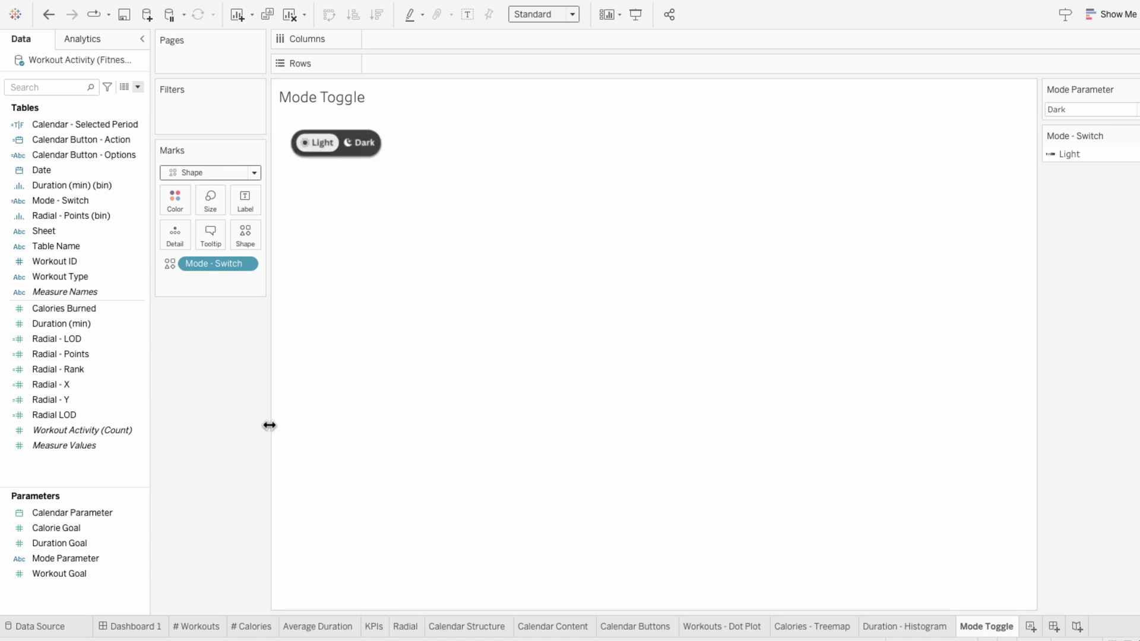
left_click(151, 629)
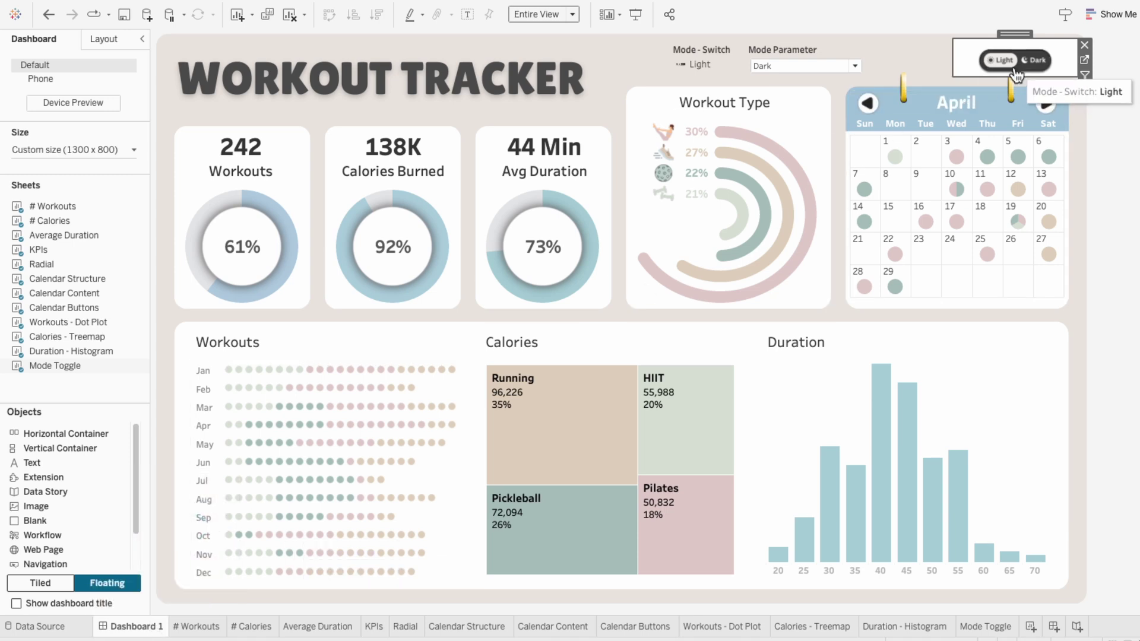
Step: Switch to Dark and set the toggle sheet's worksheet shading to None
left_click_drag(1012, 77, 1011, 82)
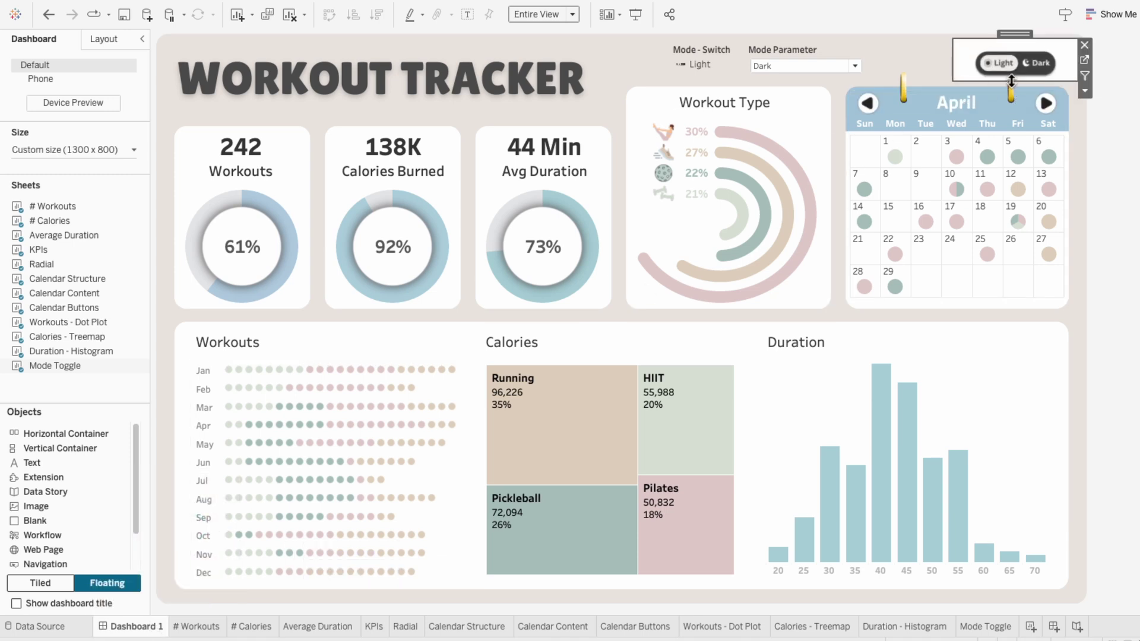
left_click(1011, 81)
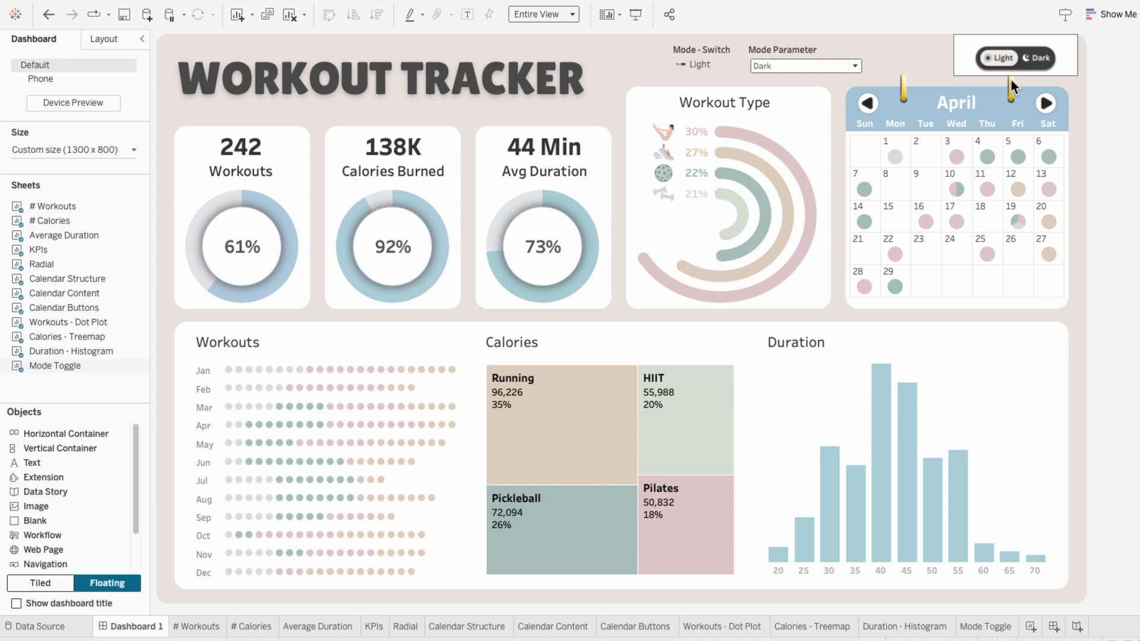
left_click(1011, 78)
left_click(973, 57)
right_click(971, 52)
left_click(989, 107)
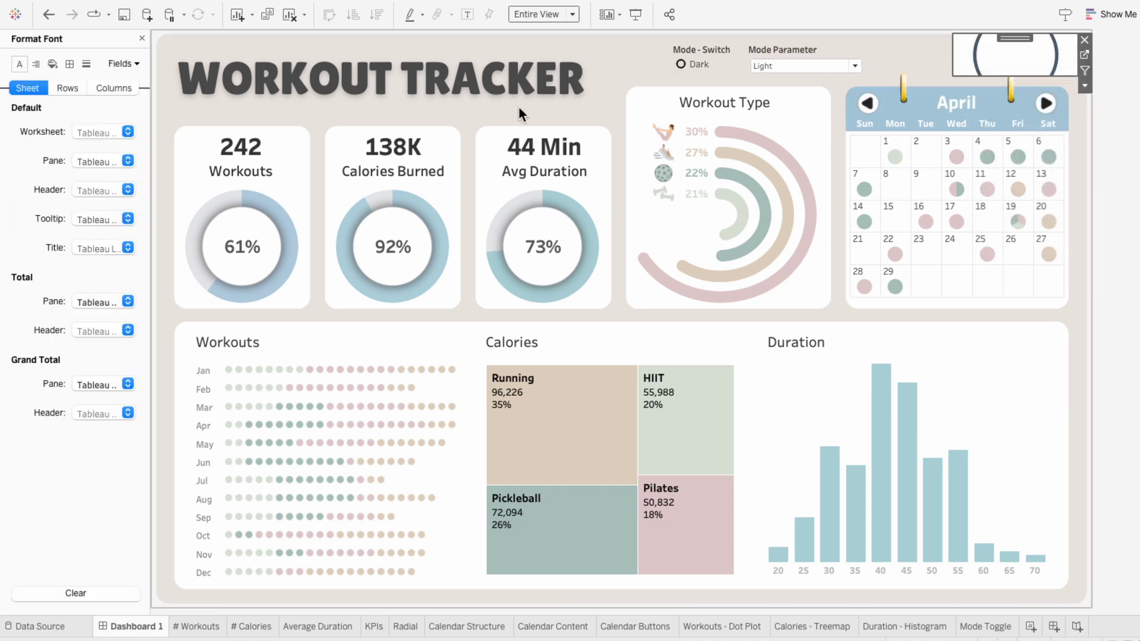
left_click(52, 64)
left_click(89, 132)
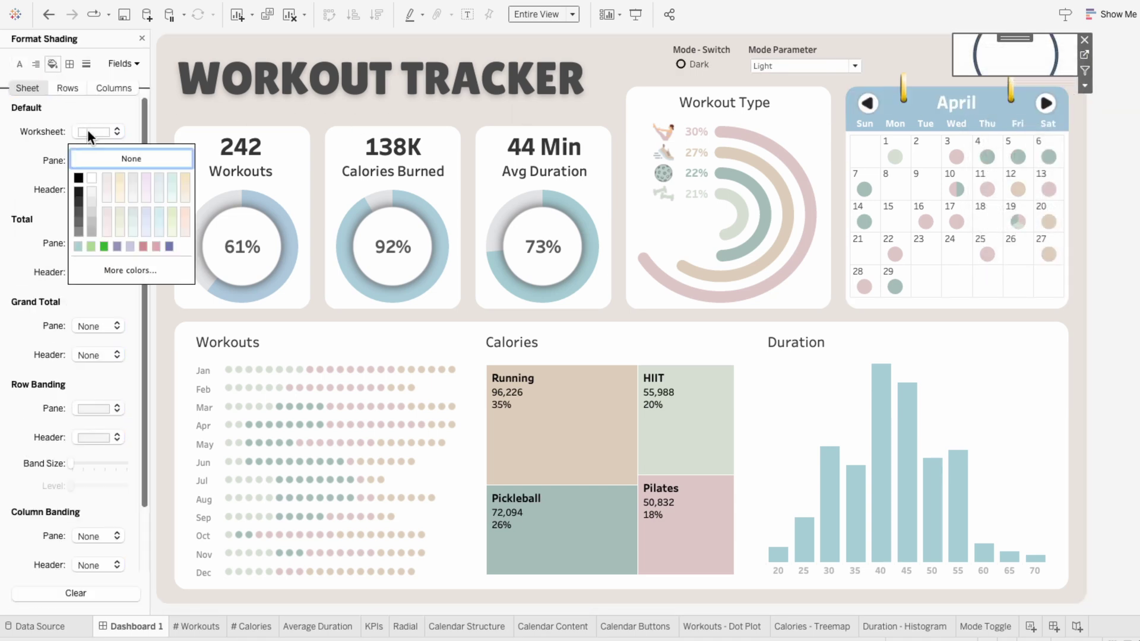
left_click(31, 143)
left_click(141, 35)
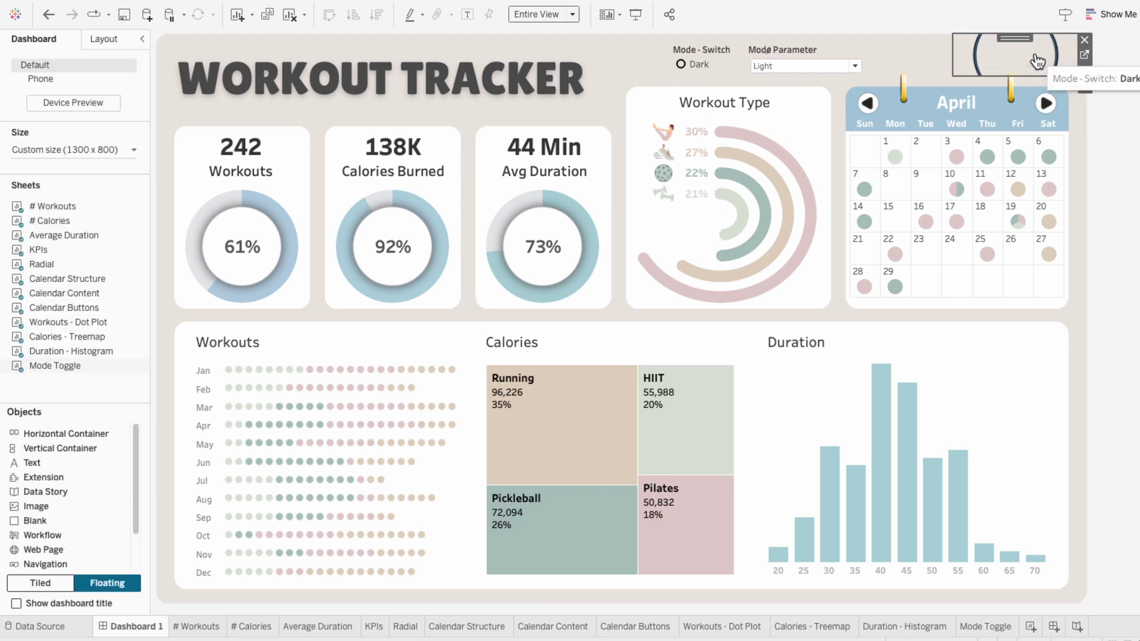
Step: Assign a Filter Images toggle shape to Mode - Switch's Dark value
left_click(726, 55)
left_click(781, 66)
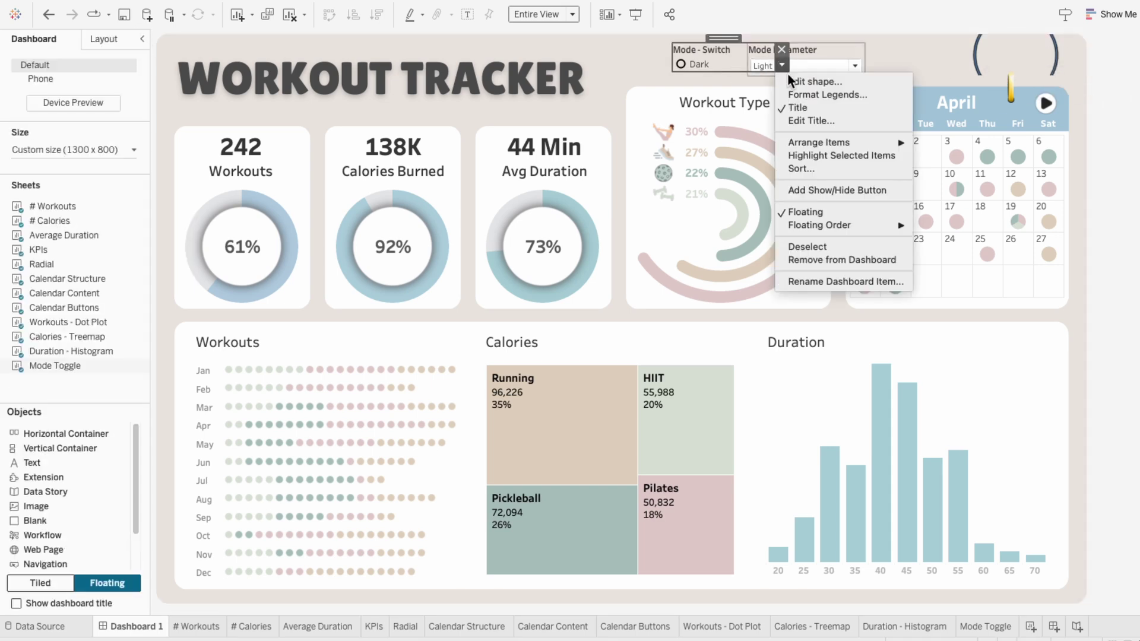
left_click(789, 77)
left_click(666, 208)
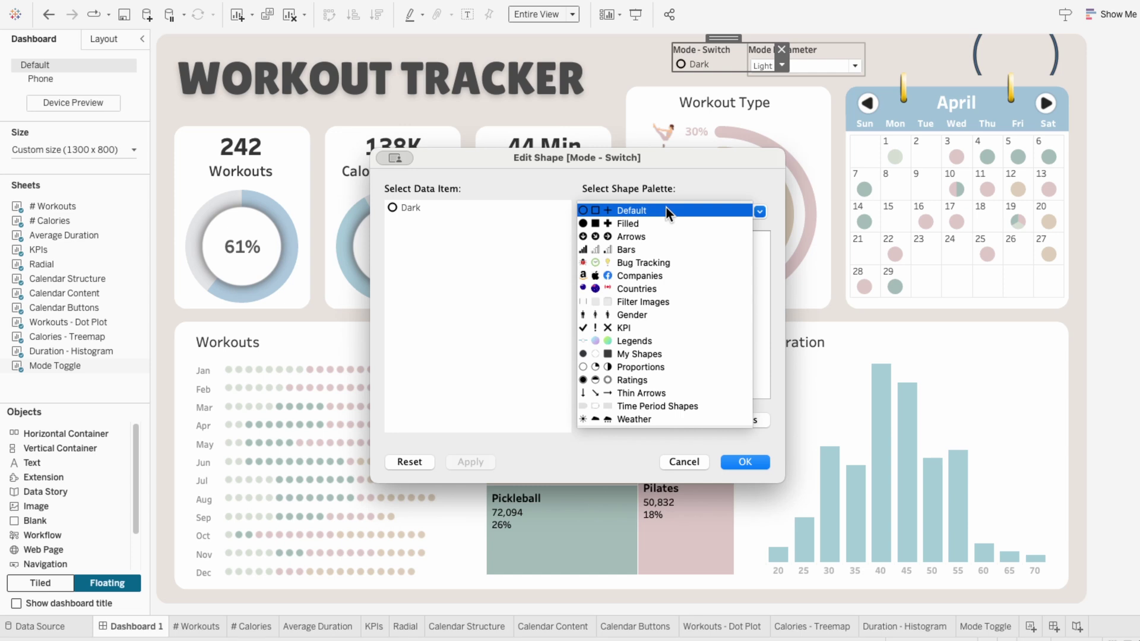
left_click(636, 302)
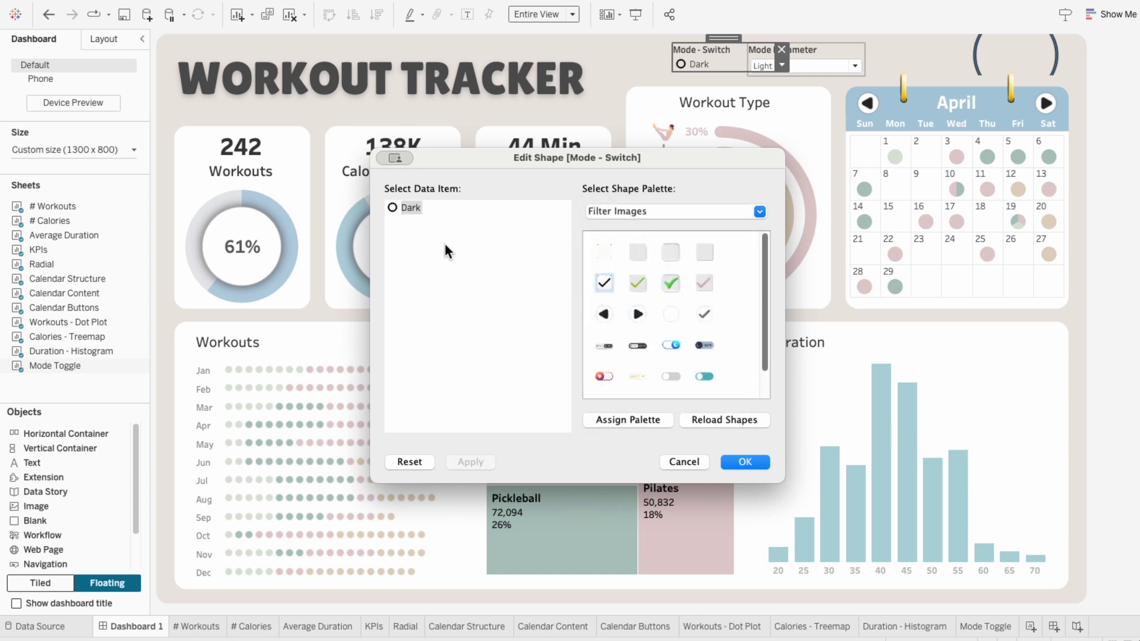
left_click(605, 346)
left_click(757, 461)
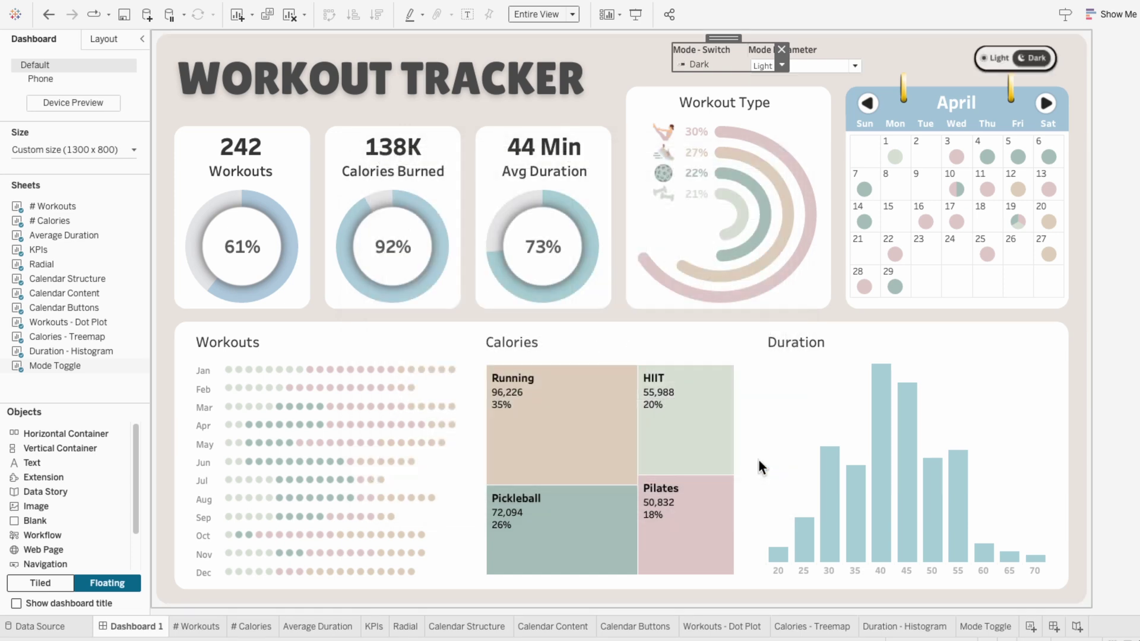
Step: Make the toggle object slightly taller and add a new worksheet
left_click(1009, 58)
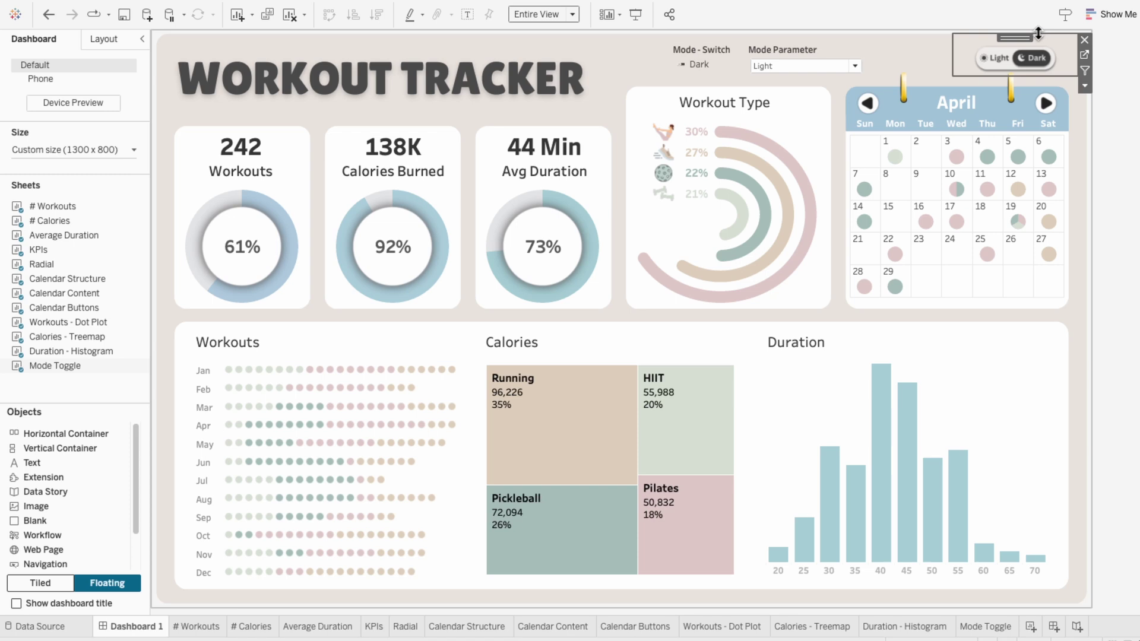
left_click_drag(1032, 76, 1034, 82)
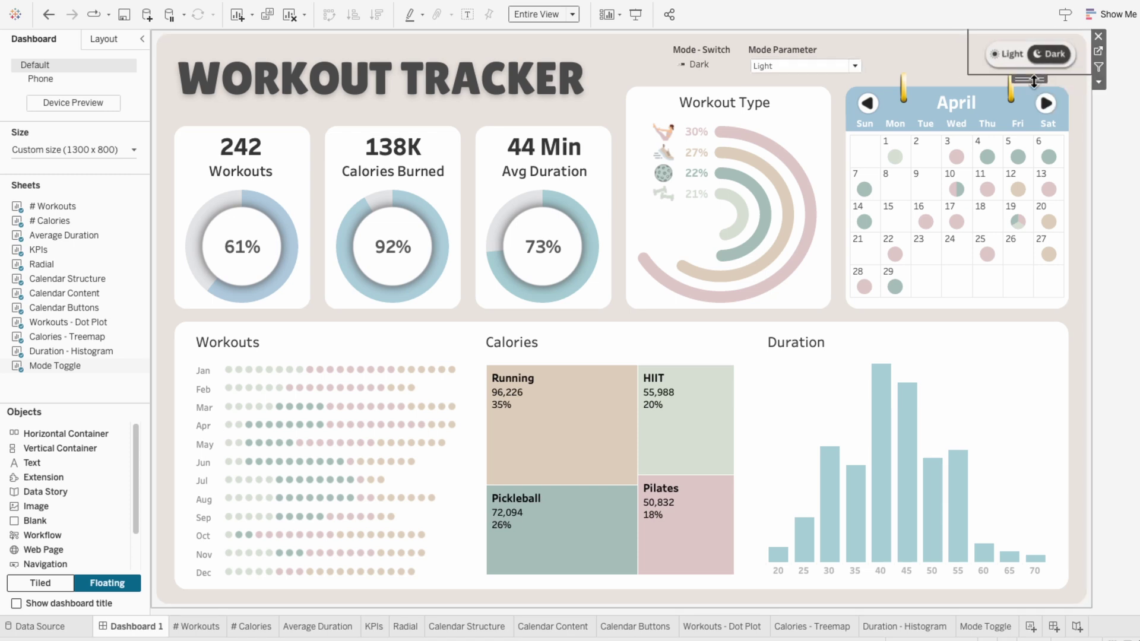
left_click(1107, 171)
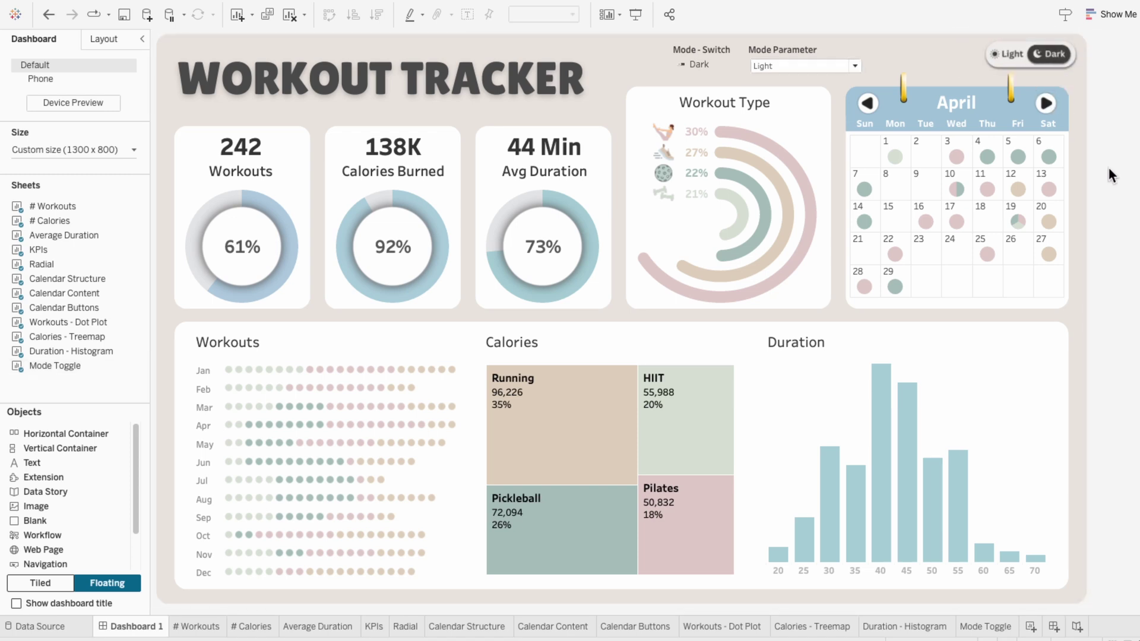
left_click(1030, 628)
Step: Rename the new worksheet to Background
double_click(1033, 627)
type("Background")
key("Return")
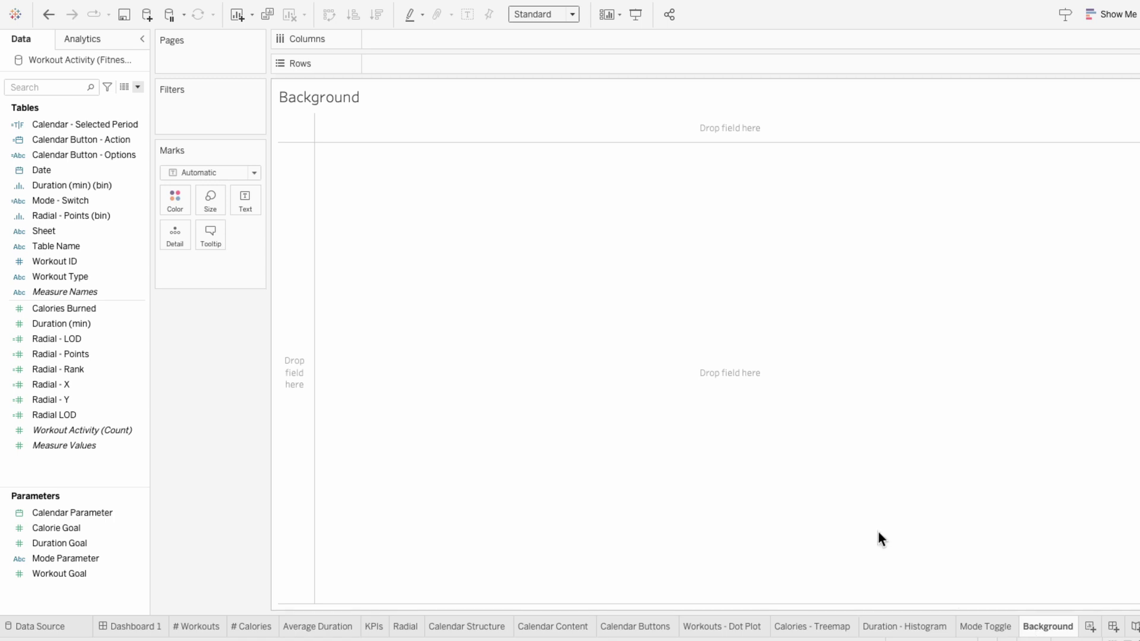
Step: Create calculated field X with formula MIN(1)
left_click(137, 87)
left_click(70, 101)
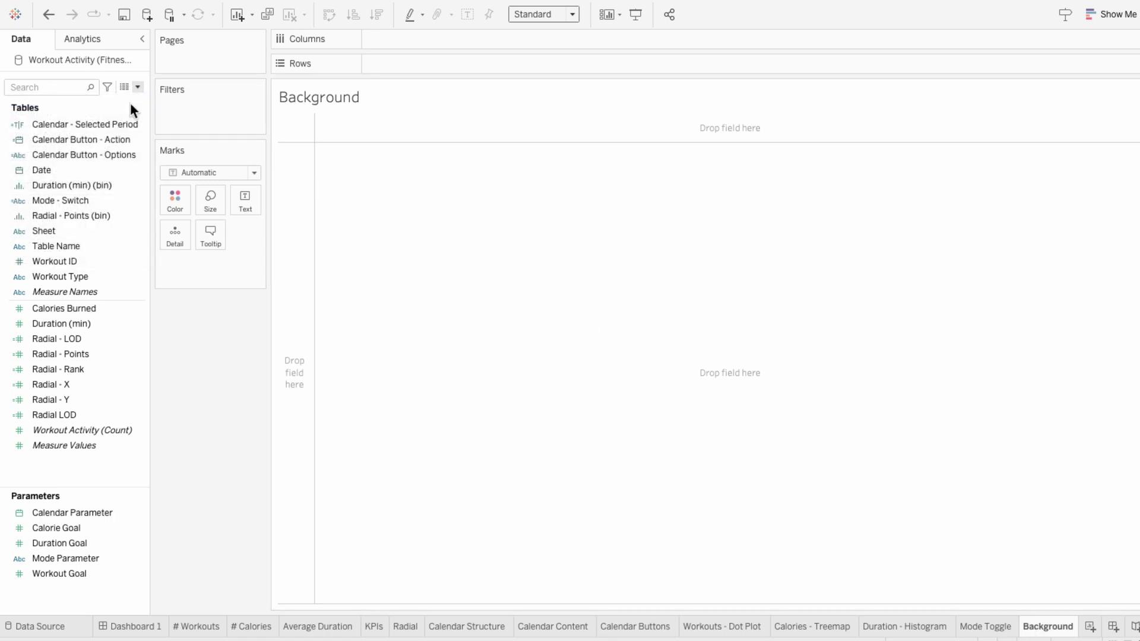
type("X")
key("Tab")
type("MIN(1)")
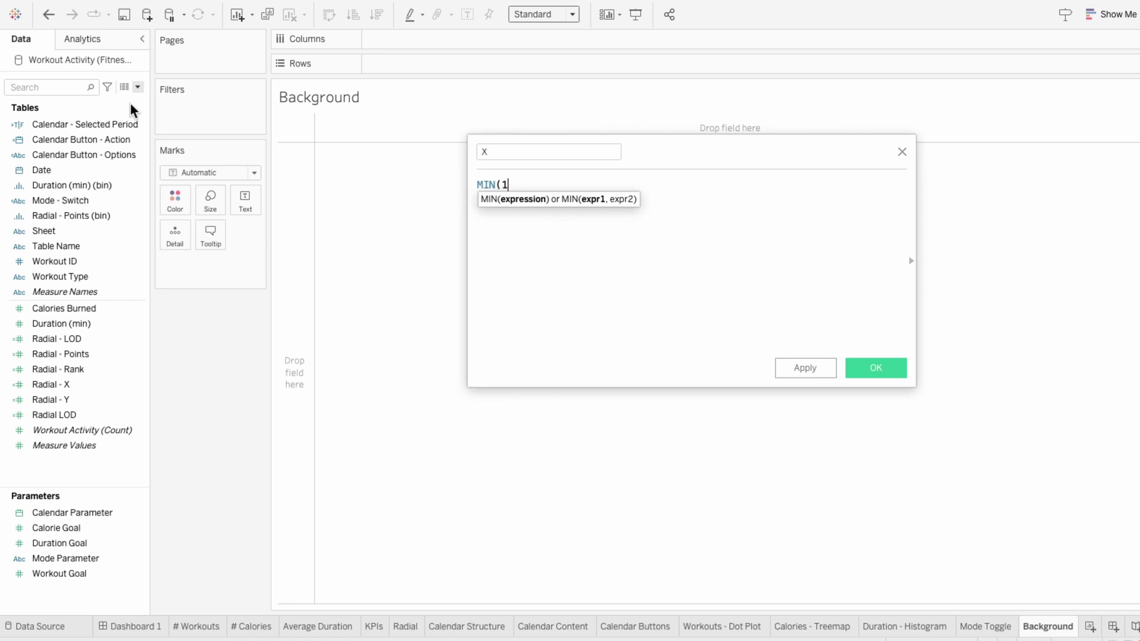
left_click(873, 369)
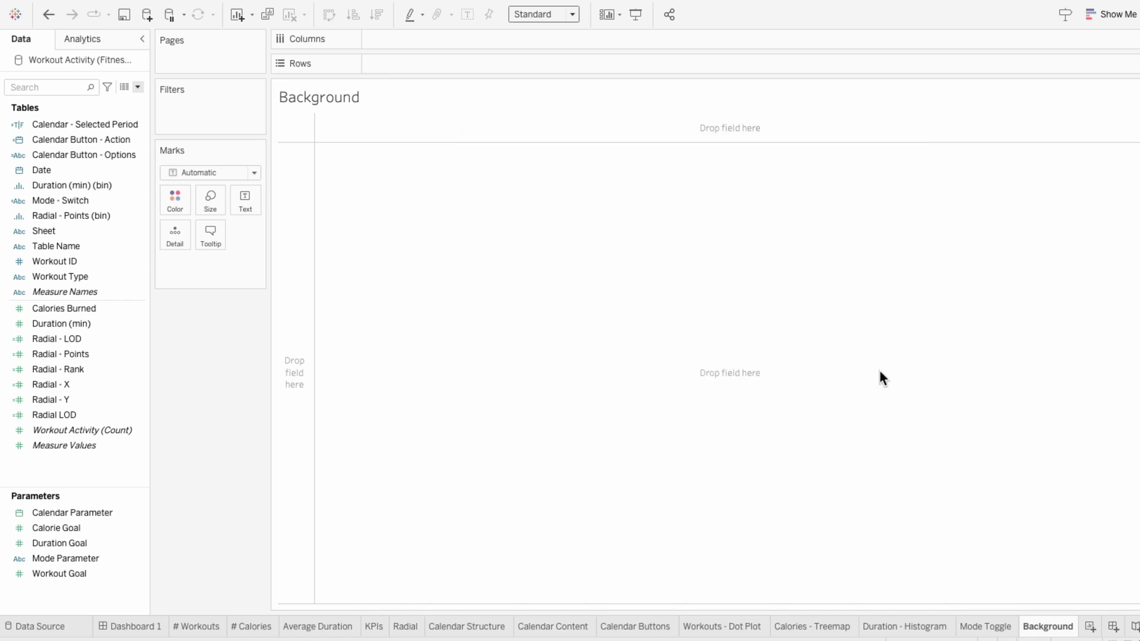
Step: Create calculated field Y with formula MIN(1) and place X on Columns
left_click(137, 87)
left_click(133, 98)
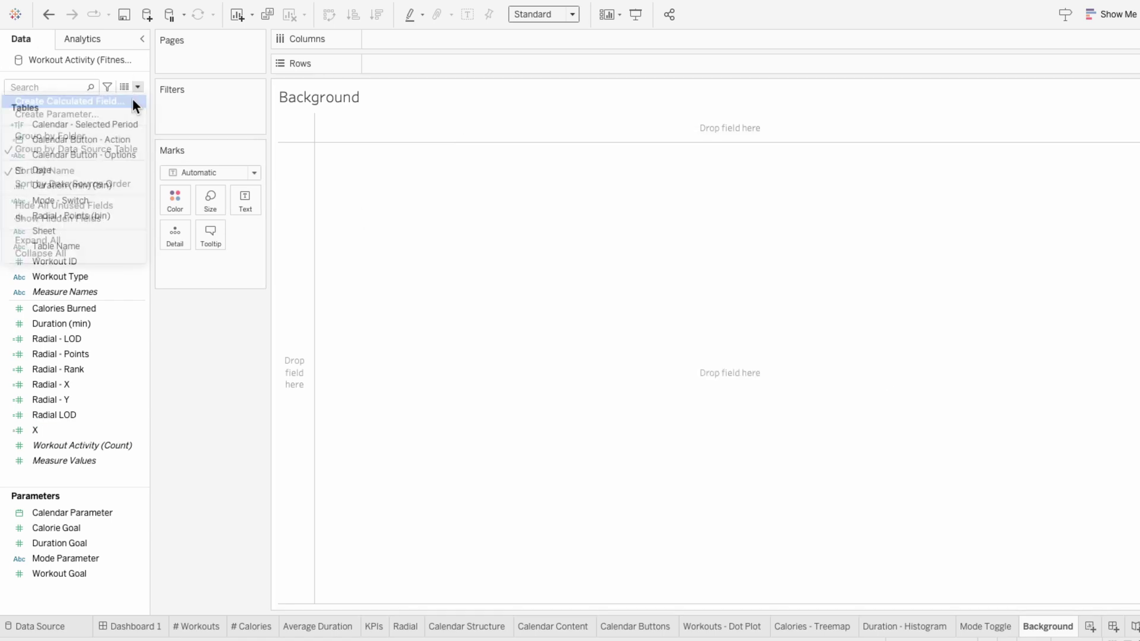
type("Y")
key("Tab")
type("MIN(1)")
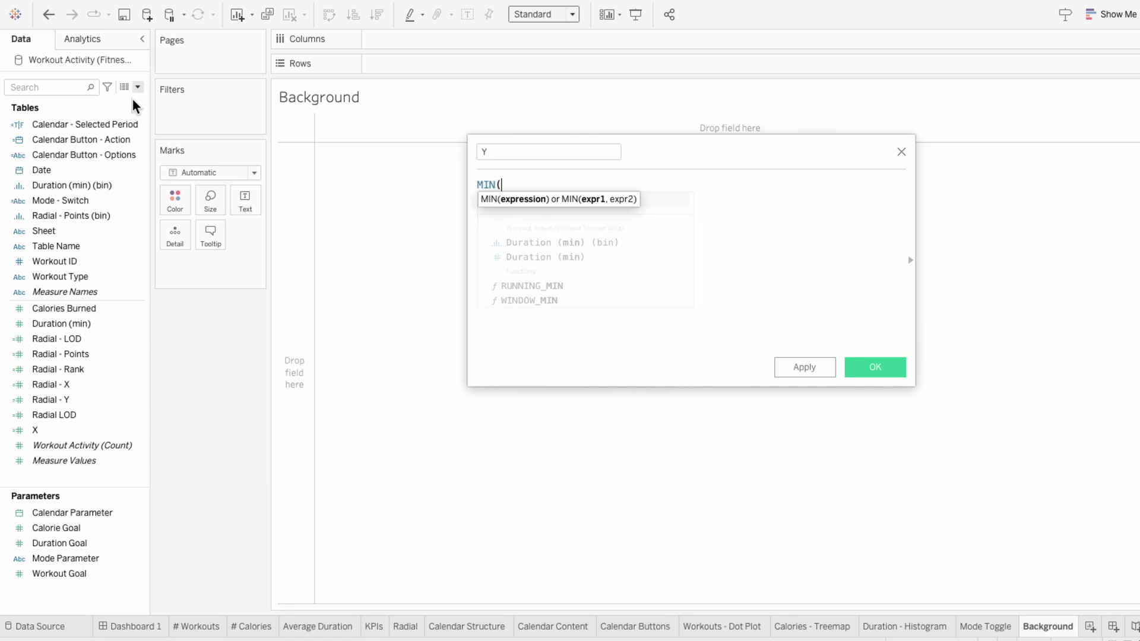
left_click(876, 369)
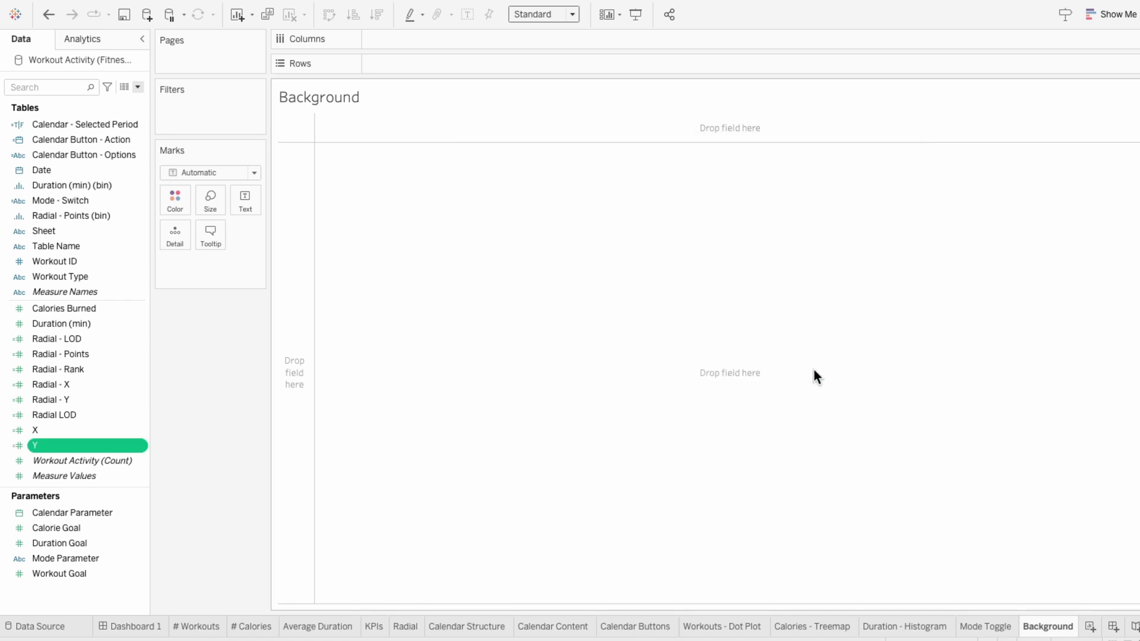
mouse_move(87, 430)
left_mouse_down()
mouse_move(386, 44)
mouse_move(101, 430)
mouse_move(373, 54)
mouse_move(376, 63)
left_mouse_up()
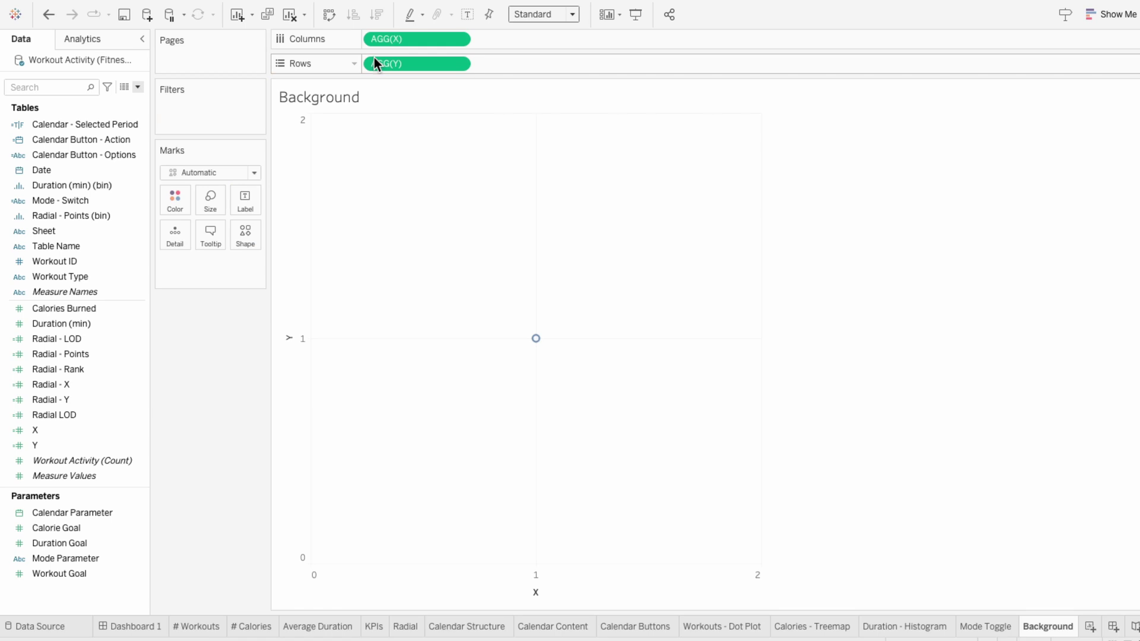
Step: Add the Workout Dashboard – Dark Mode PNG as a background image with Right and Top set to 2
mouse_move(460, 8)
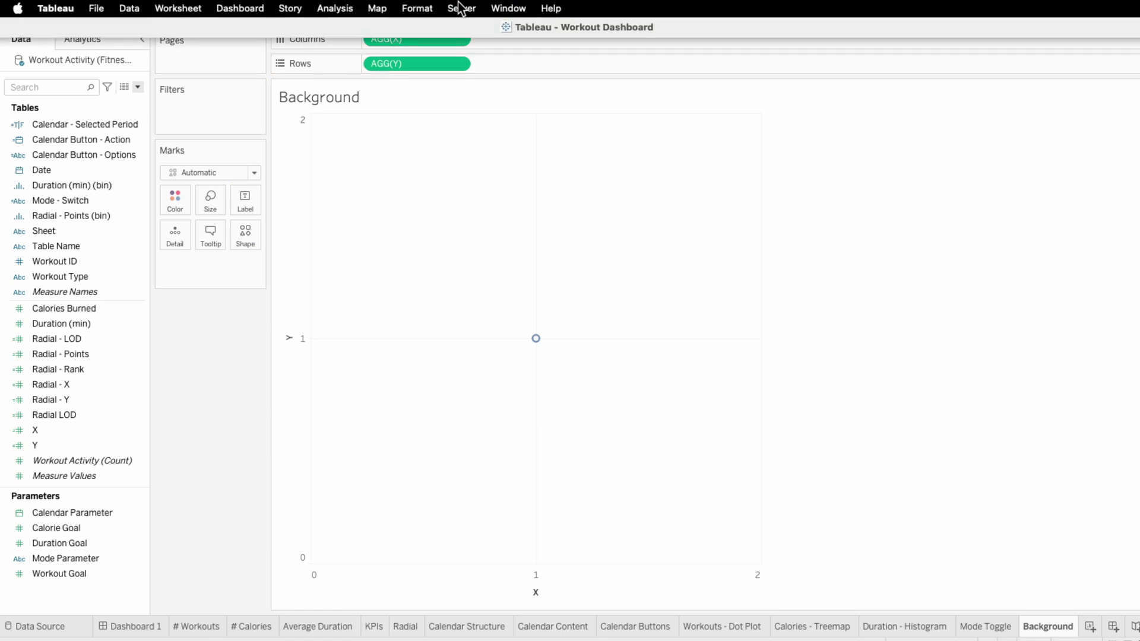
left_click(374, 8)
mouse_move(371, 43)
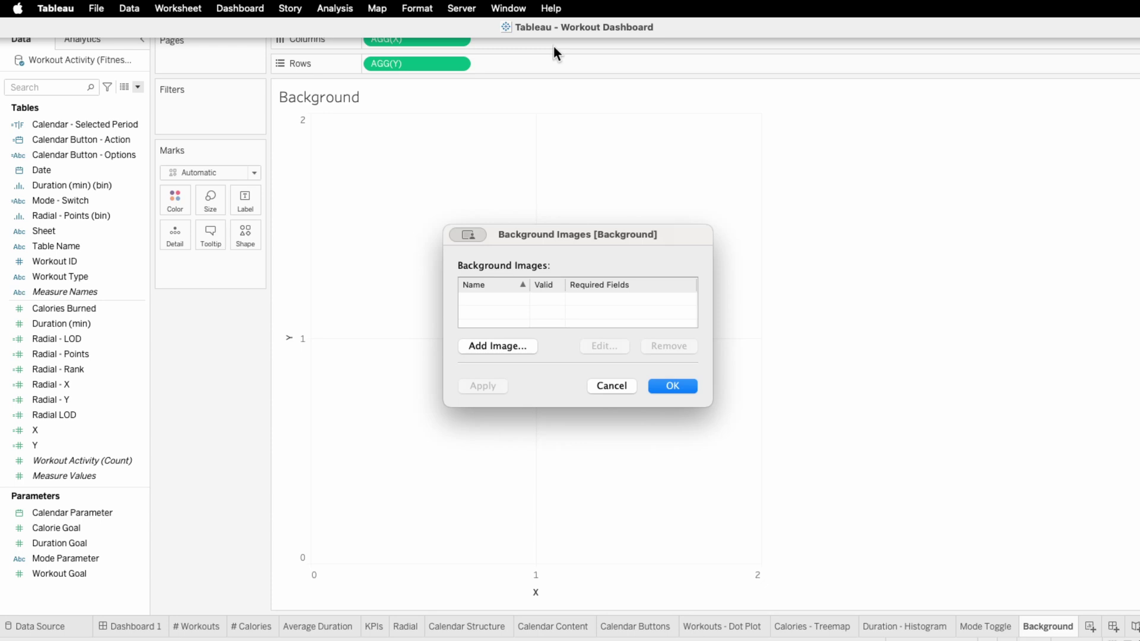
left_click(499, 346)
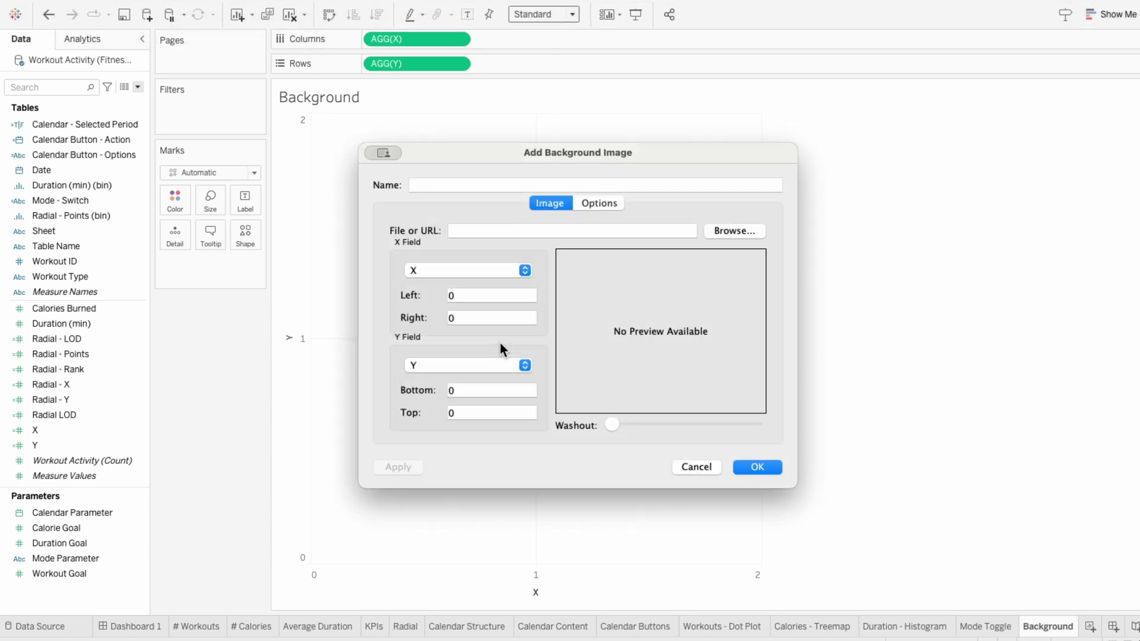
left_click(729, 234)
double_click(647, 227)
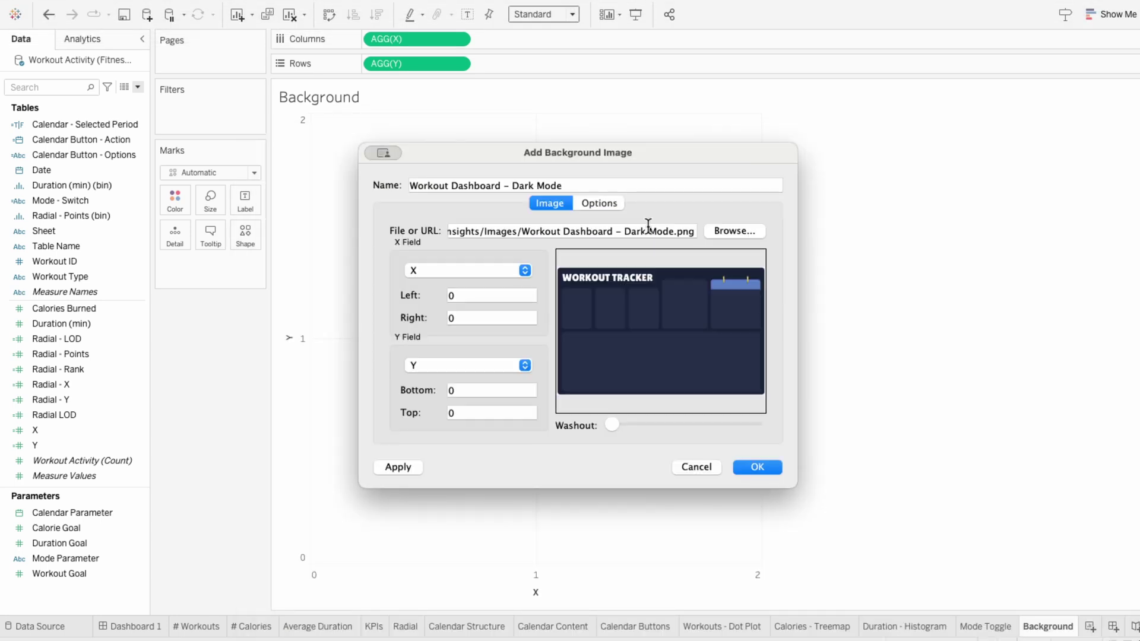
left_click(489, 319)
type("2")
left_click(466, 414)
type("2")
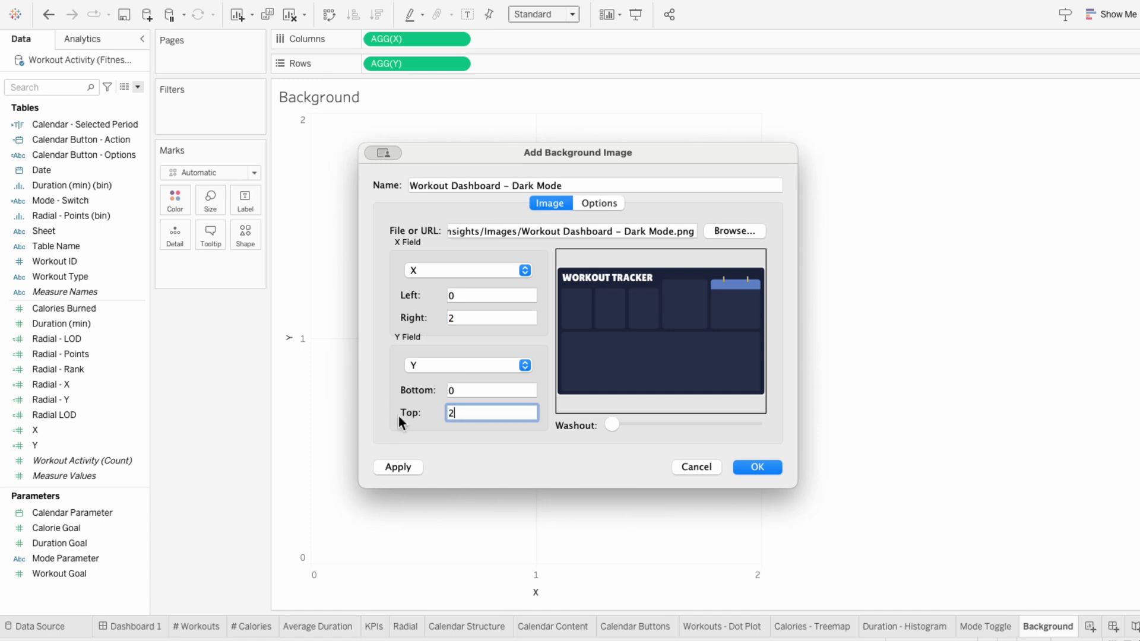
Step: Show the dark image only when Mode - Switch is Dark, and apply it
left_click(594, 204)
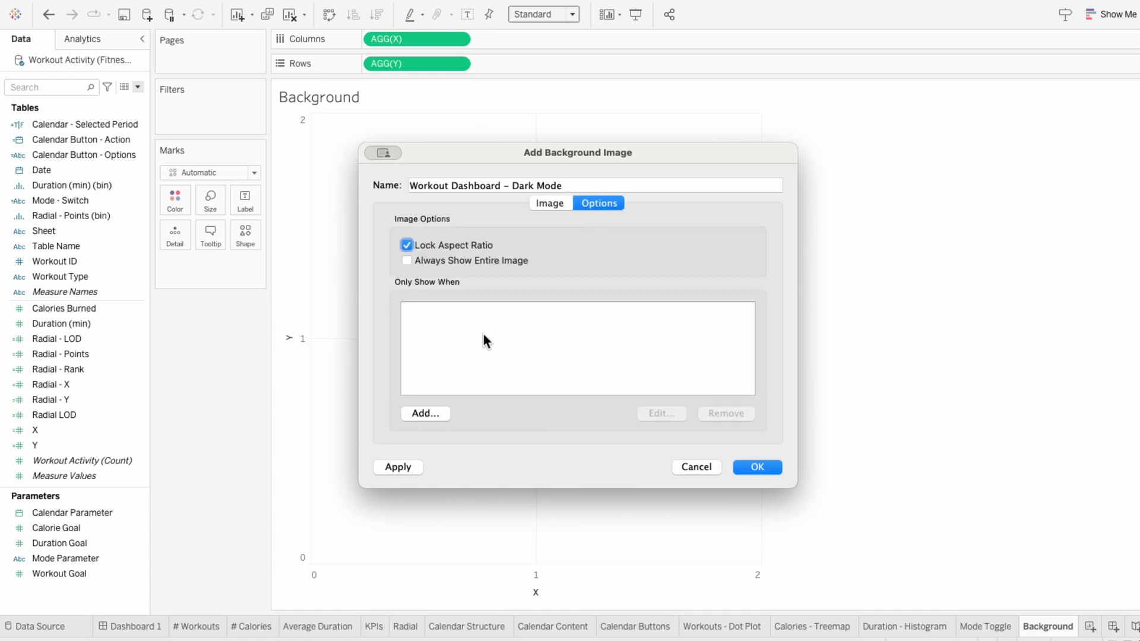
left_click(426, 410)
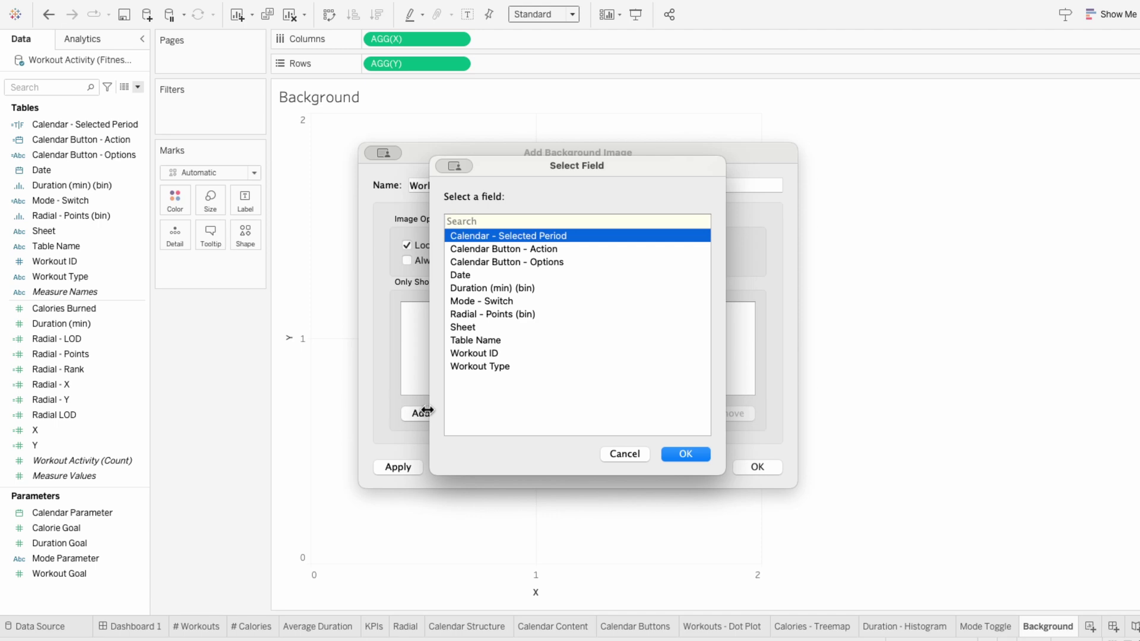
left_click(497, 301)
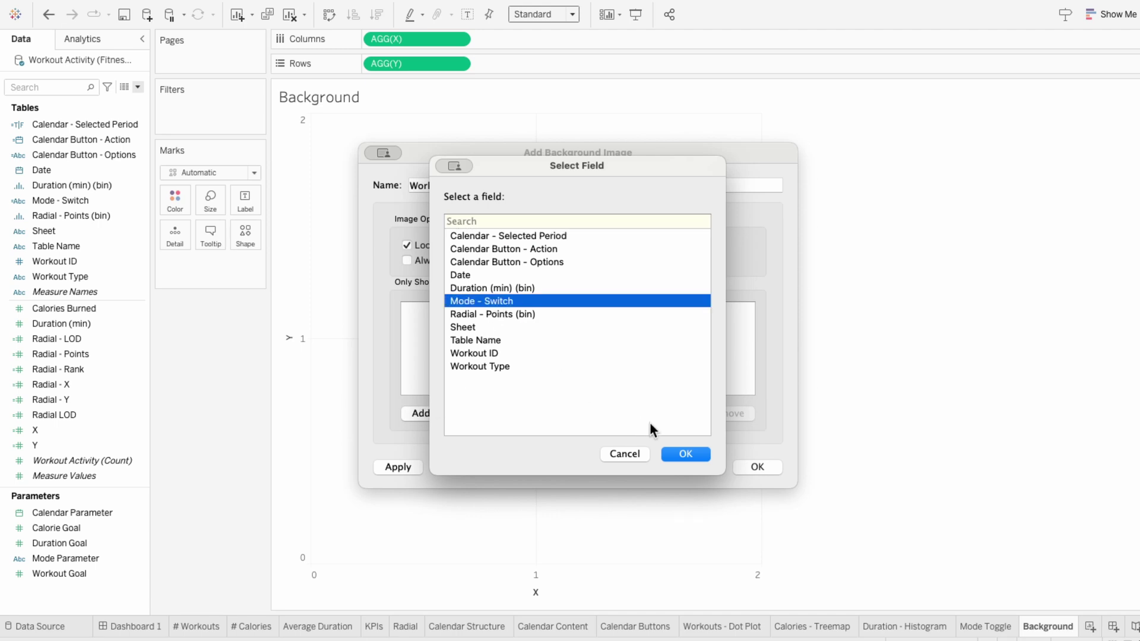
left_click(684, 454)
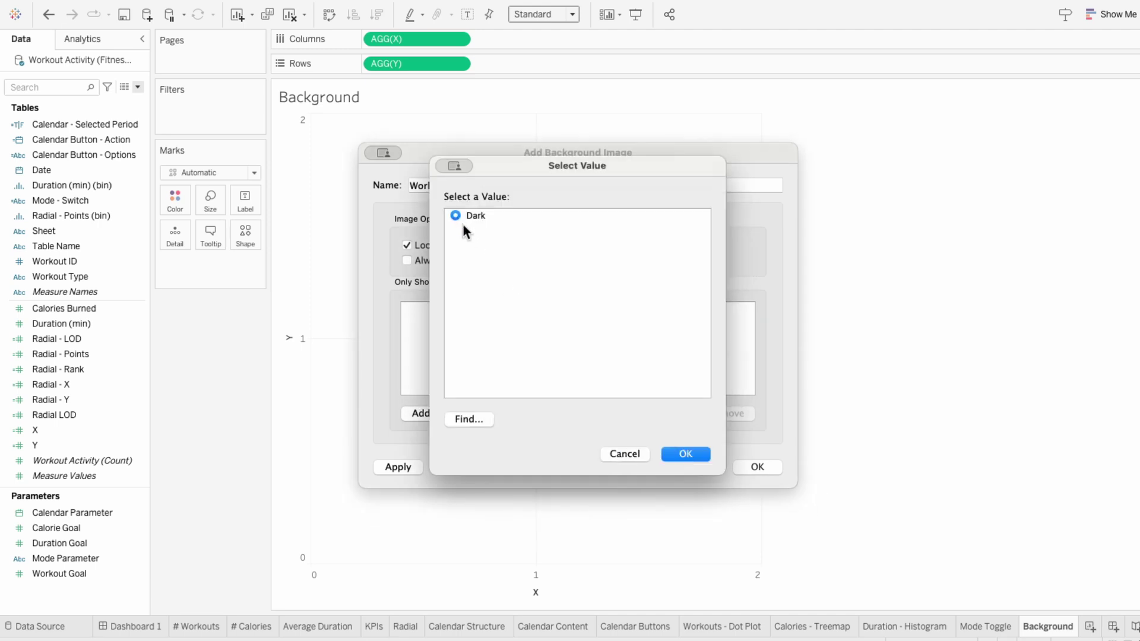
left_click(684, 455)
left_click(758, 468)
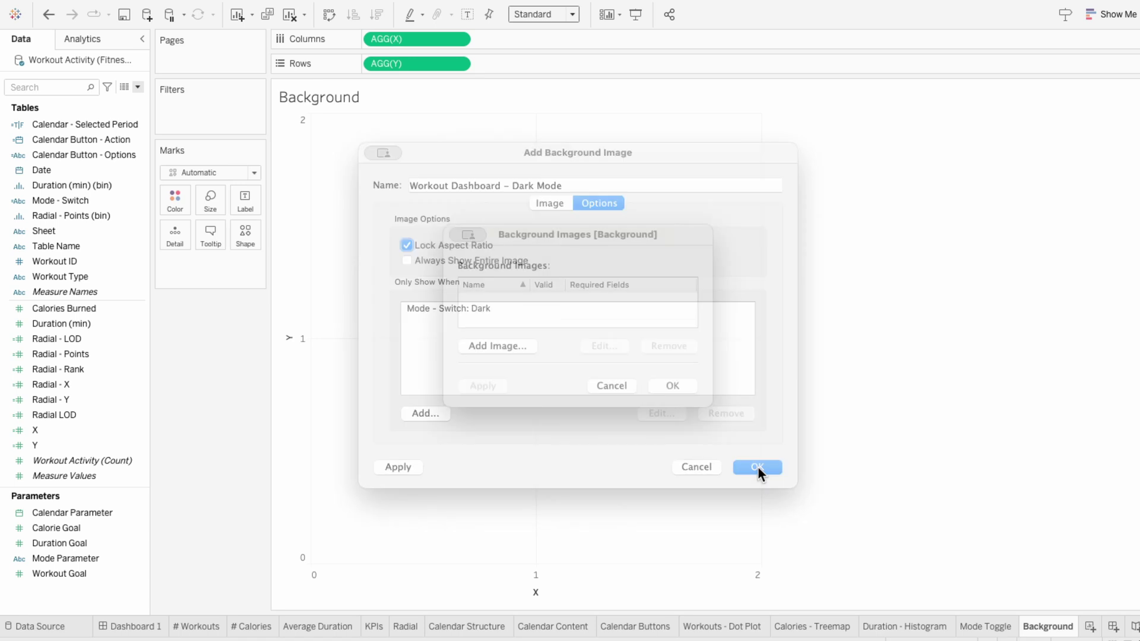
left_click(678, 386)
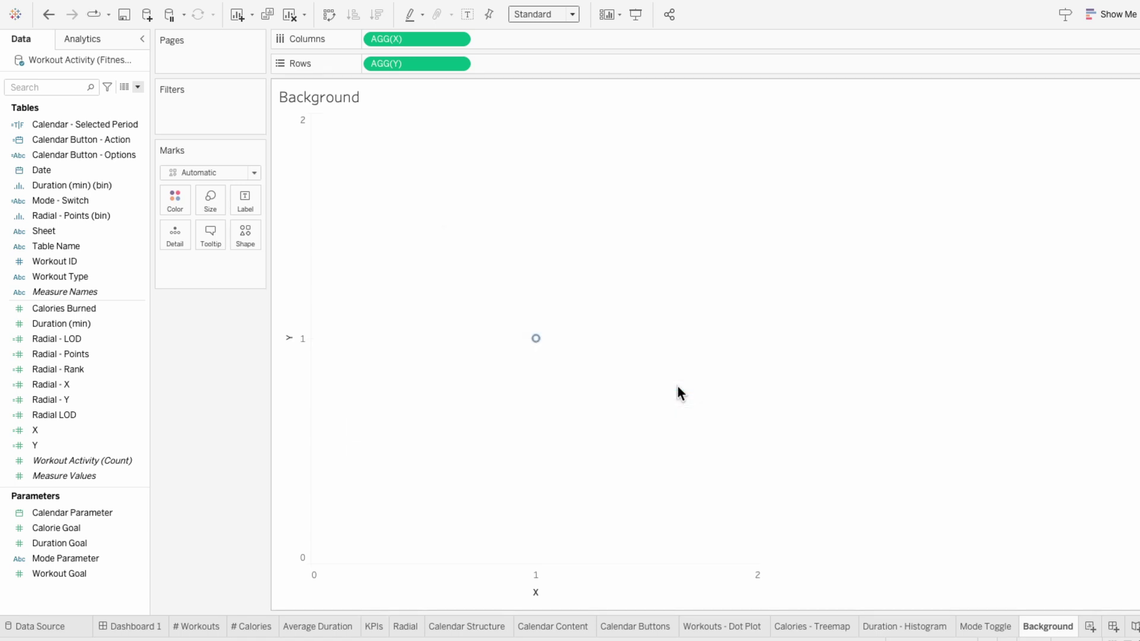
Step: Put Mode - Switch on Detail and fix the Y axis range from 0 to 2
left_click_drag(74, 201, 208, 265)
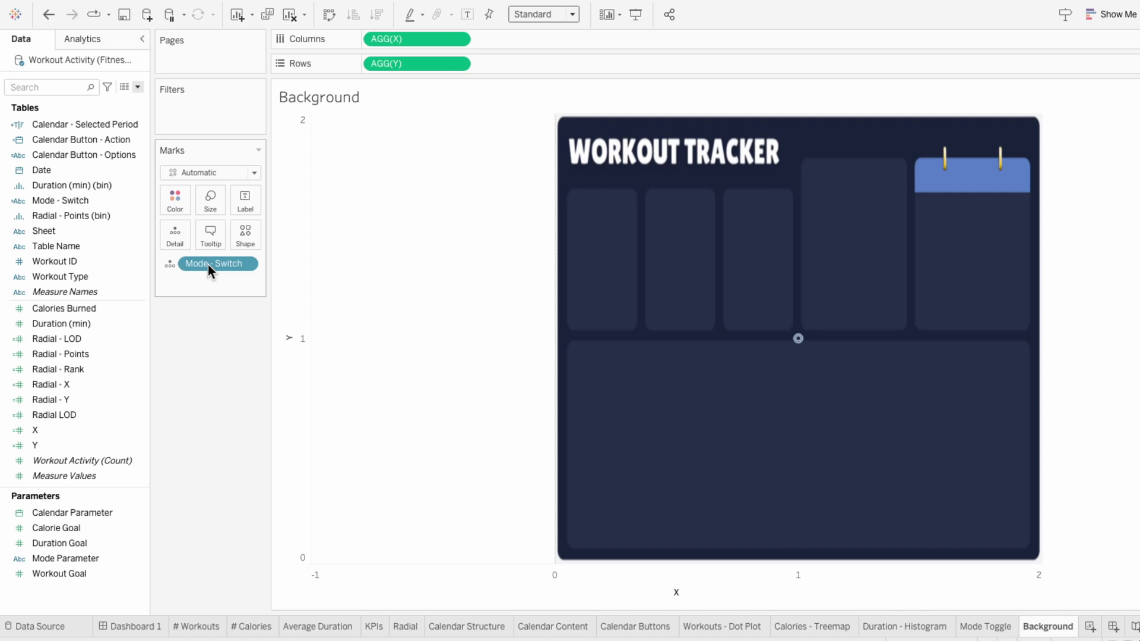
right_click(302, 249)
left_click(310, 254)
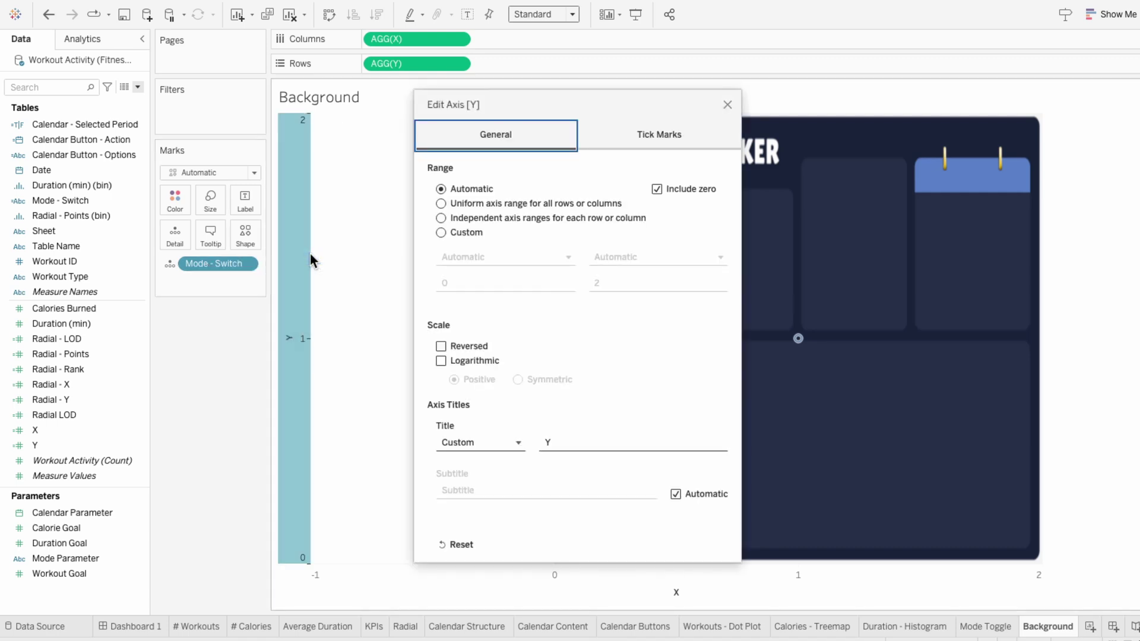
left_click(443, 234)
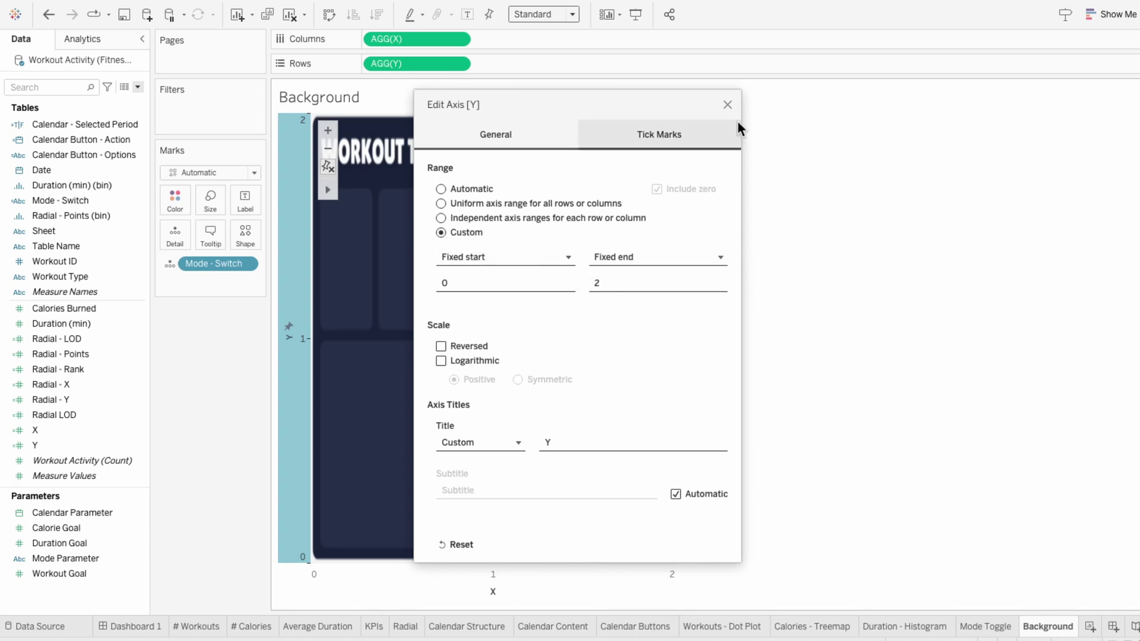
left_click(728, 104)
Step: Fix the X axis range from 0 to 2
right_click(553, 572)
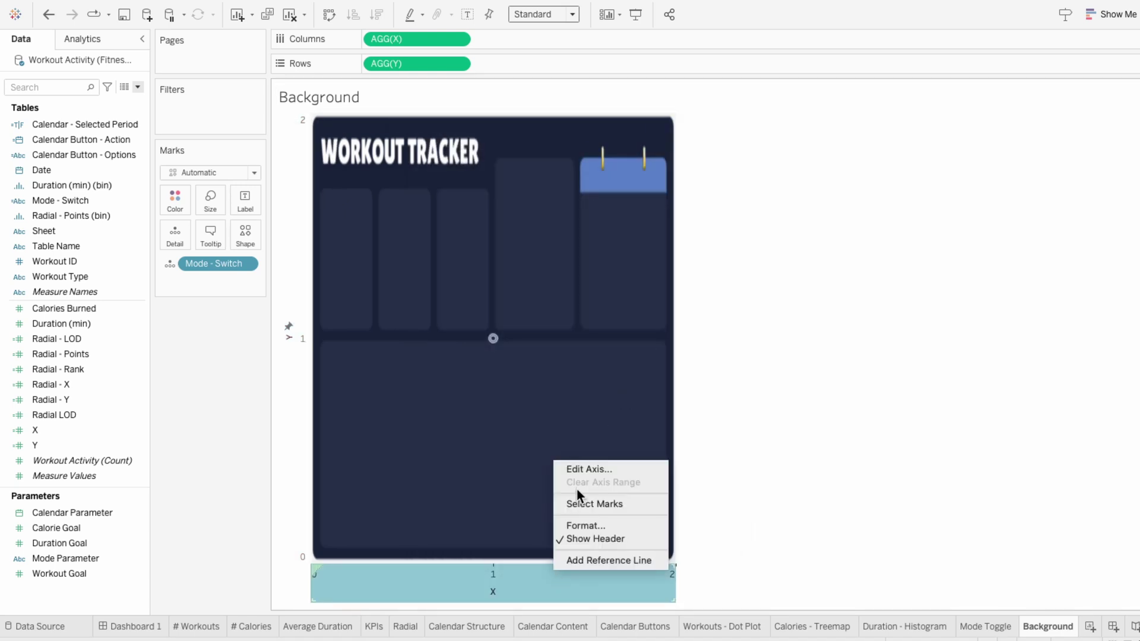
left_click(582, 470)
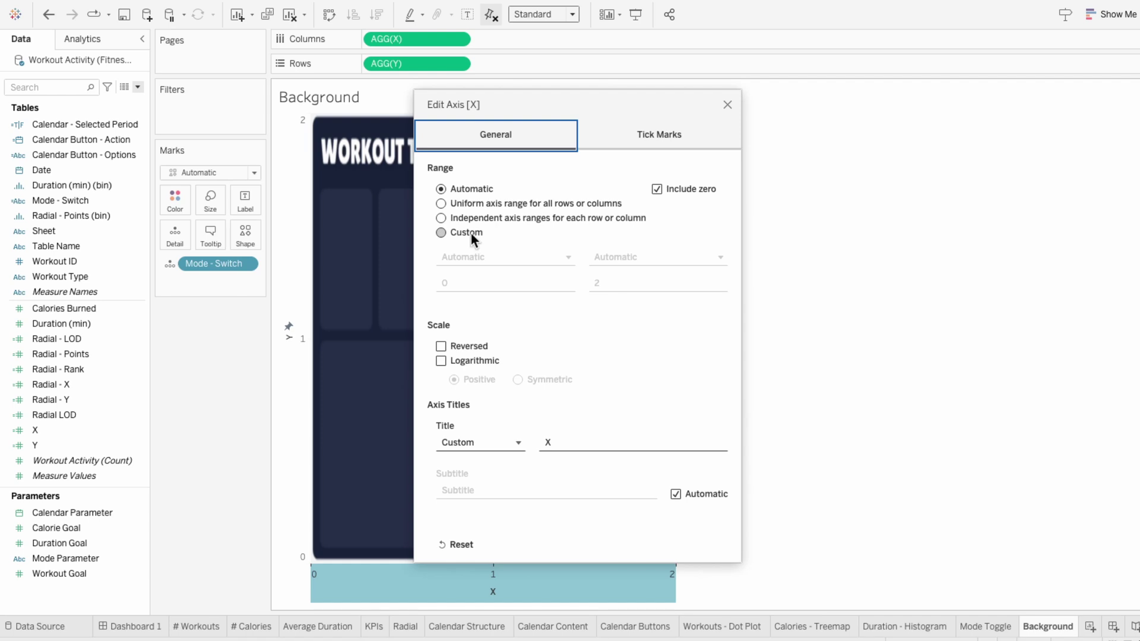
left_click(471, 233)
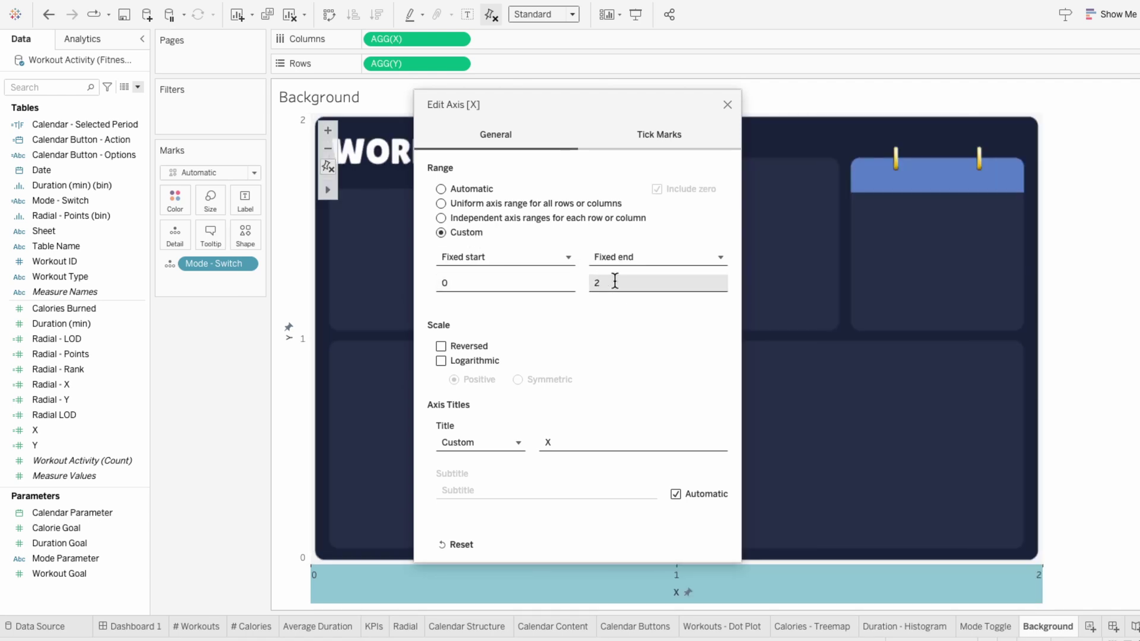
left_click(727, 105)
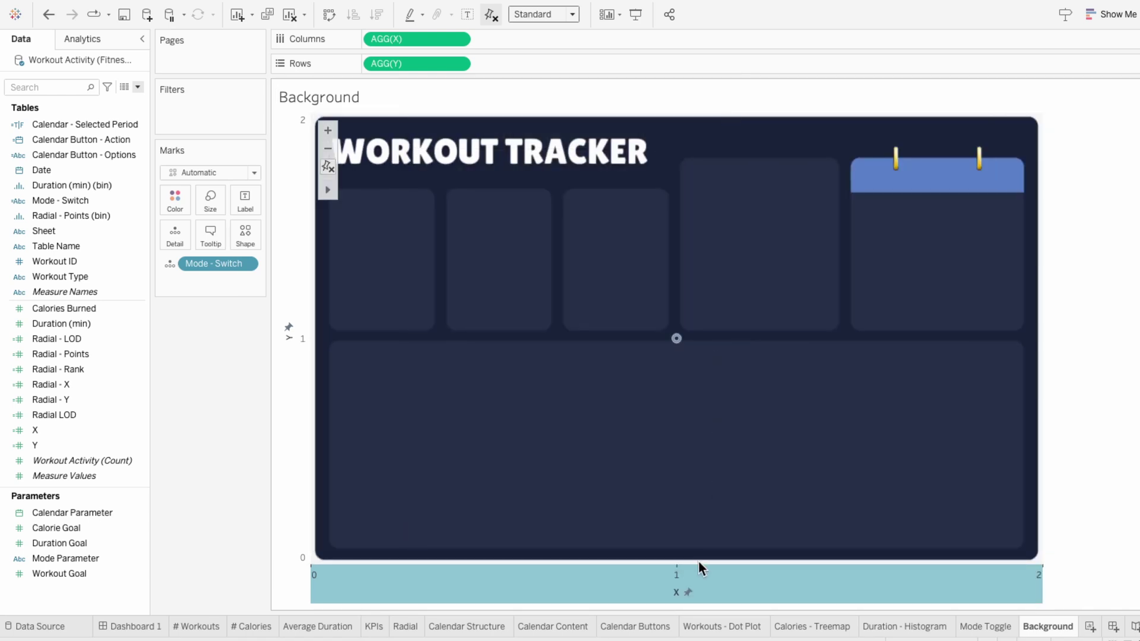
Step: Hide the headers of both the X and Y axes
right_click(689, 585)
left_click(710, 550)
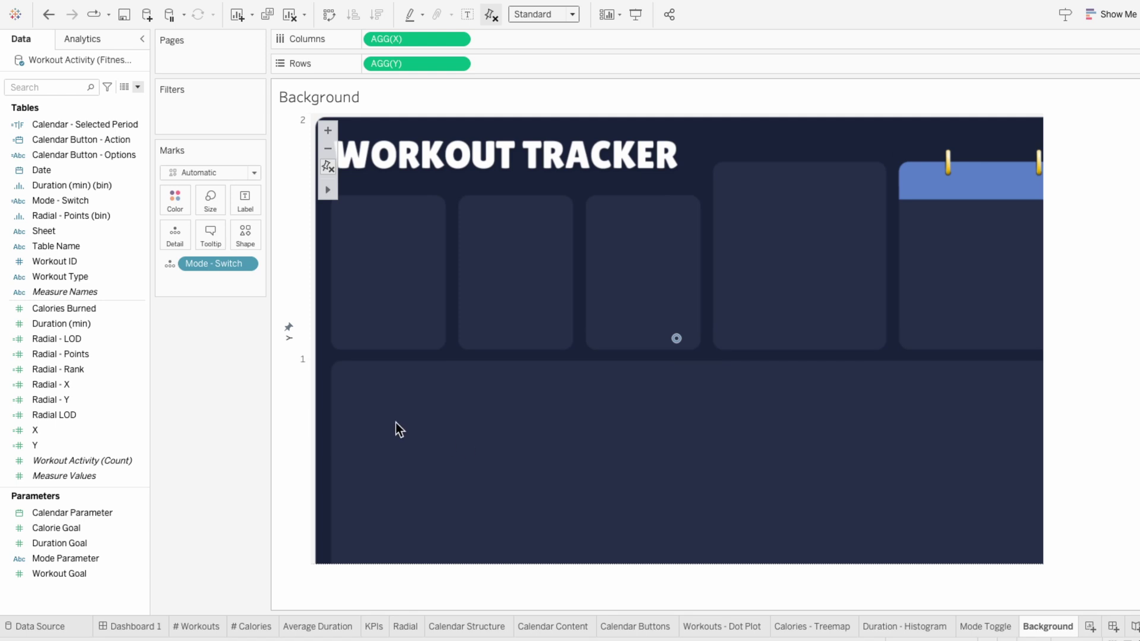
right_click(302, 398)
left_click(329, 477)
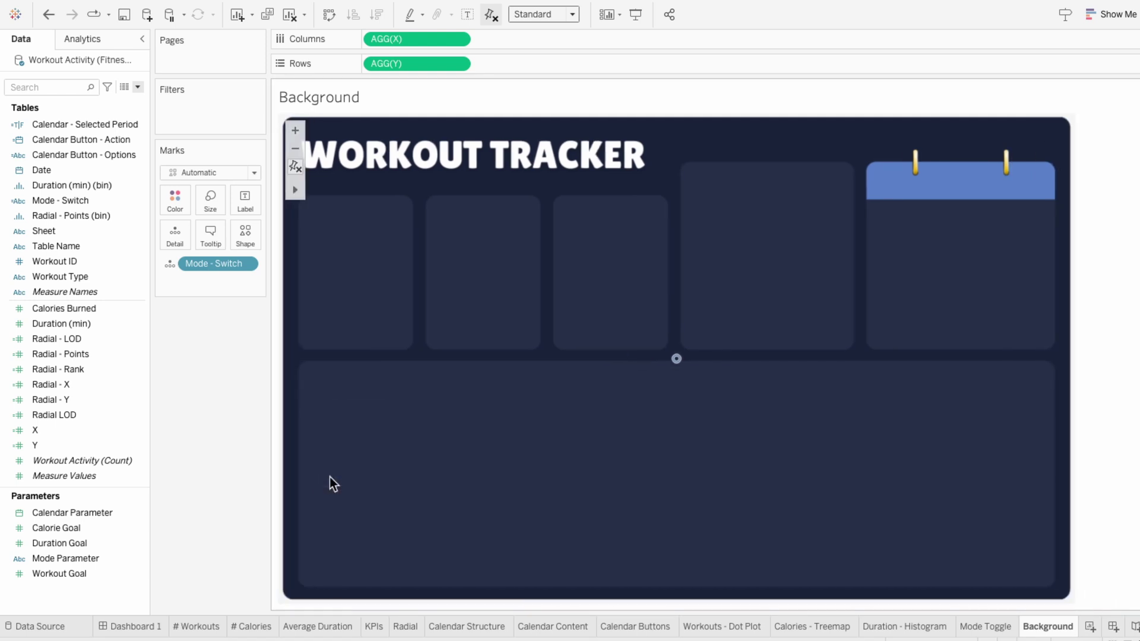
mouse_move(681, 368)
Step: Set the mark colour opacity to 0% so the point is invisible
left_click(178, 199)
left_click_drag(209, 371, 169, 377)
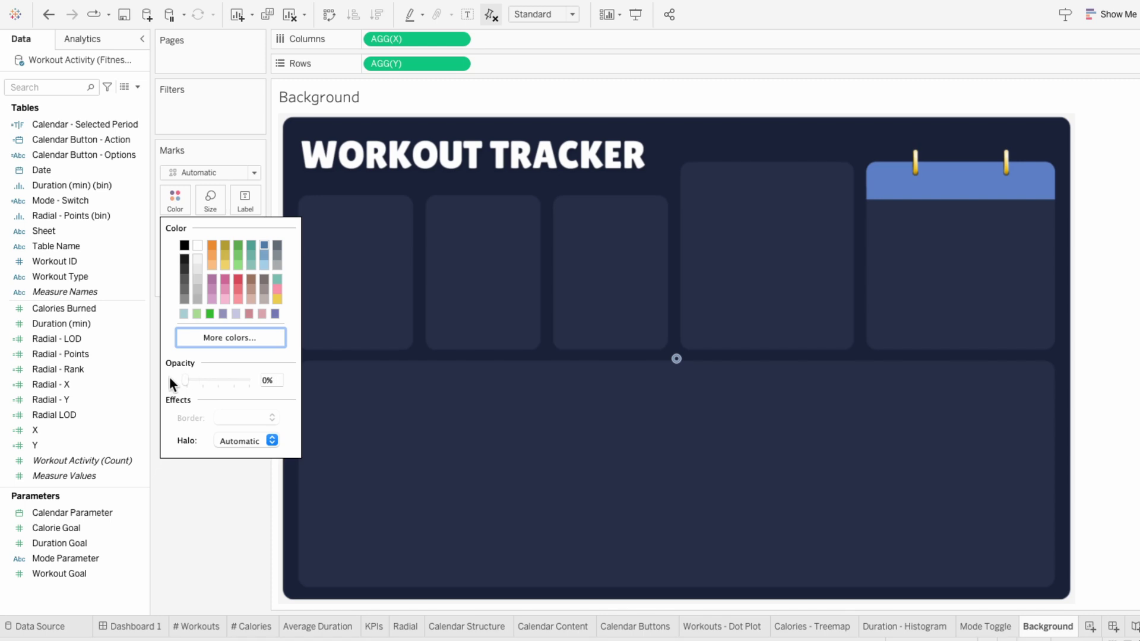
left_click(215, 461)
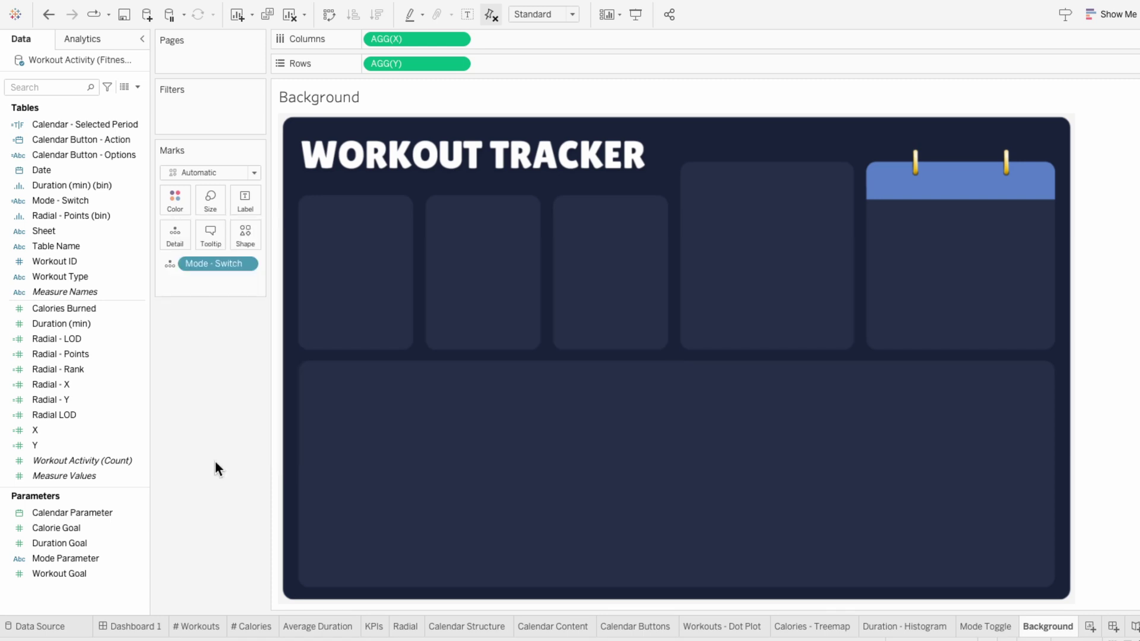
Step: Show the Mode Parameter control on the sheet and set it to Dark
right_click(114, 558)
left_click(161, 309)
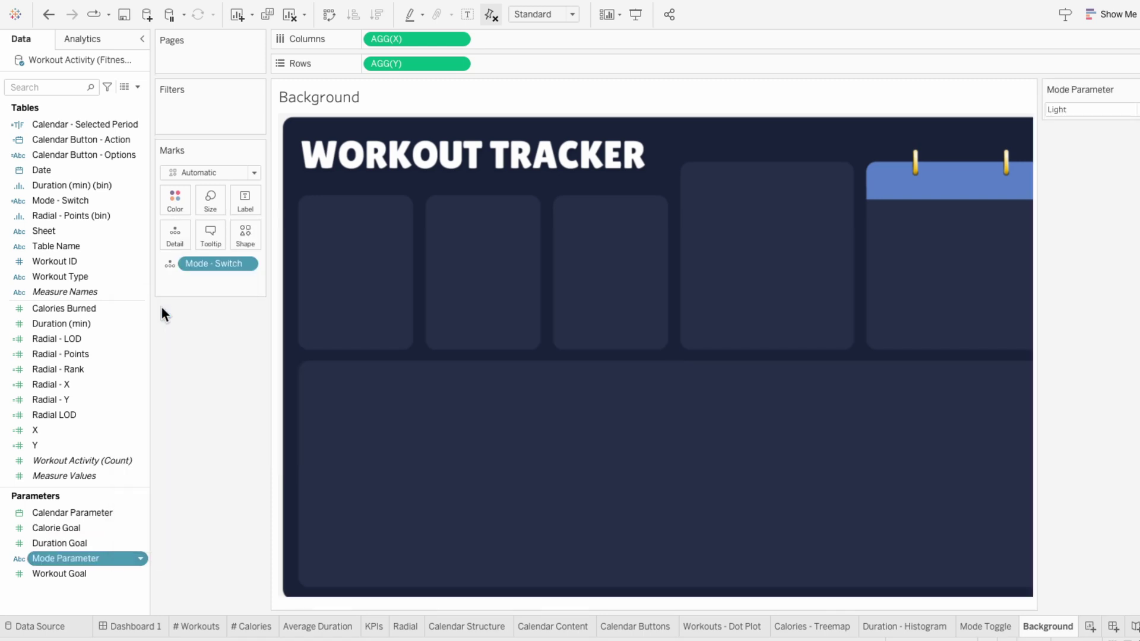
left_click(1057, 109)
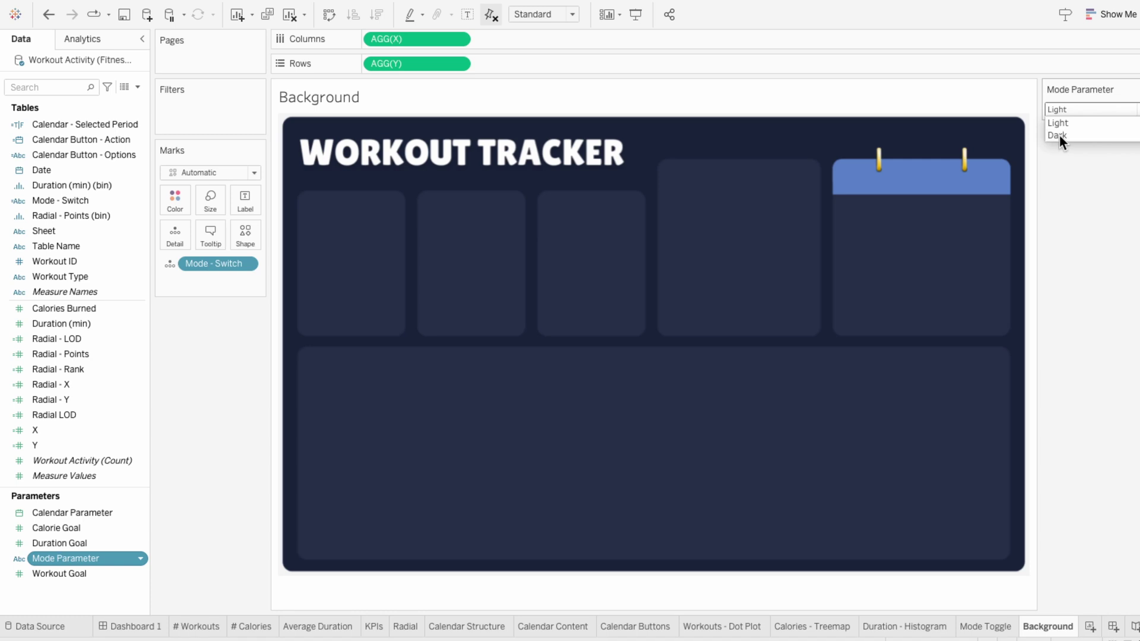
left_click(1059, 135)
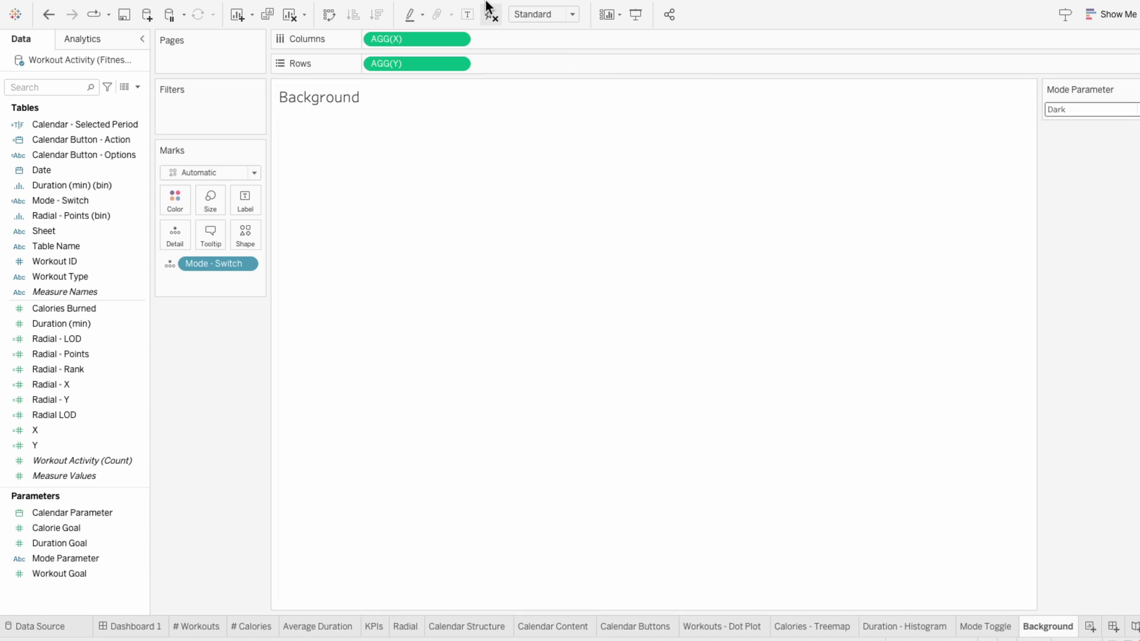
left_click(380, 8)
Step: Add the Workout Dashboard – Light Mode PNG as a second background image with Right set to 2
mouse_move(386, 46)
left_click(519, 45)
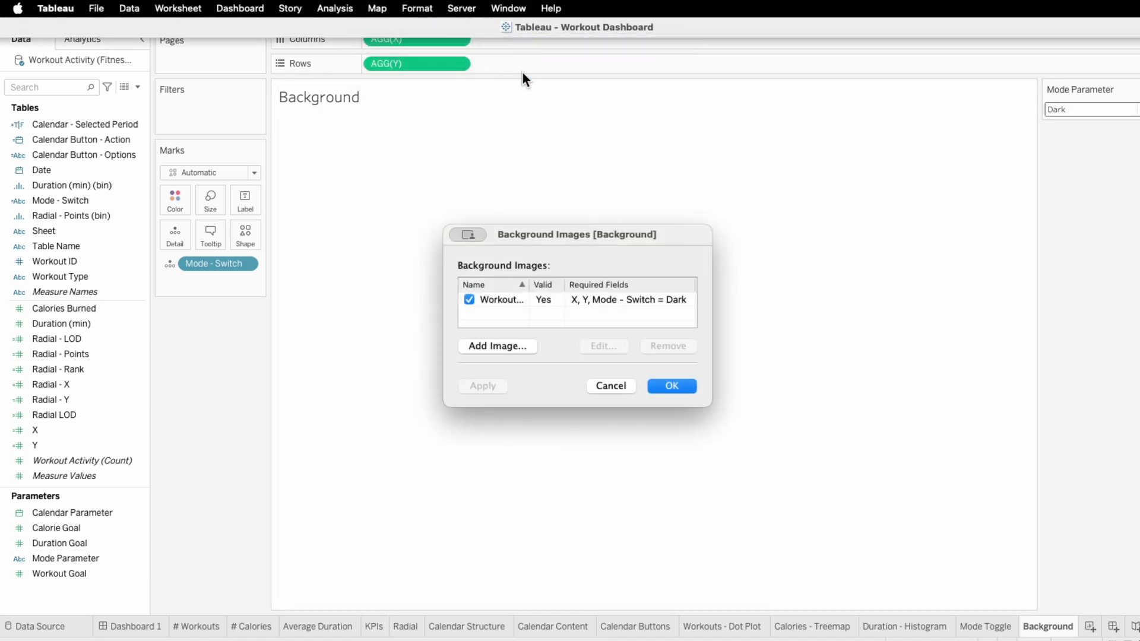
left_click(525, 348)
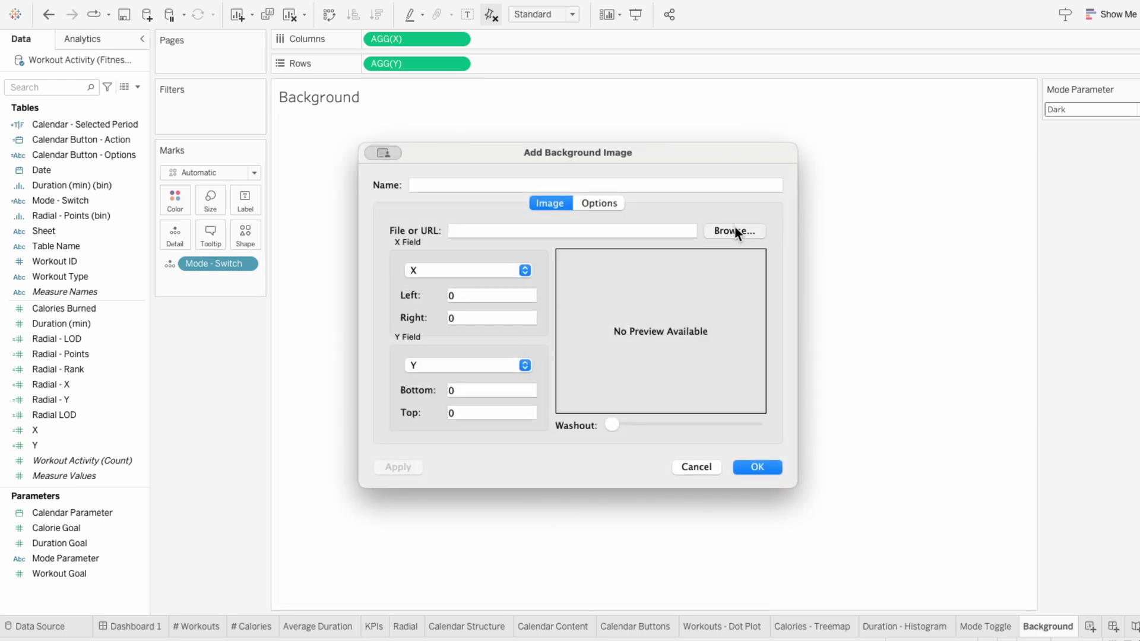
left_click(735, 229)
double_click(651, 211)
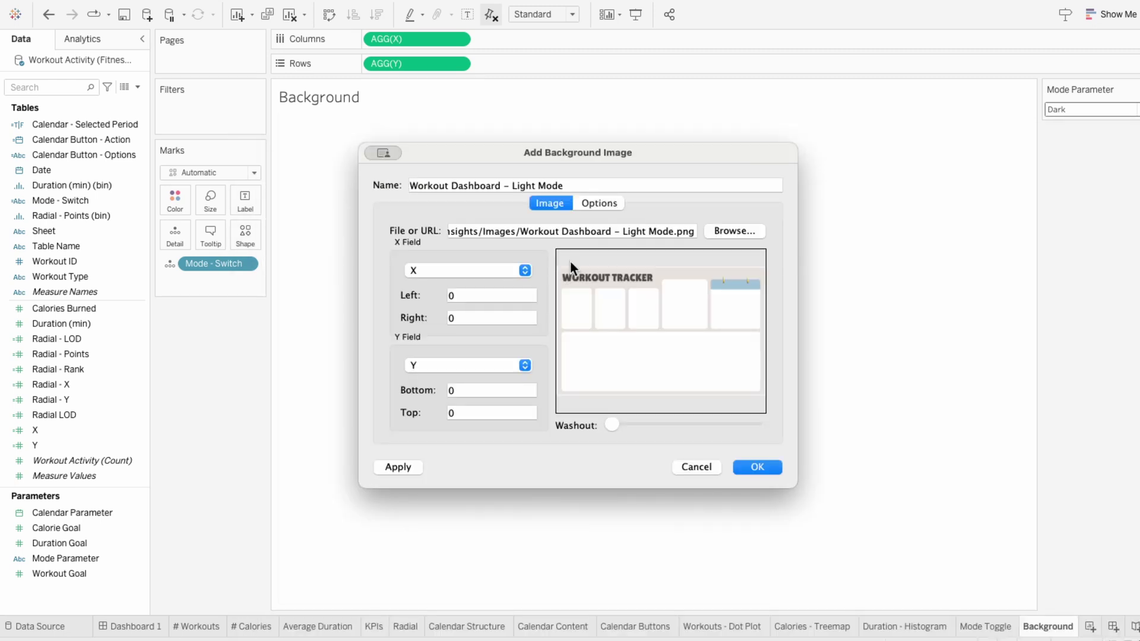
double_click(464, 319)
type("2")
double_click(453, 412)
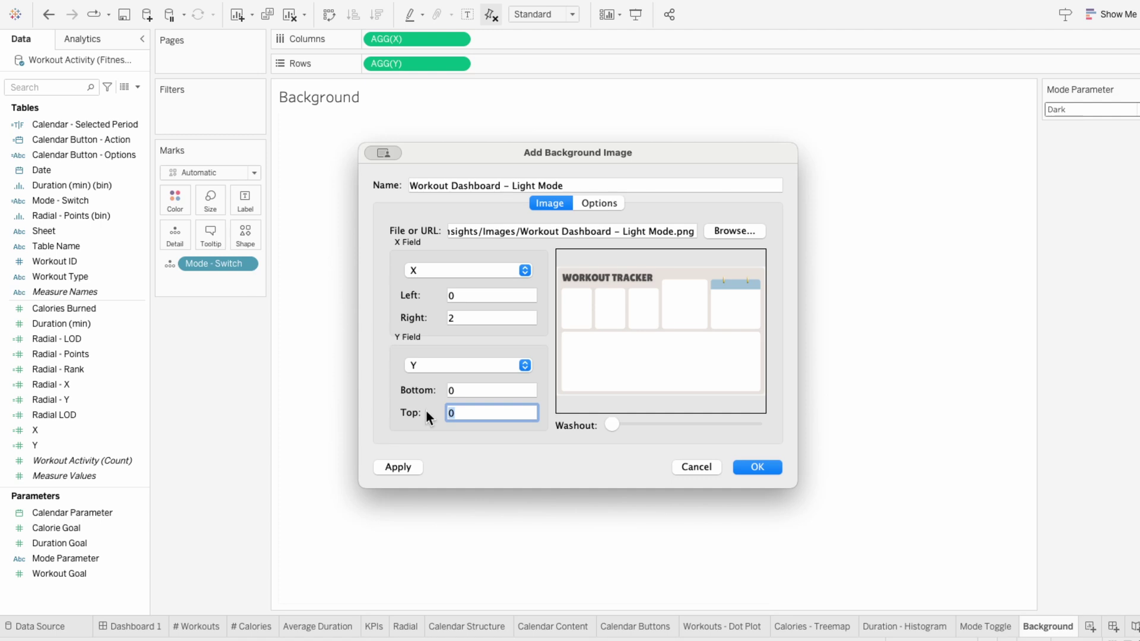
Step: Show the light image only when Mode - Switch is Light, and apply it
left_click(587, 207)
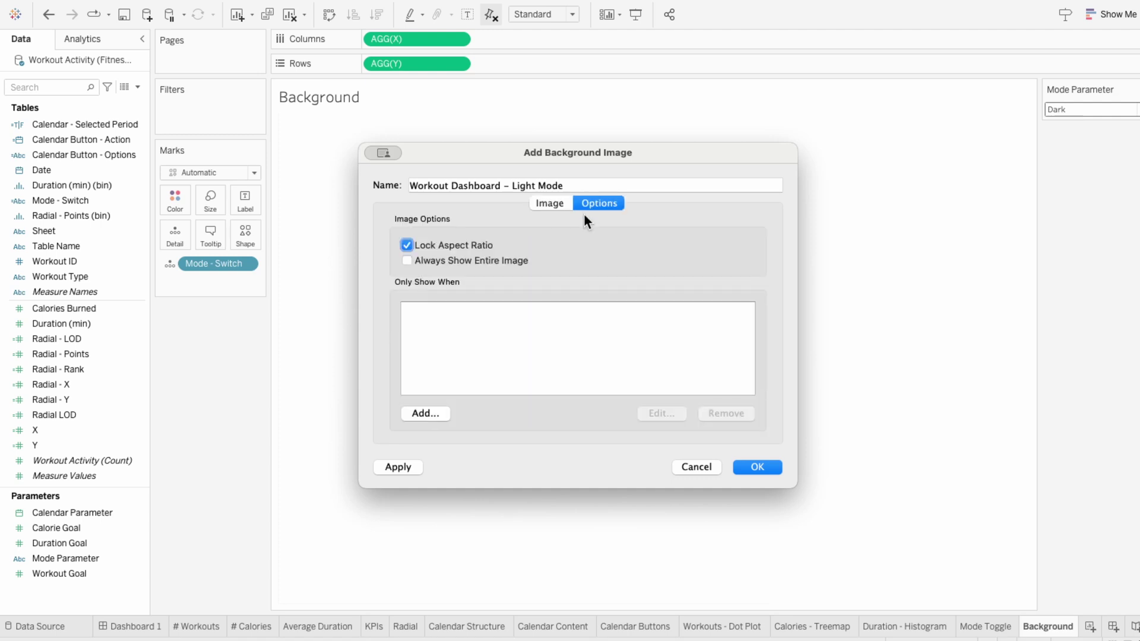
left_click(434, 414)
left_click(485, 301)
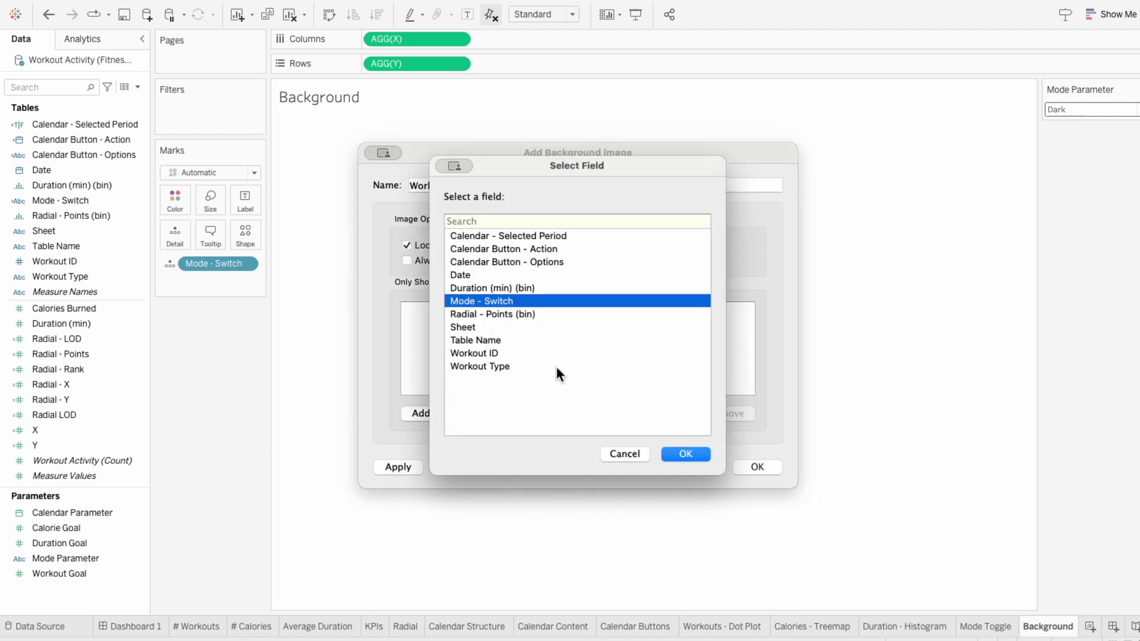
left_click(683, 454)
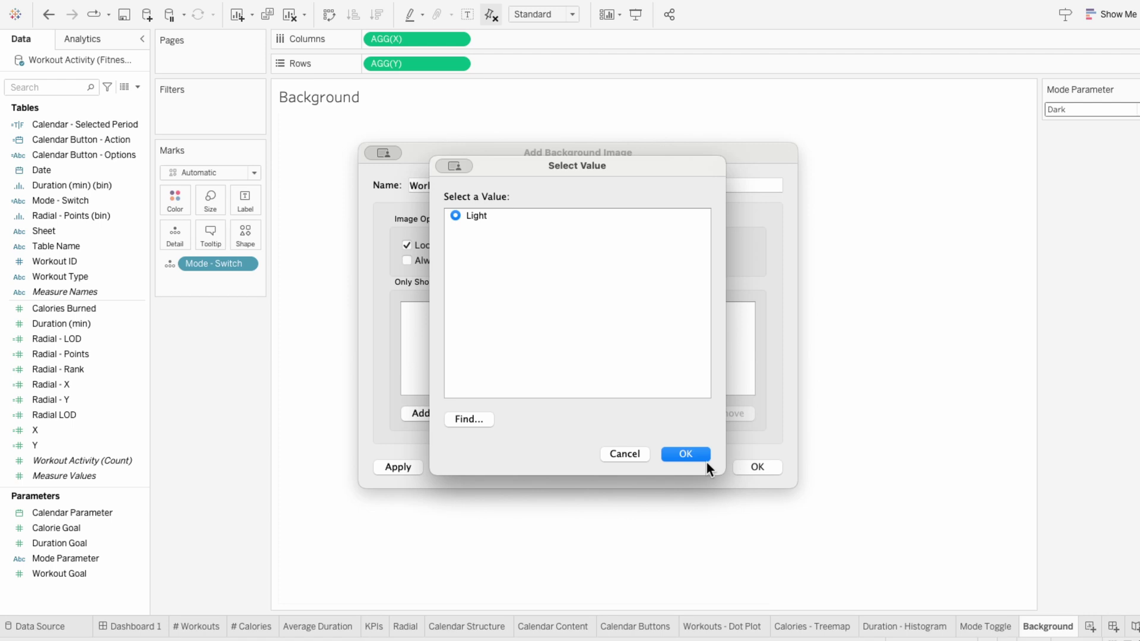
left_click(704, 457)
left_click(752, 466)
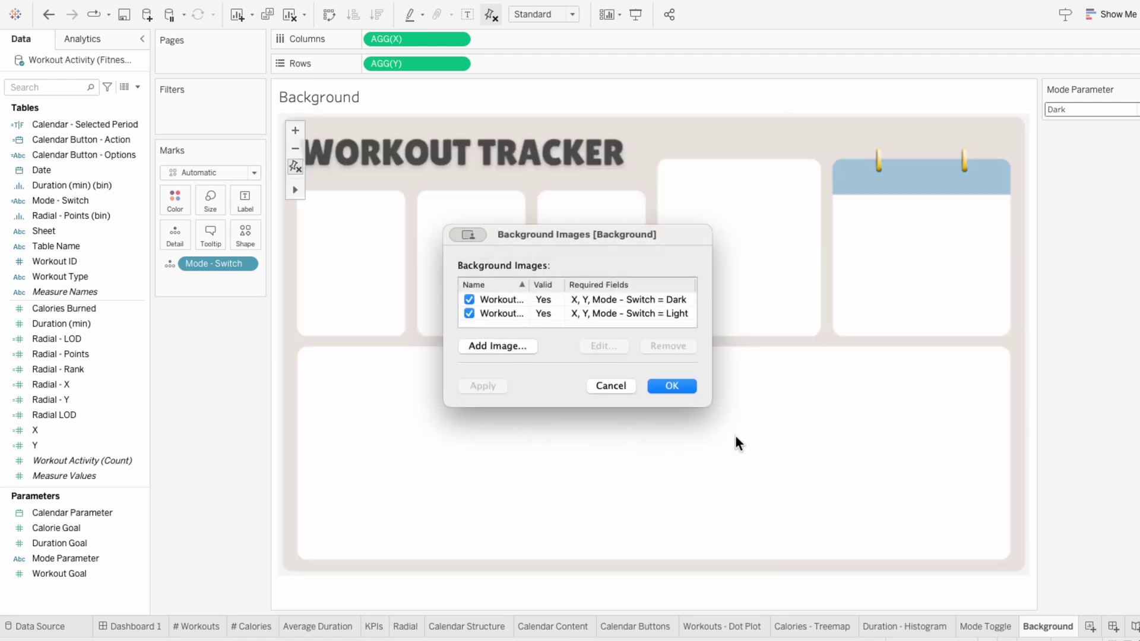
left_click(670, 386)
Step: Test the Mode Parameter by switching to Light and back to Dark, then open Dashboard 1
left_click(1070, 109)
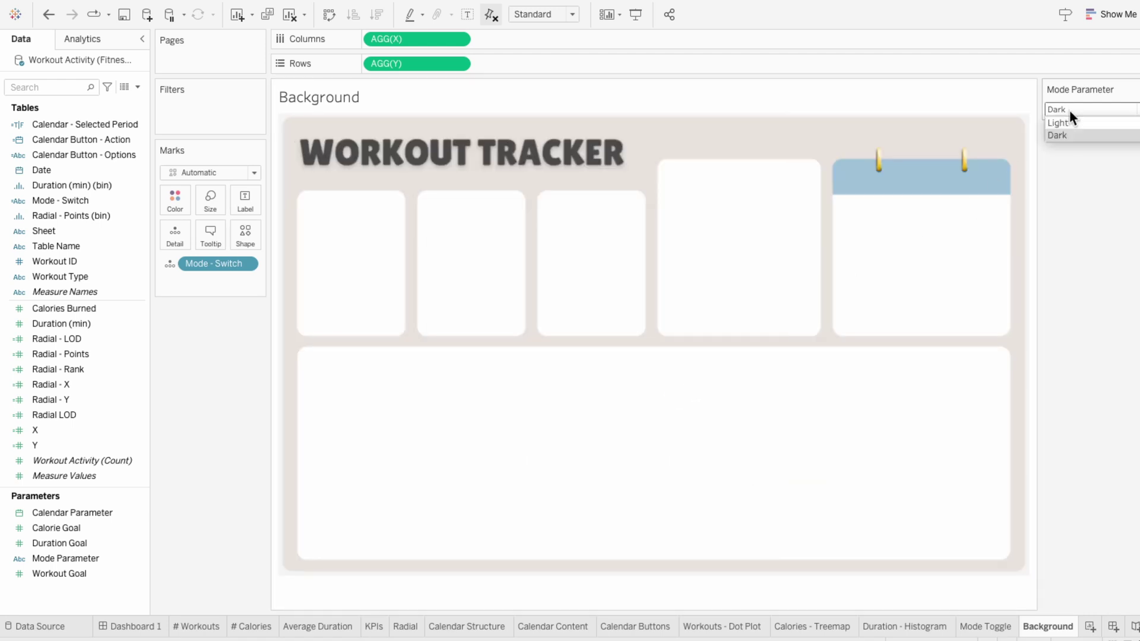
left_click(1073, 123)
left_click(1070, 112)
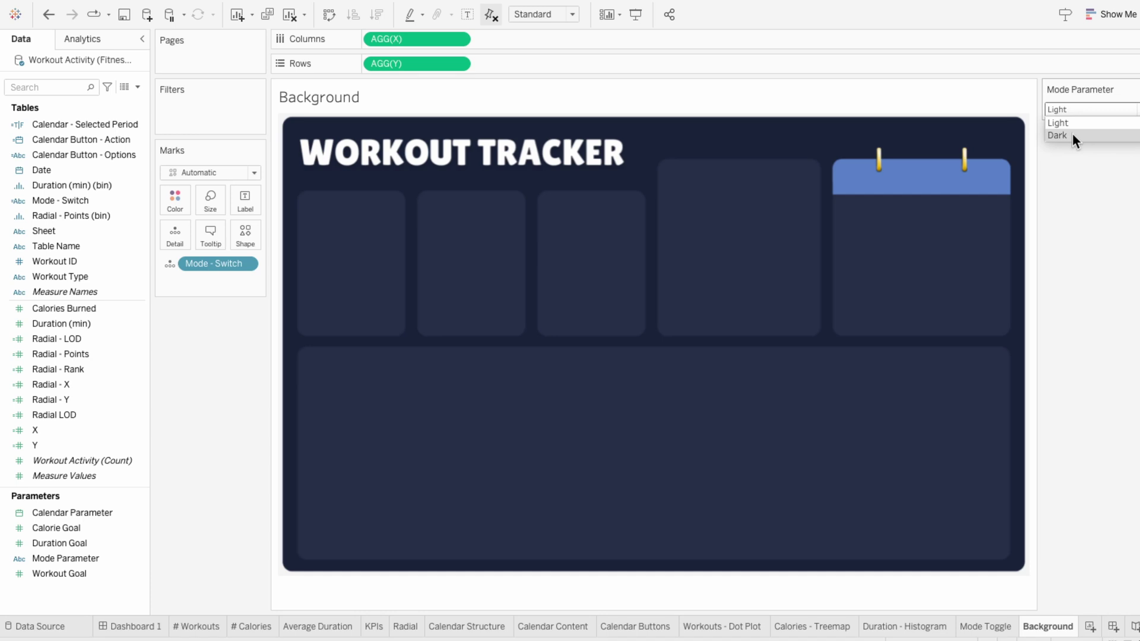
left_click(1072, 133)
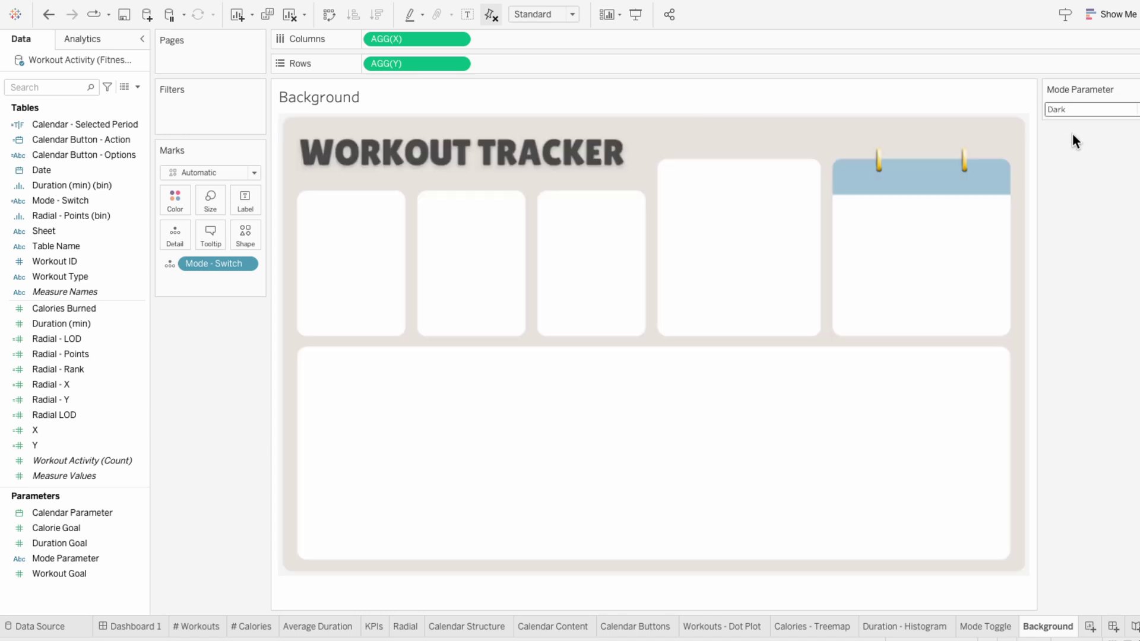
left_click(110, 628)
Step: Replace the old background object with the Background sheet as a floating item, title hidden
left_click(162, 105)
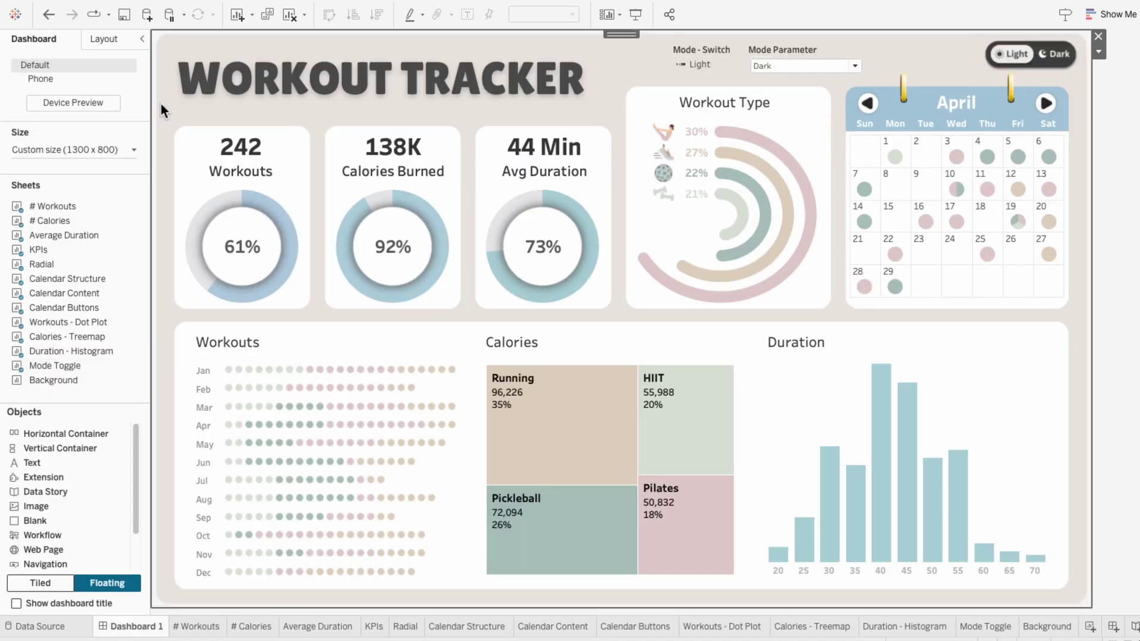
left_click(1098, 37)
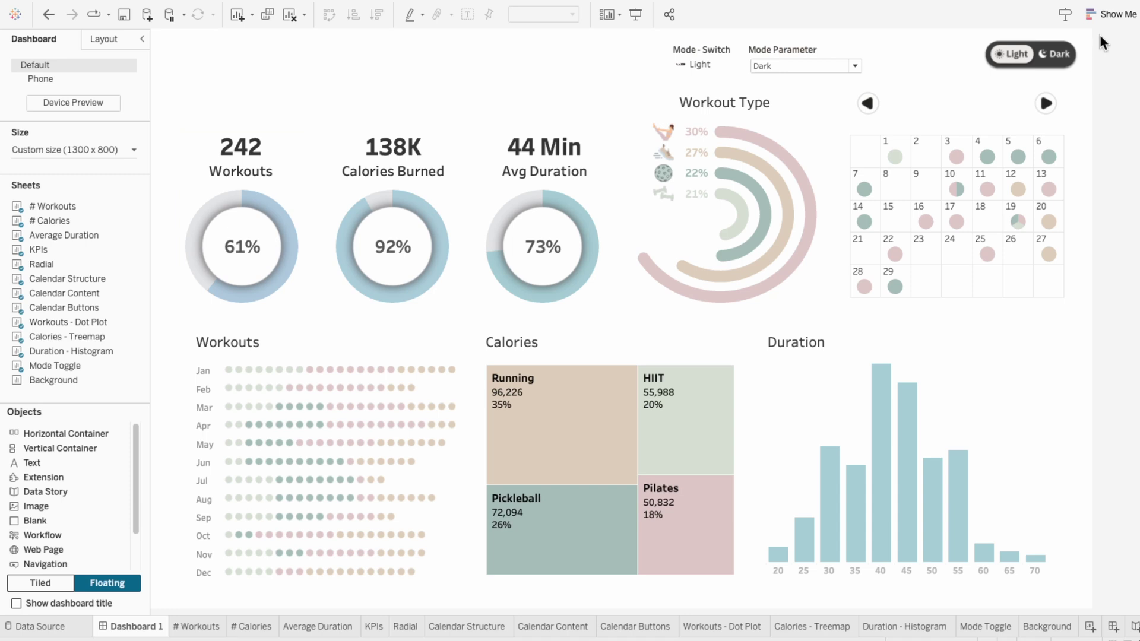
left_click_drag(67, 379, 256, 231)
right_click(265, 243)
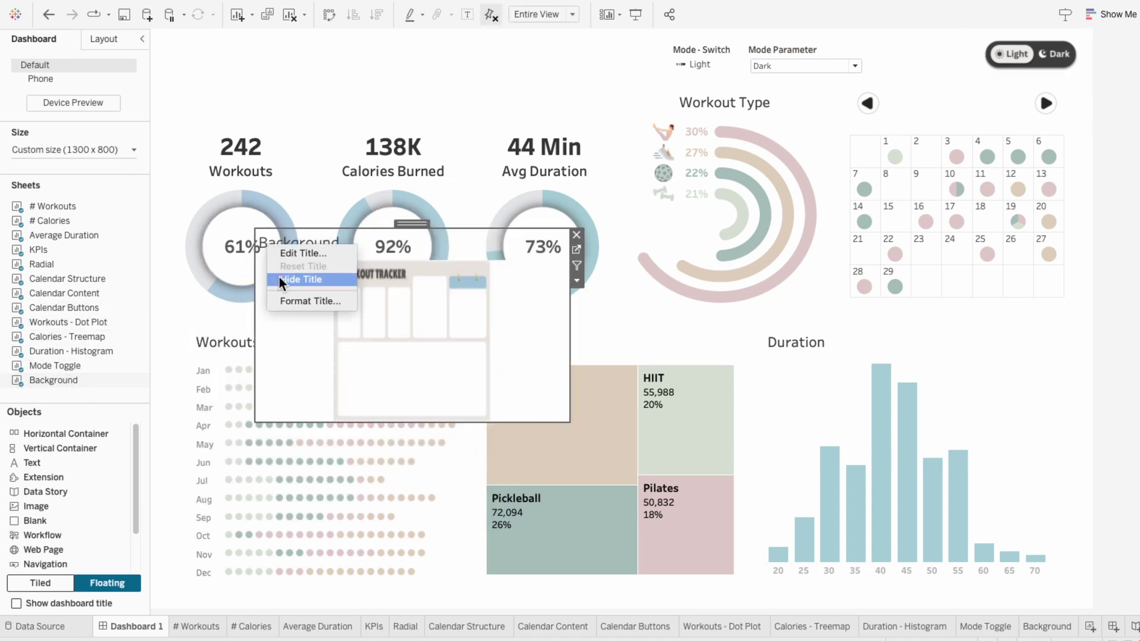
left_click(279, 275)
Step: Position the Background item at x 0, y 0 with size 1300×800
left_click(102, 39)
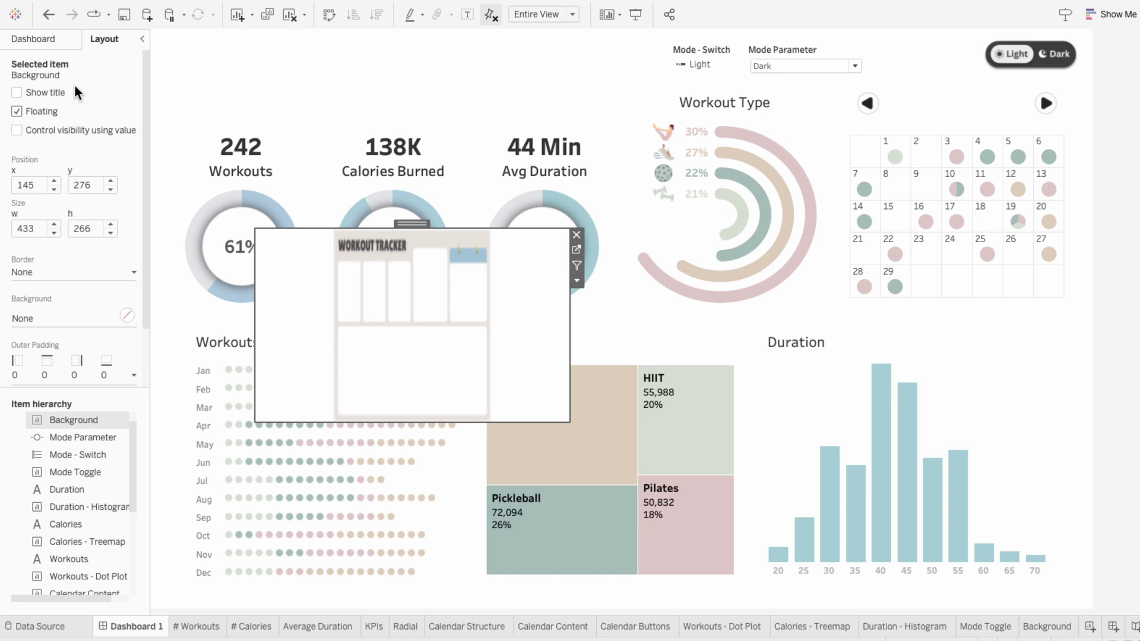
double_click(30, 185)
type("0")
key("Tab")
type("0")
key("Tab")
type("1300")
key("Tab")
type("800")
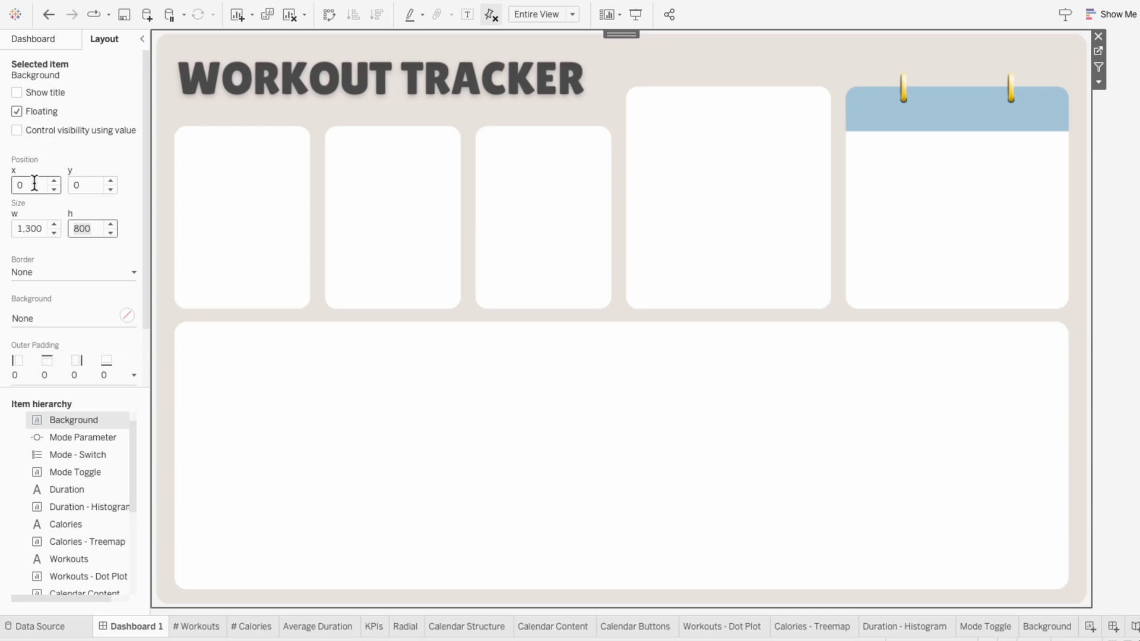
Step: Send the Background sheet to the bottom of the item hierarchy, behind all charts
left_click_drag(71, 417, 87, 593)
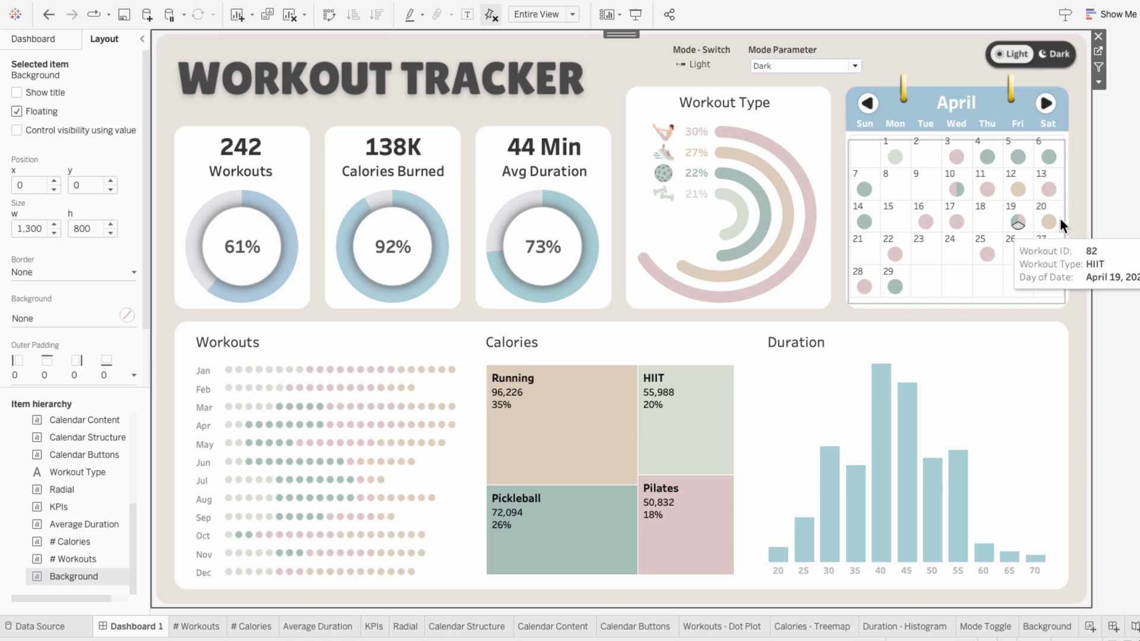
left_click(1119, 245)
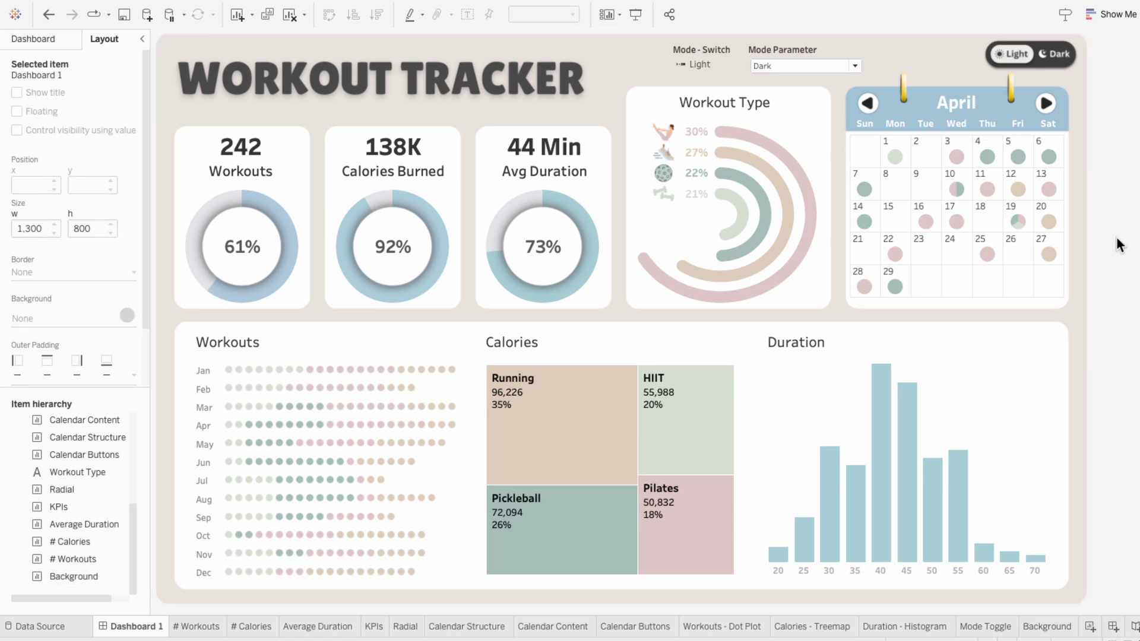
left_click(30, 37)
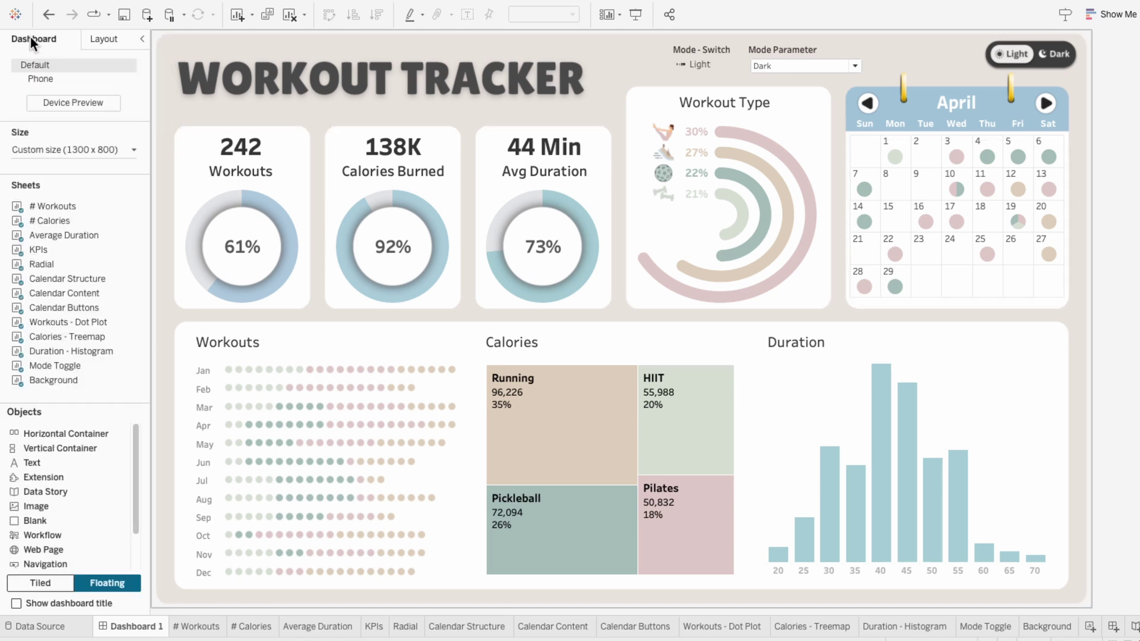
Step: Set the Mode Toggle to Dark, then delete the Mode Parameter and Mode - Switch controls
left_click(1065, 57)
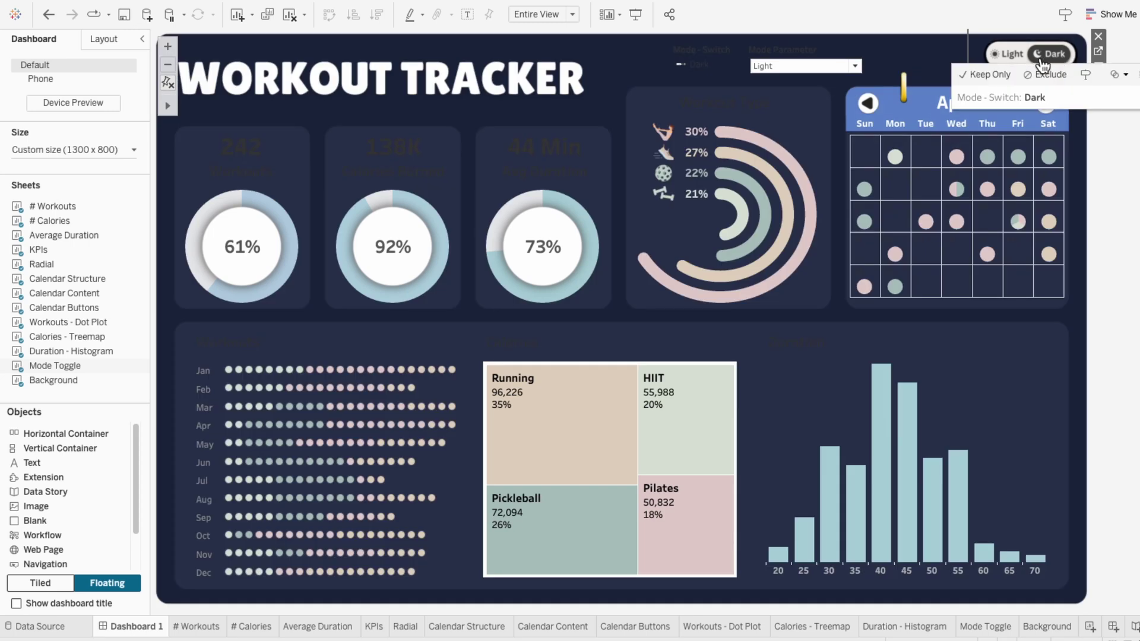
left_click(833, 53)
left_click(874, 53)
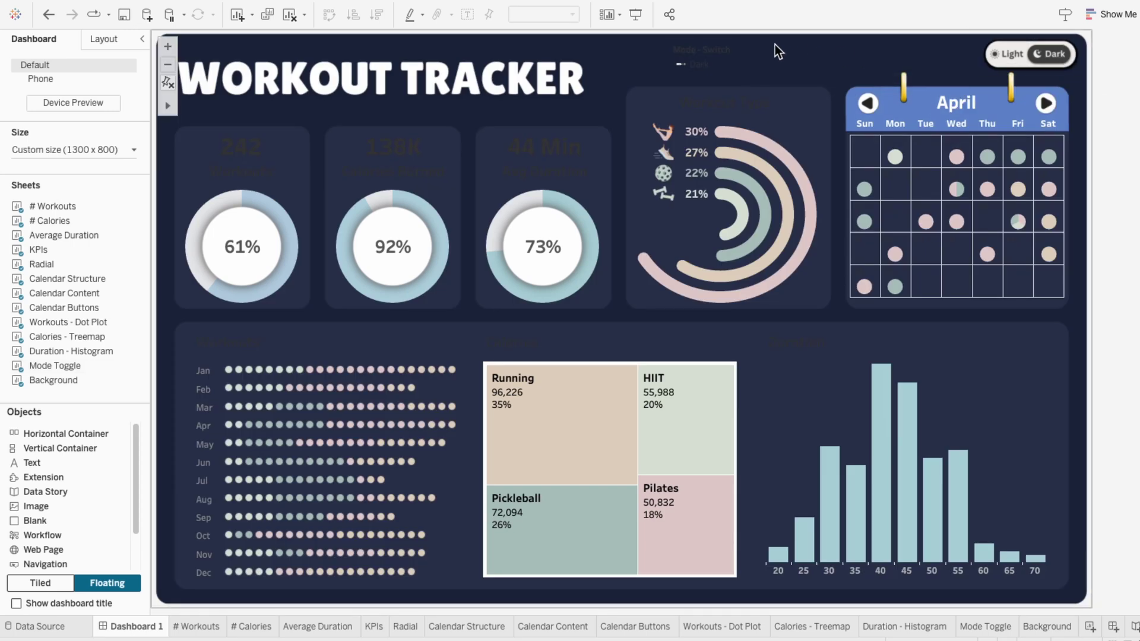
left_click(772, 52)
left_click(783, 52)
Step: On the KPIs sheet, put Mode - Switch on Color for the KPI marks
left_click(375, 627)
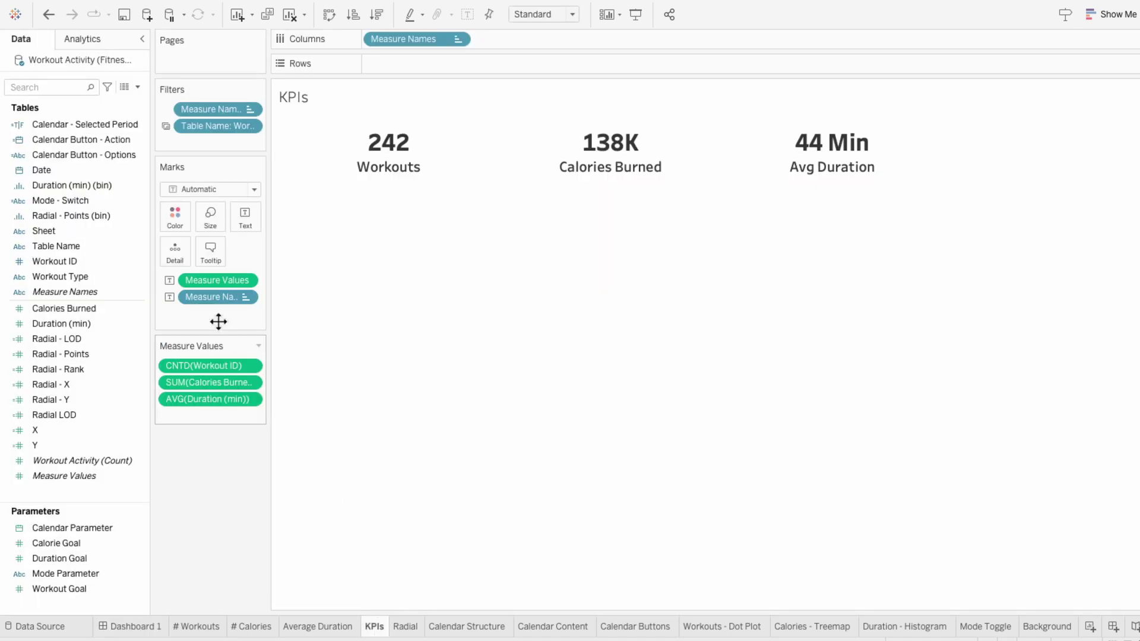
left_click_drag(114, 202, 220, 319)
left_click(169, 313)
left_click(178, 330)
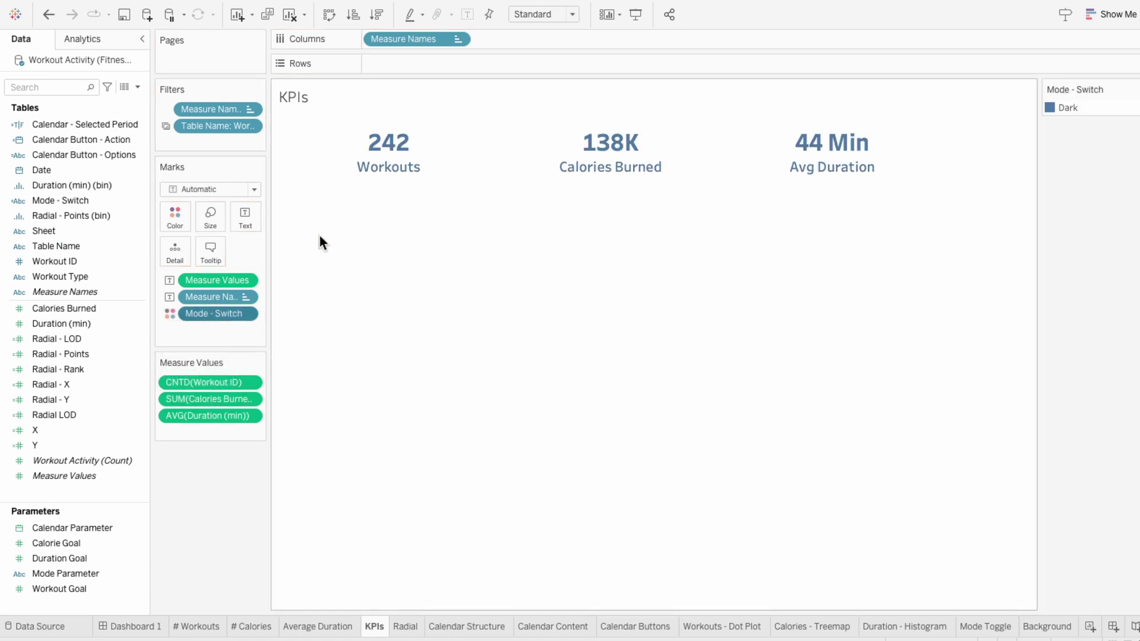
Step: Assign white from the White-Black palette to the Dark value, then return to Dashboard 1
left_click(1132, 89)
left_click(1026, 102)
left_click(395, 208)
left_click(653, 212)
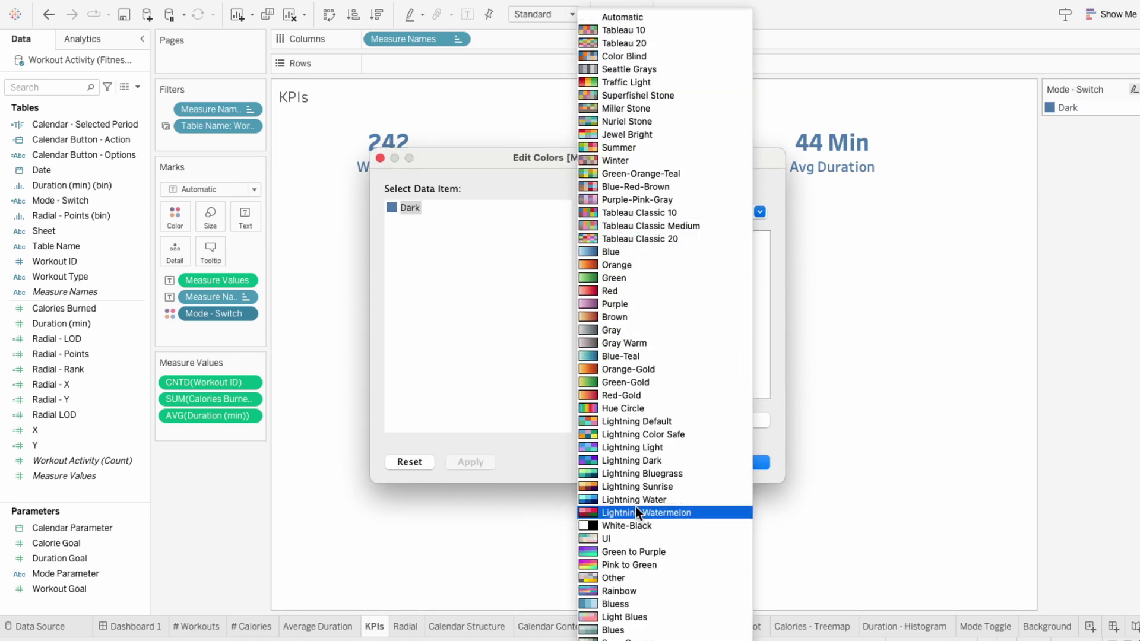
left_click(634, 524)
left_click(608, 259)
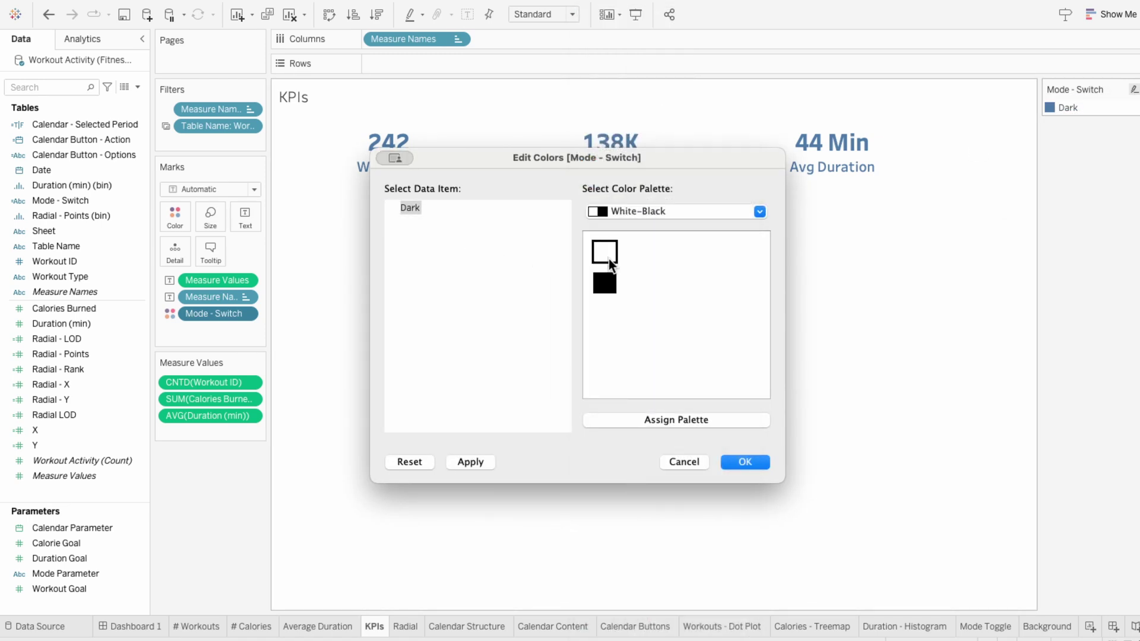
left_click(754, 462)
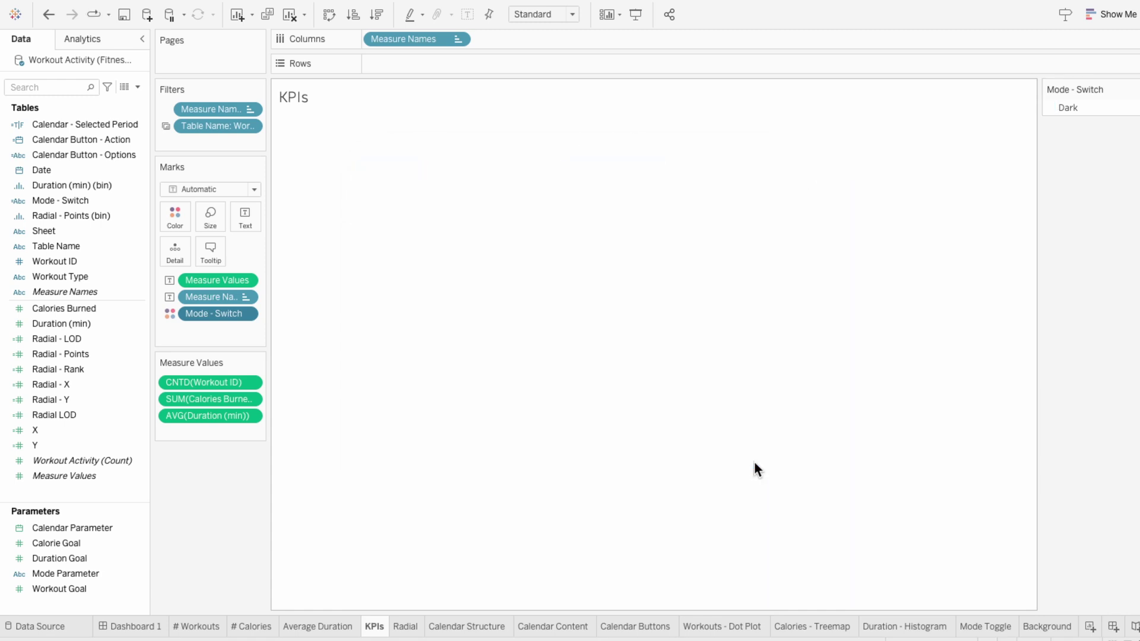
left_click(152, 628)
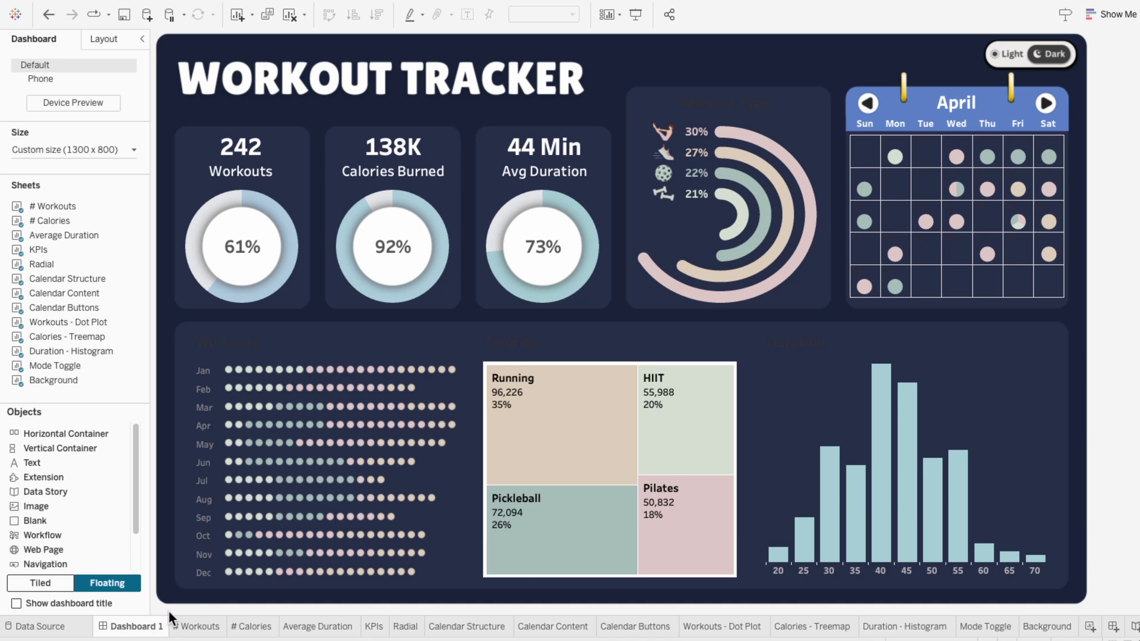
Step: Switch the dashboard to Light mode and recolour the KPIs' Light value black
left_click(1006, 53)
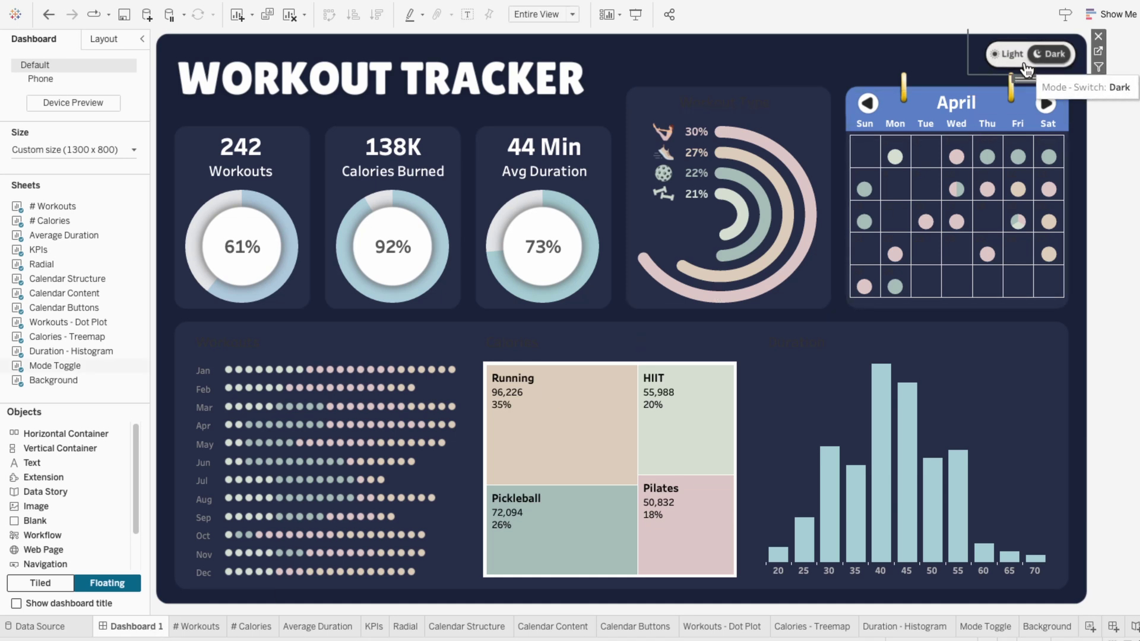
left_click(1017, 57)
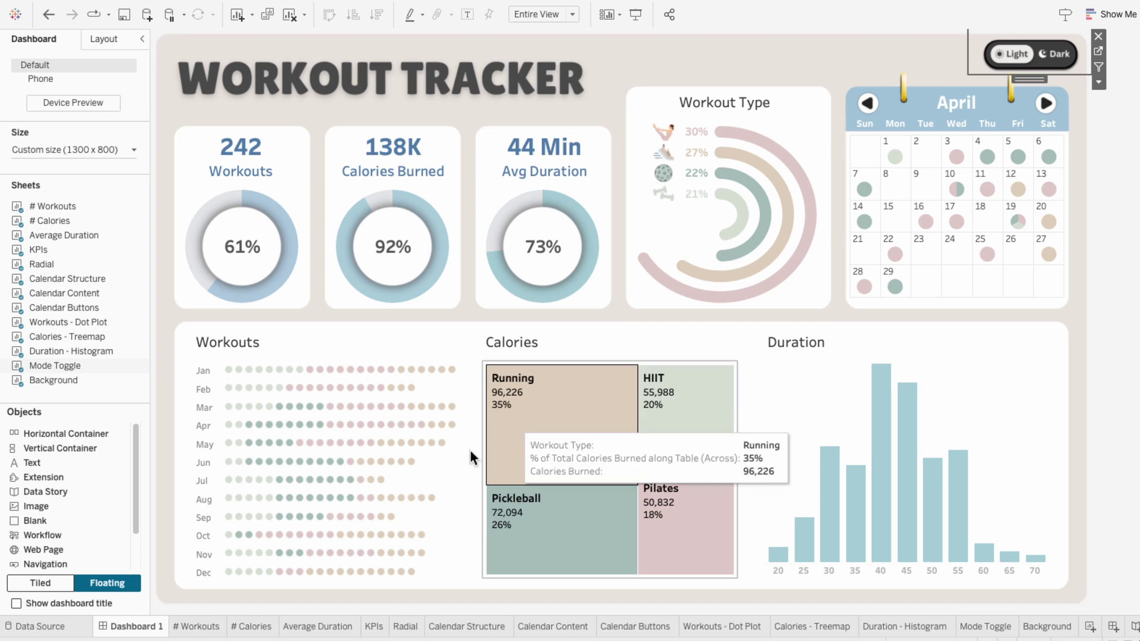
left_click(374, 627)
right_click(1102, 101)
left_click(1102, 102)
double_click(393, 208)
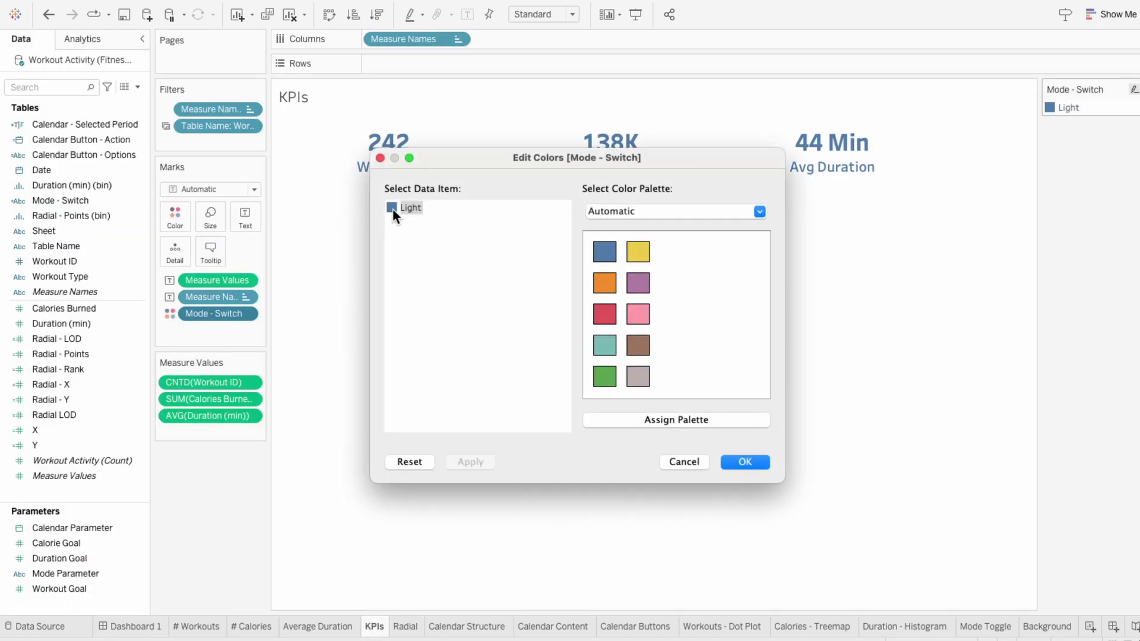
left_click_drag(718, 381, 982, 447)
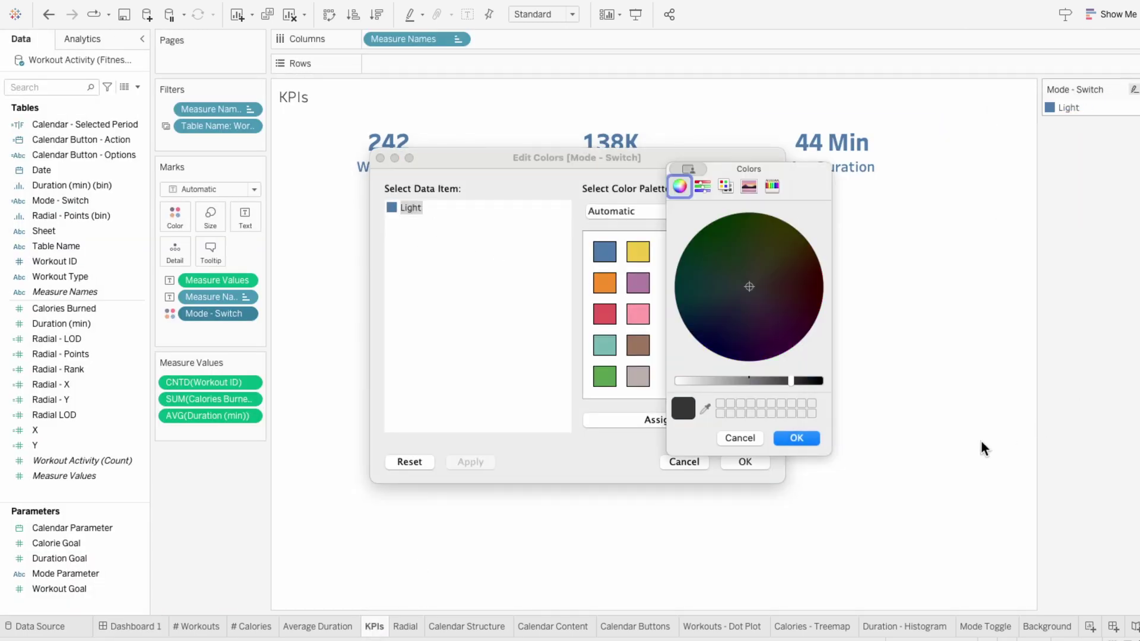
left_click(818, 437)
left_click(745, 462)
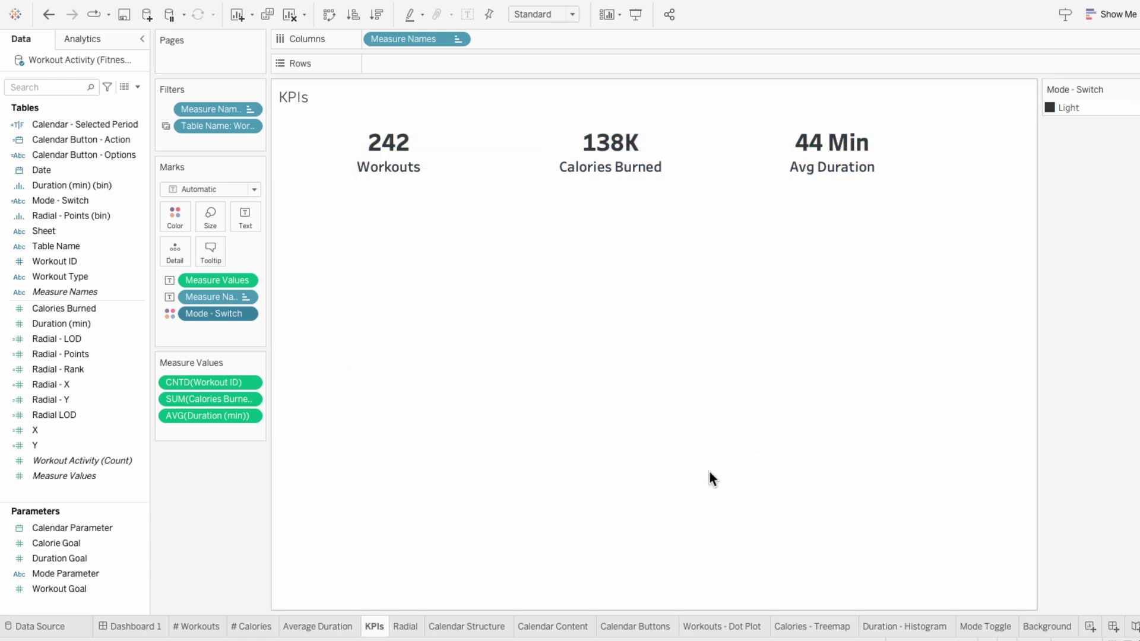
left_click(157, 634)
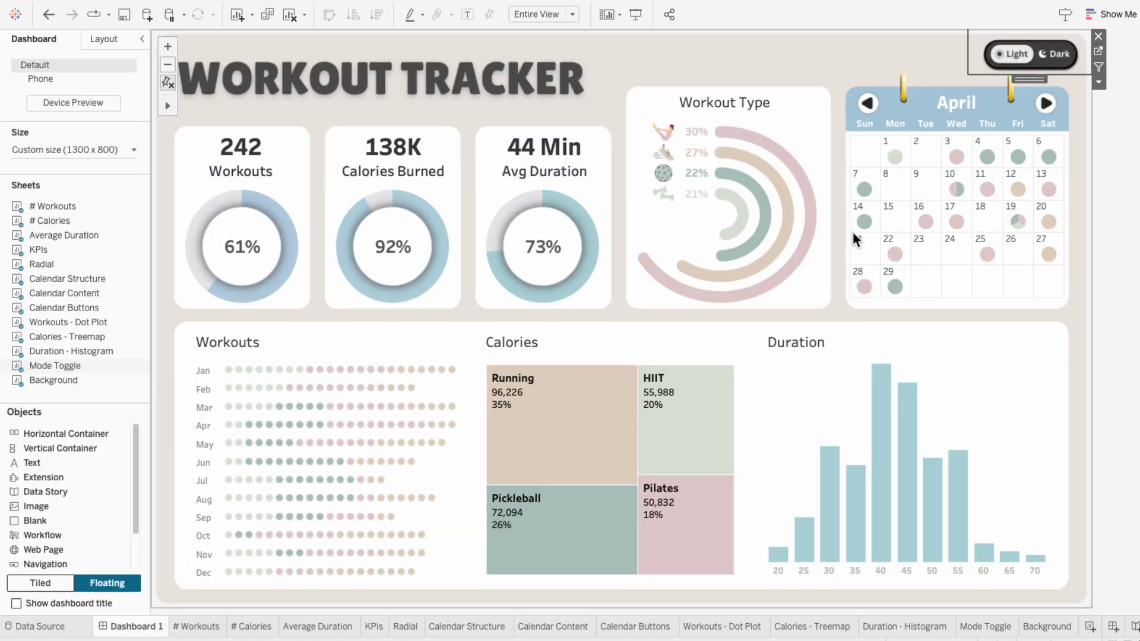
Step: Toggle the dashboard Dark, Light, then Dark again to compare, and open the Radial sheet
left_click(1049, 67)
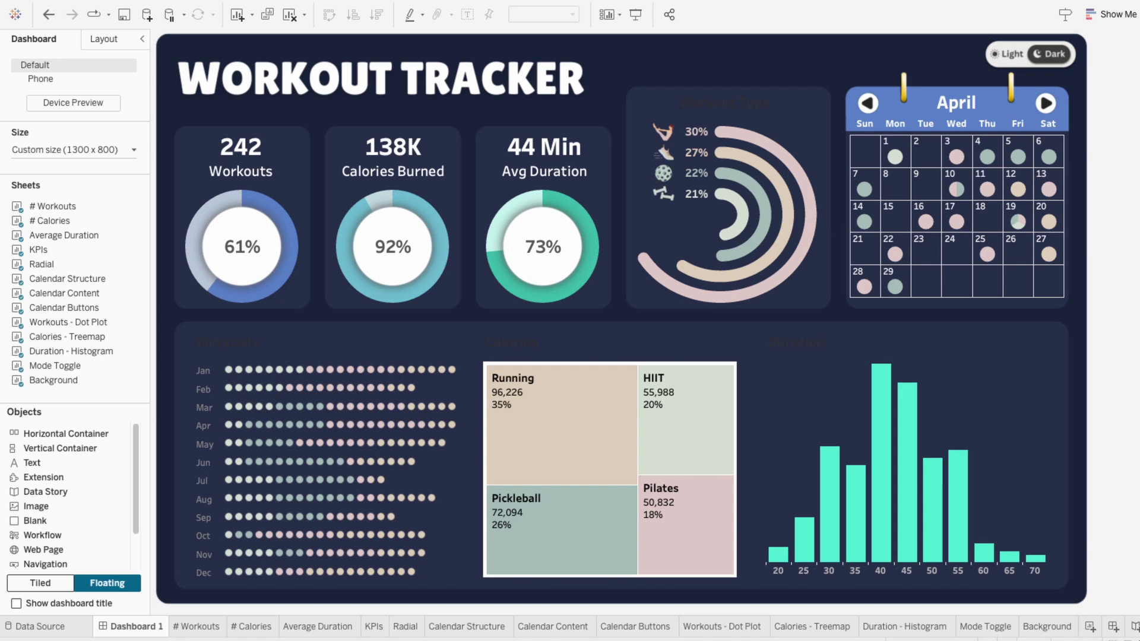
left_click(1006, 58)
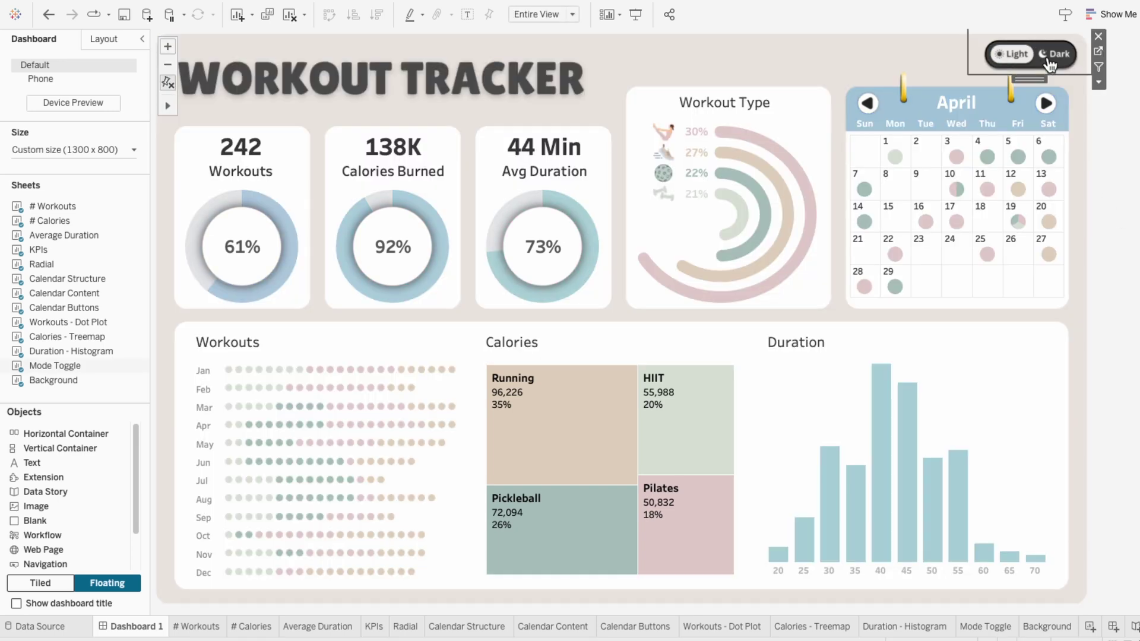
left_click(1050, 60)
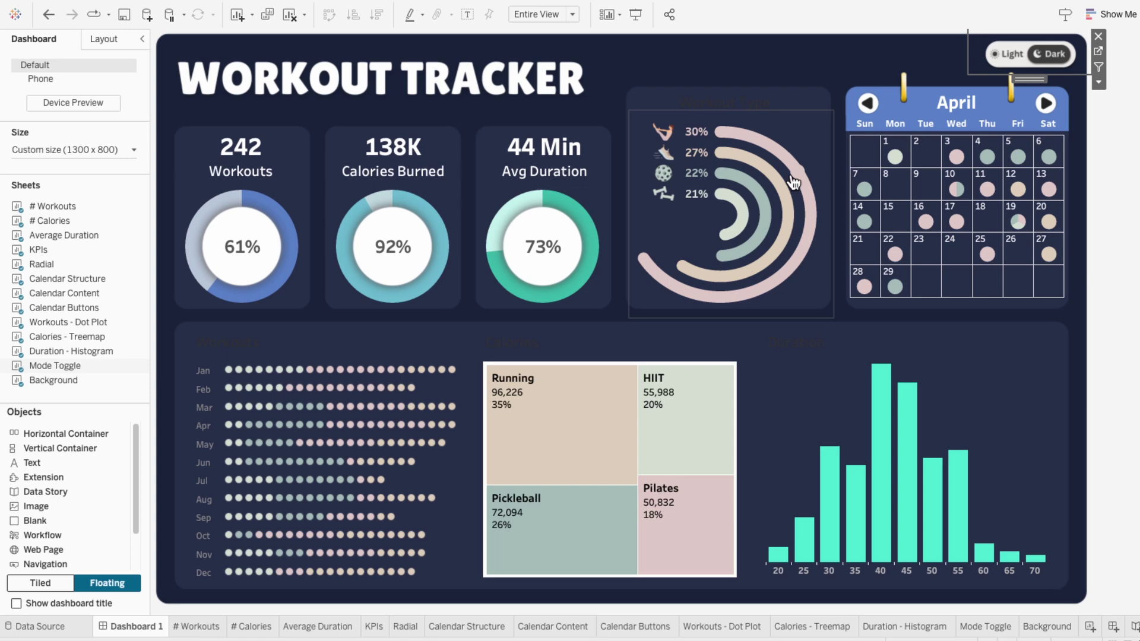
left_click(397, 630)
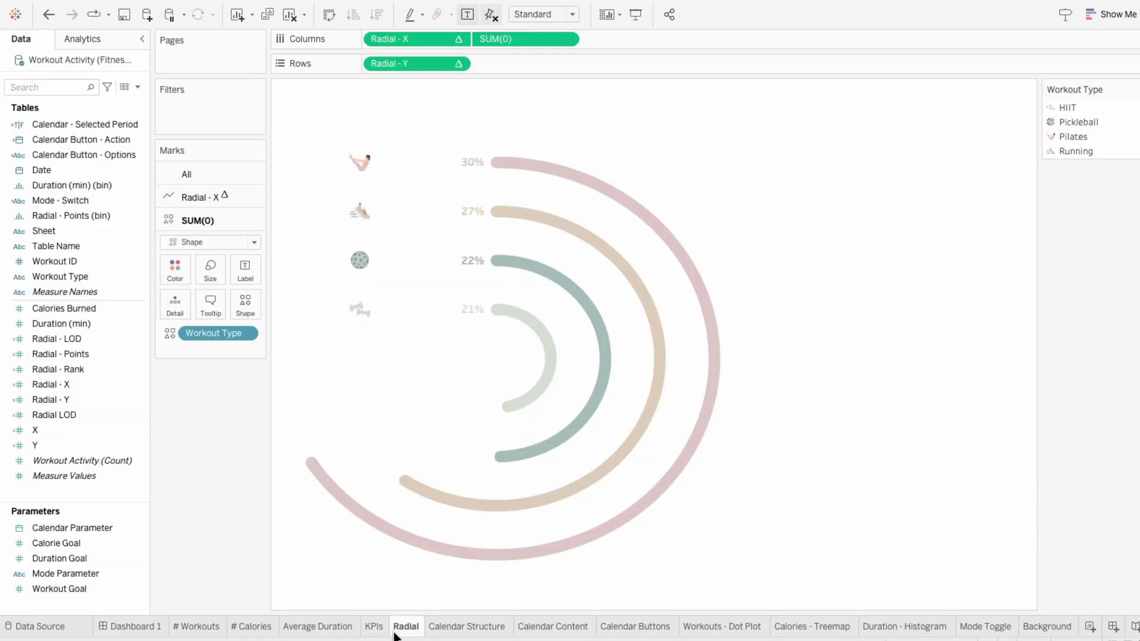
Step: Put Mode - Switch on Color for the Radial - X arc marks
left_click(205, 197)
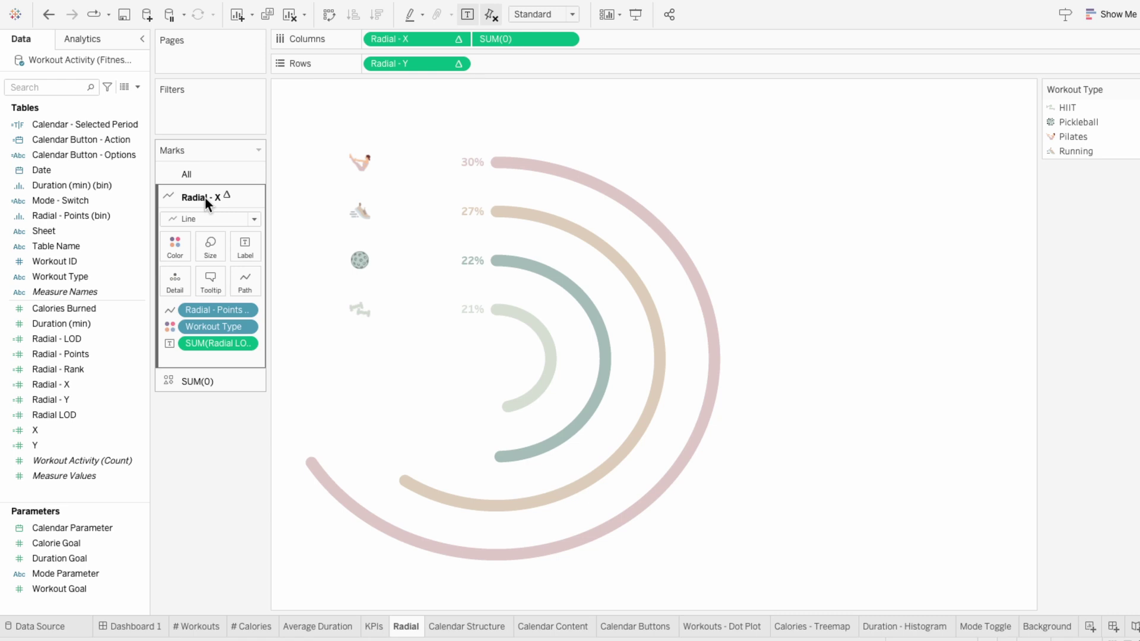
left_click_drag(112, 200, 221, 333)
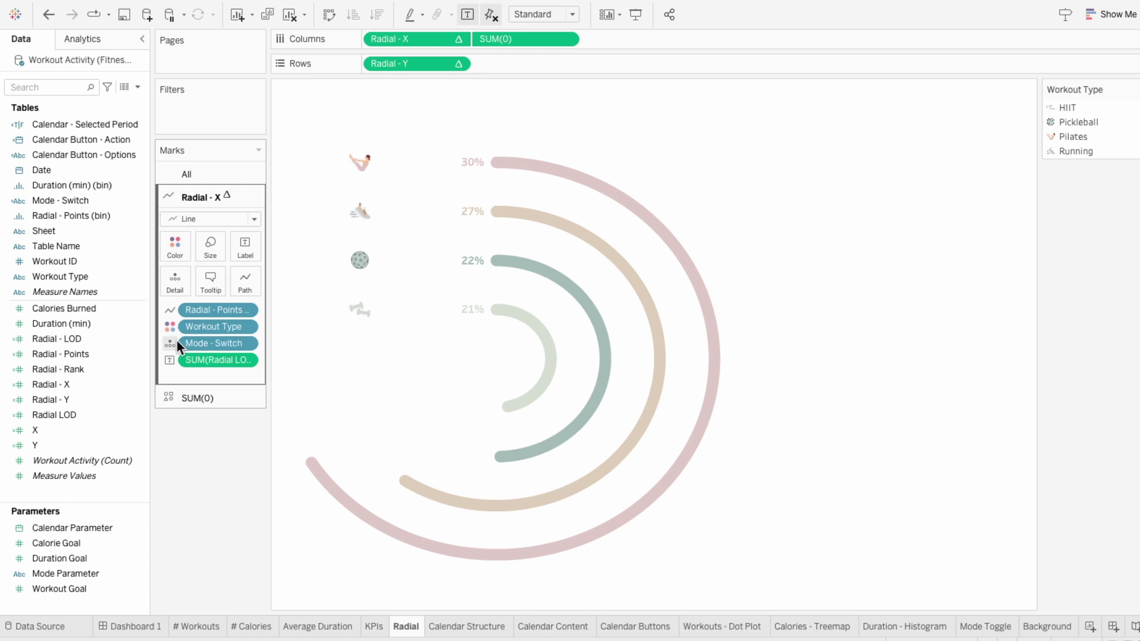
left_click(174, 345)
left_click(184, 359)
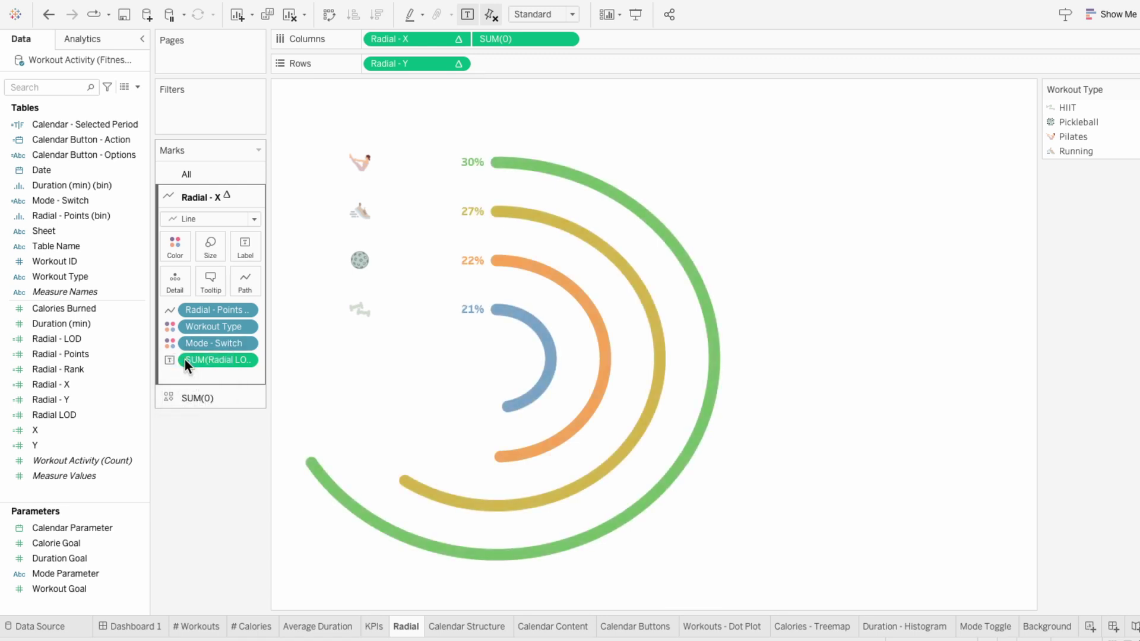
Step: Give the Dark items, such as HIIT, Dark, brighter arc colours
left_click(180, 240)
left_click(231, 293)
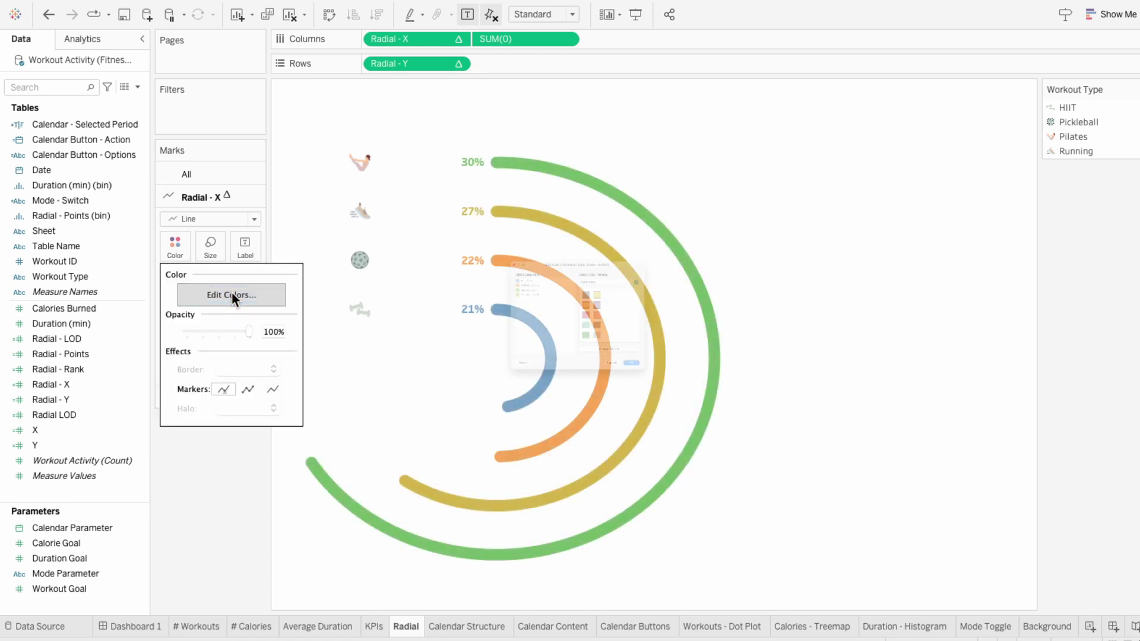
double_click(392, 209)
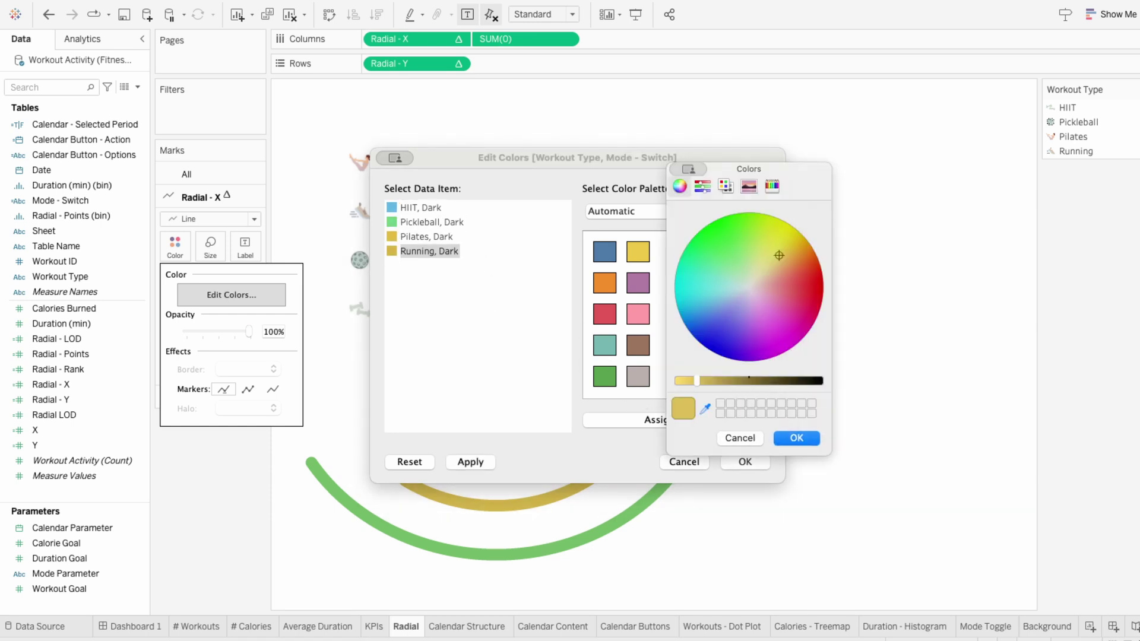
left_click(745, 463)
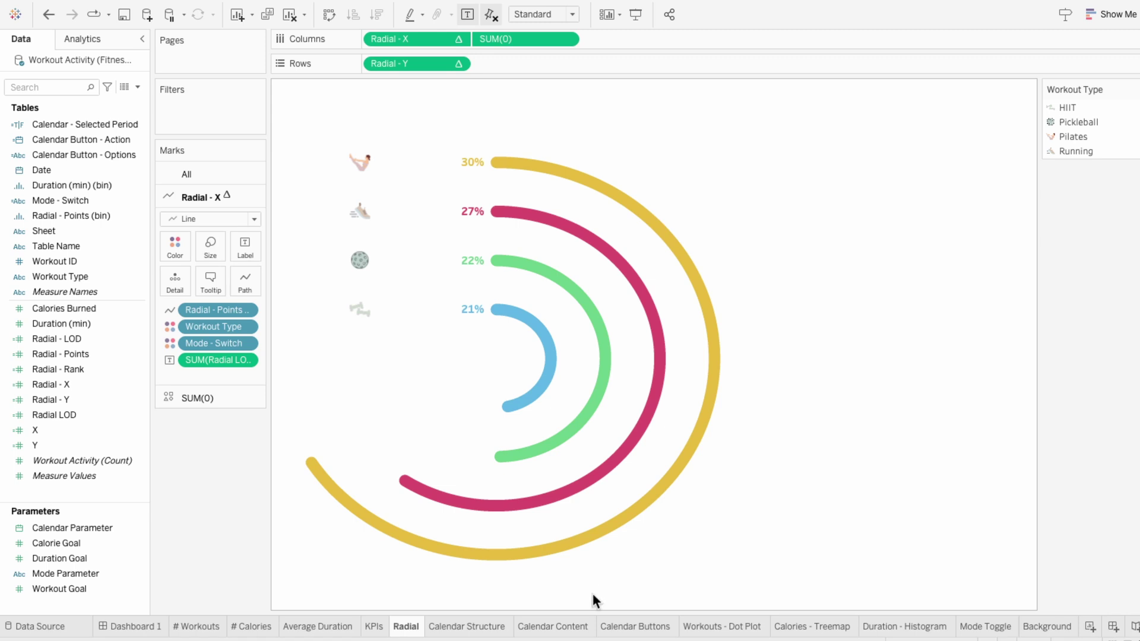
left_click(574, 631)
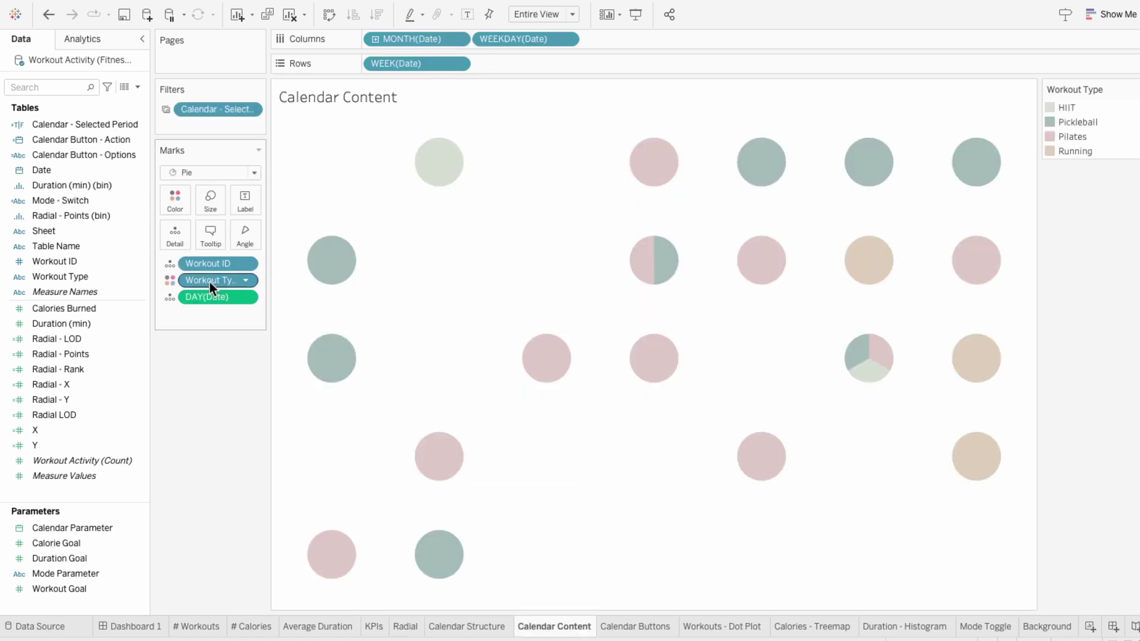
Step: Colour the Calendar Content pies by Mode - Switch, comparing against the Radial sheet
left_click_drag(111, 203, 180, 288)
left_click(170, 298)
left_click(185, 316)
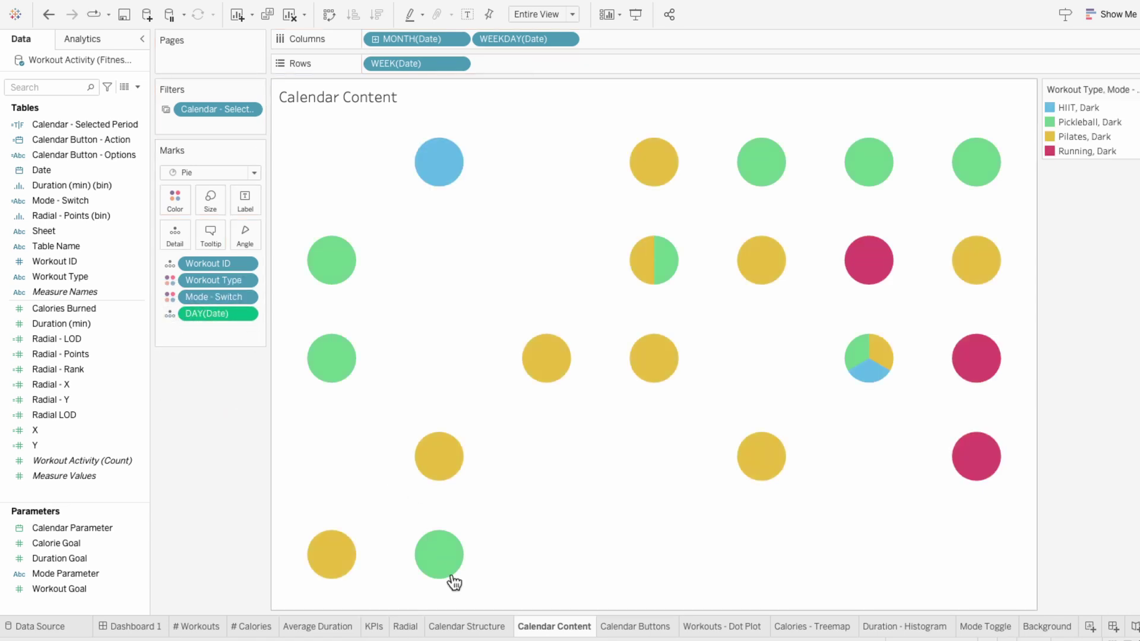
left_click(408, 627)
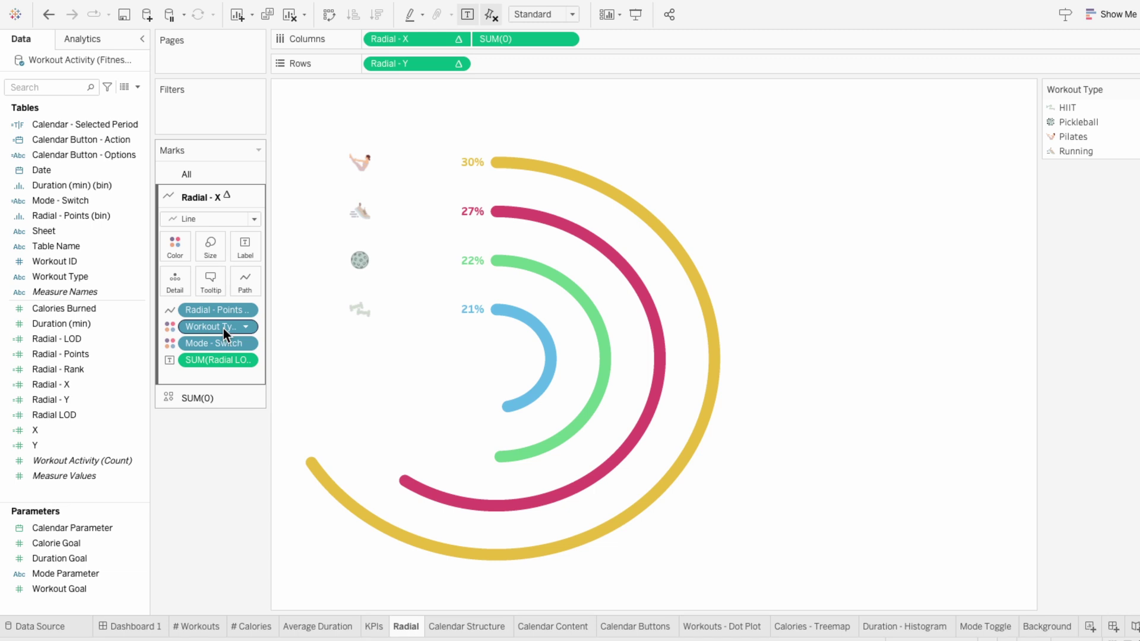
left_click(566, 632)
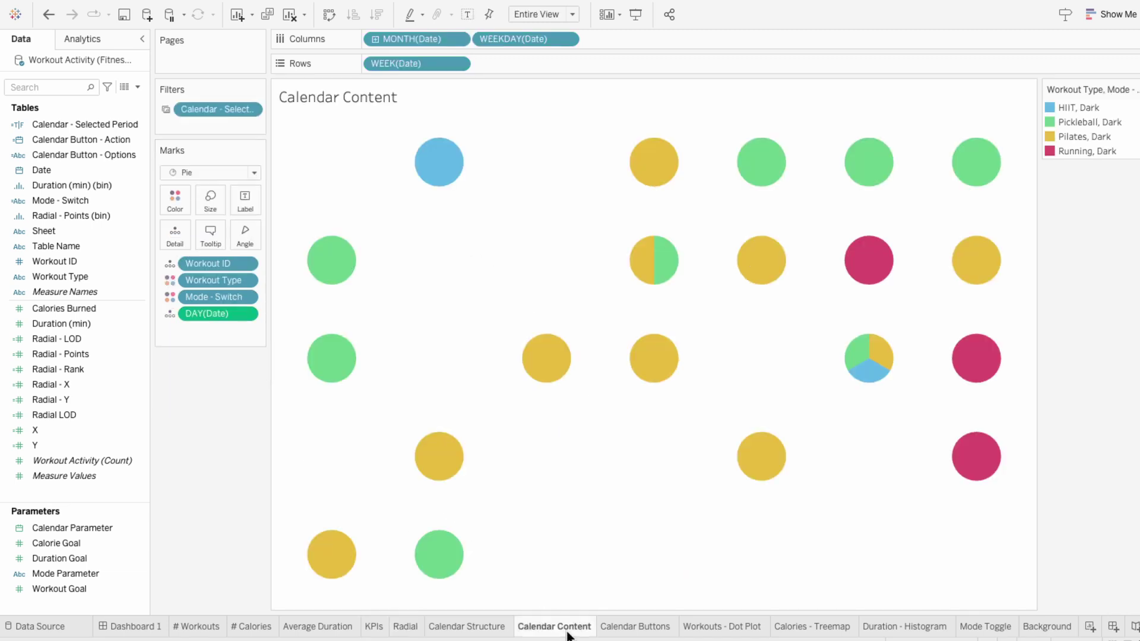
Step: Add Mode - Switch as colour on the Dot Plot and Treemap sheets, then view Dashboard 1
left_click(733, 630)
left_click_drag(55, 261, 179, 295)
left_click(812, 627)
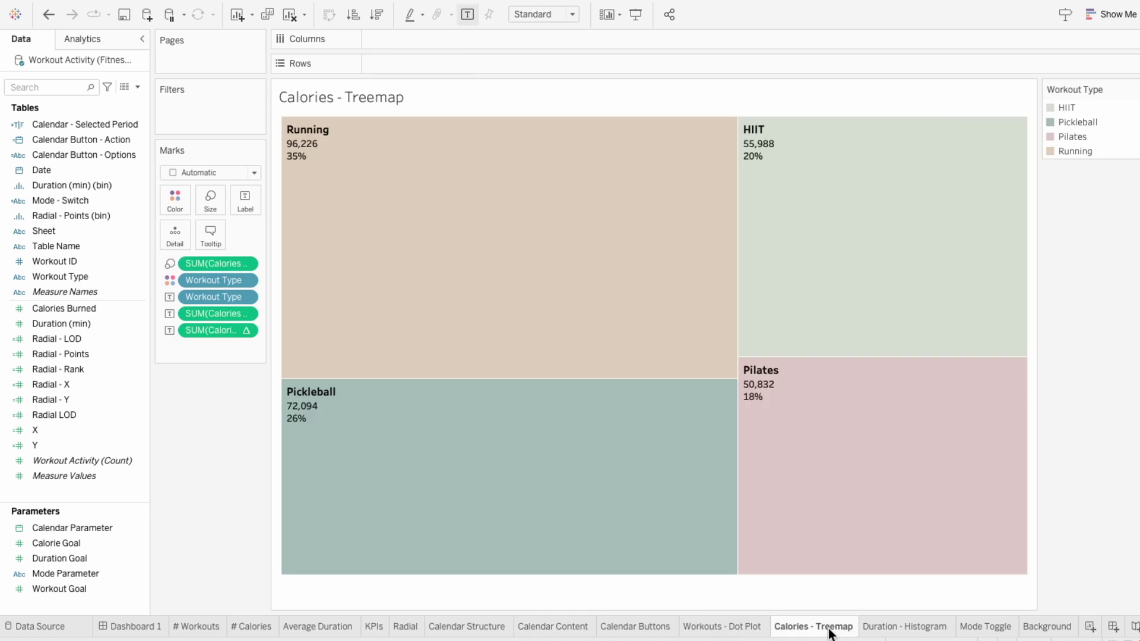
left_click_drag(90, 205, 178, 291)
left_click(171, 297)
left_click(181, 312)
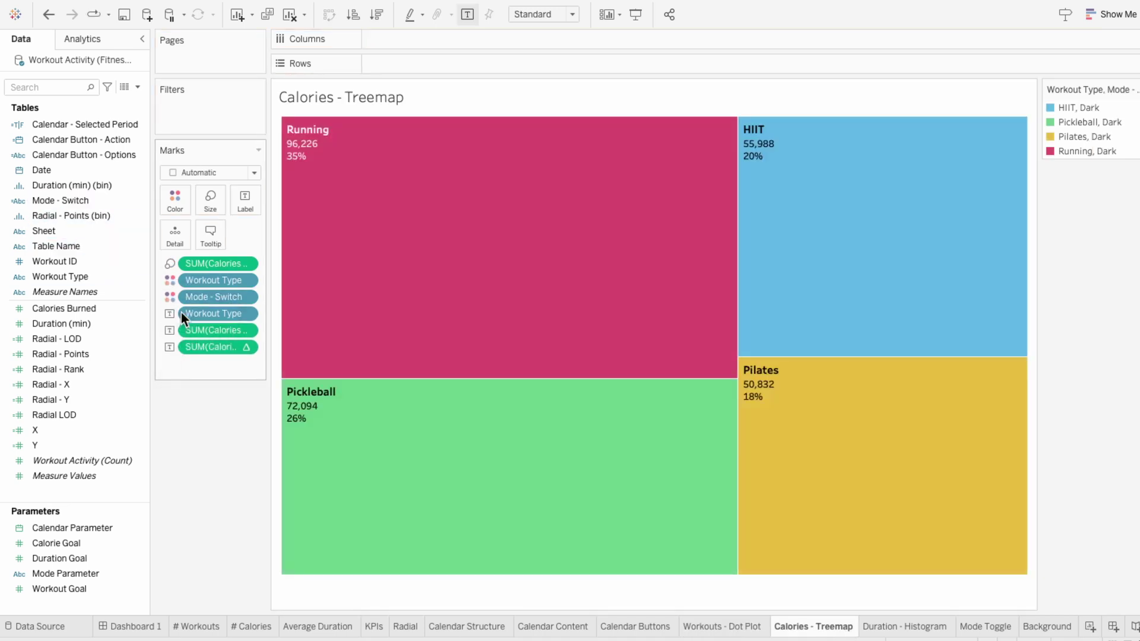
left_click(131, 627)
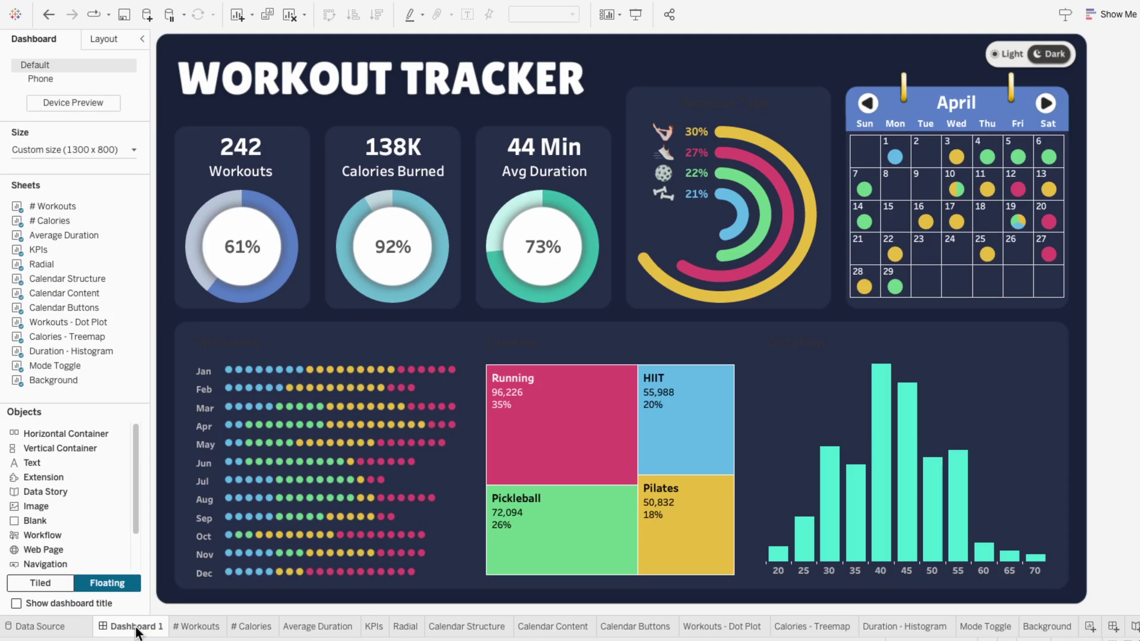
Step: Switch the dashboard to Light mode and open the Radial sheet's Edit Colors dialog
left_click(1002, 59)
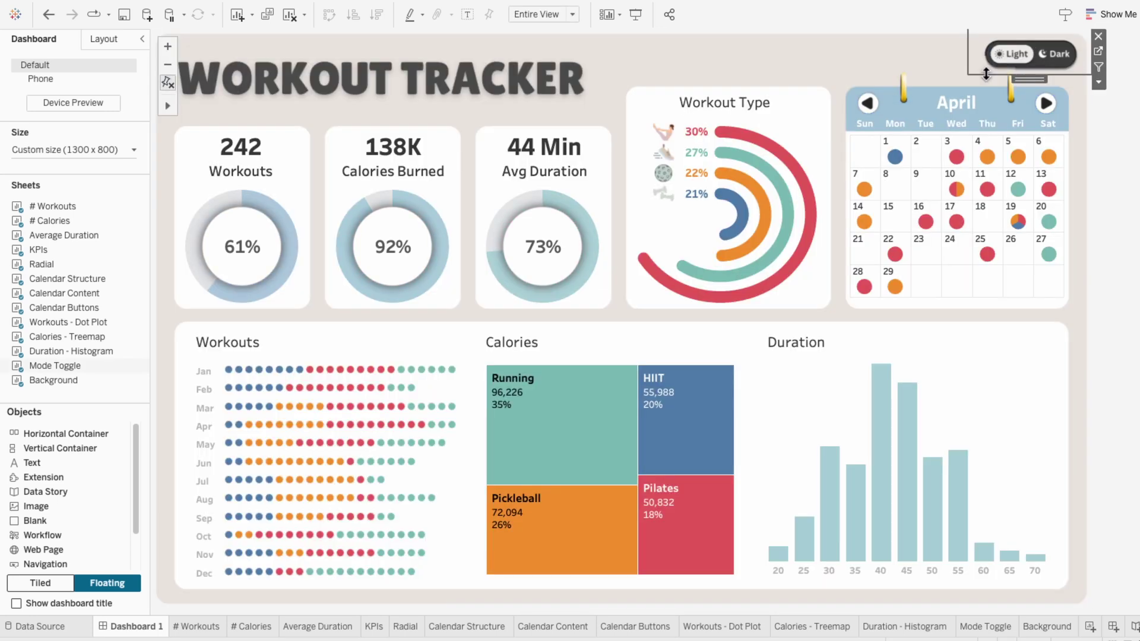
left_click(405, 627)
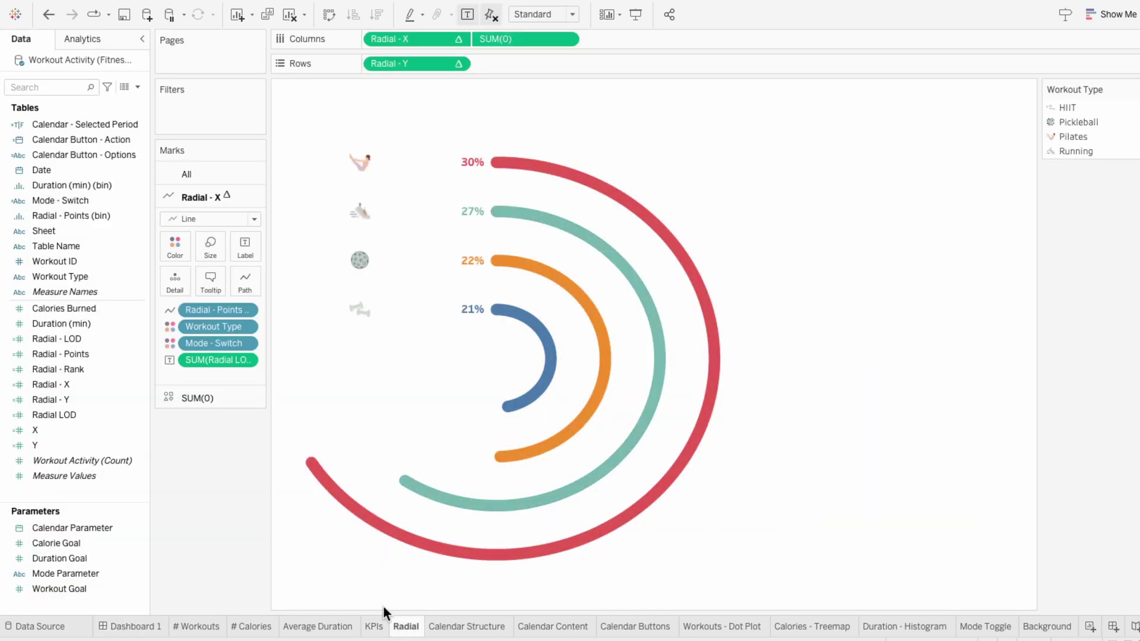
left_click(172, 247)
left_click(209, 284)
Step: Give the HIIT, Pickleball, Pilates and Running Light items muted colours, then return to the dashboard
double_click(394, 205)
double_click(394, 222)
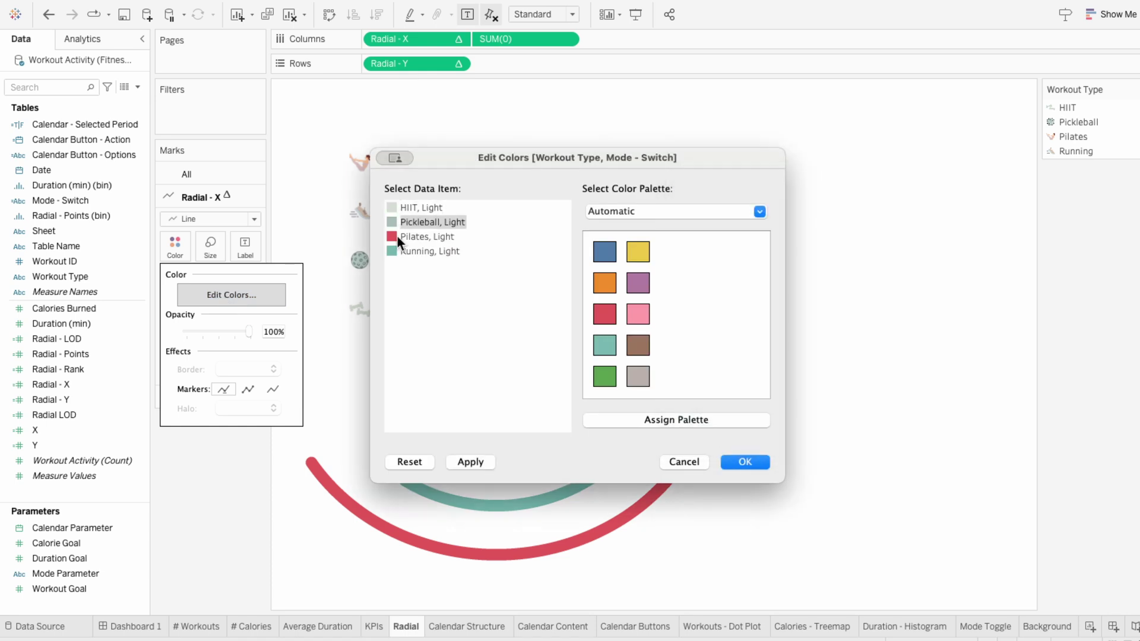
double_click(394, 237)
double_click(395, 251)
left_click(740, 437)
left_click(751, 462)
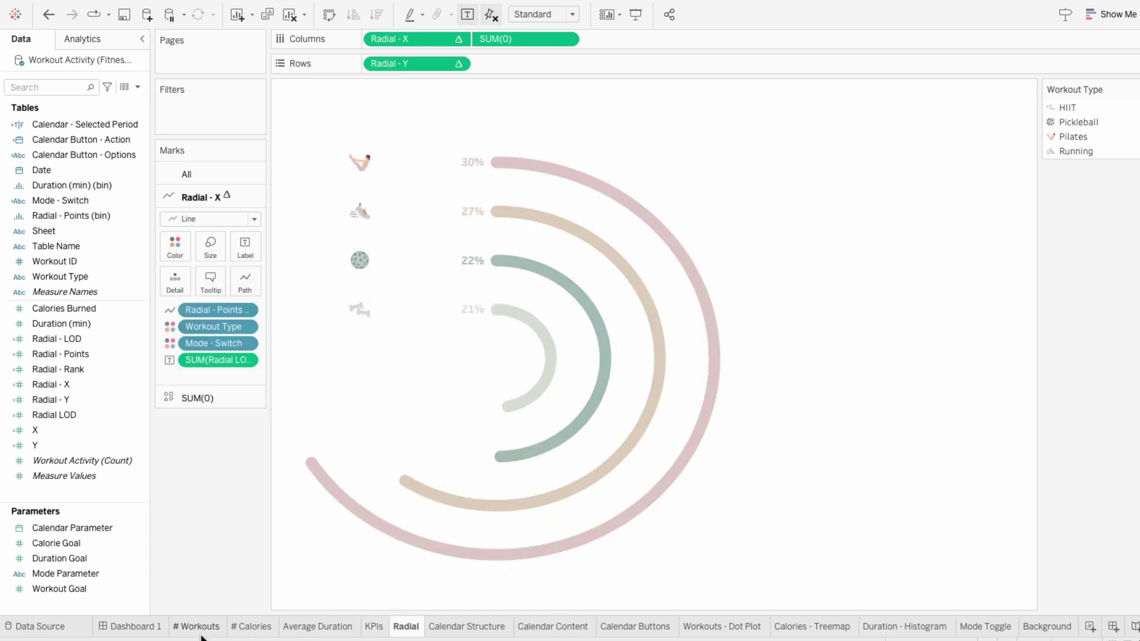
left_click(133, 627)
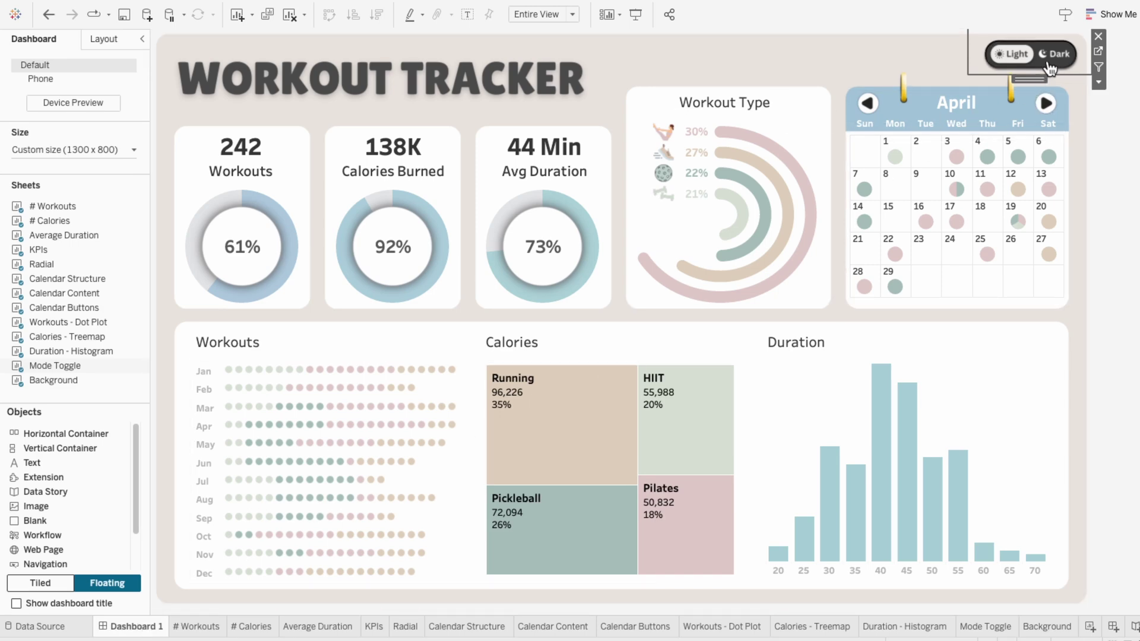
Step: Switch Dashboard 1 to Dark, check the Duration, Calories and Workout Type titles, then open Radial
left_click(1048, 64)
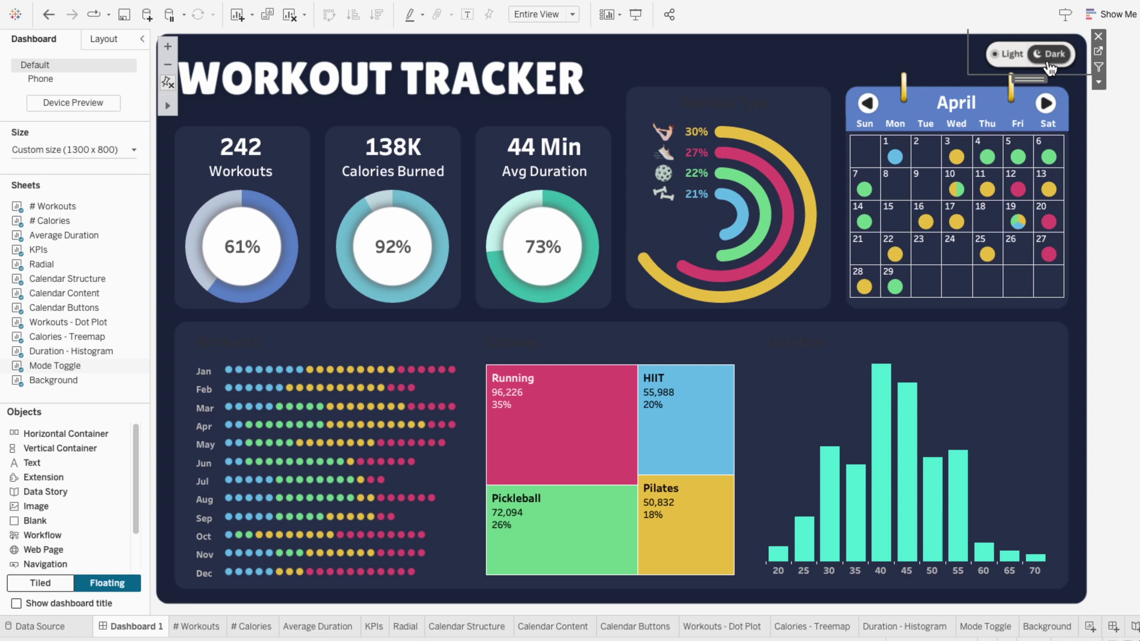
left_click(806, 347)
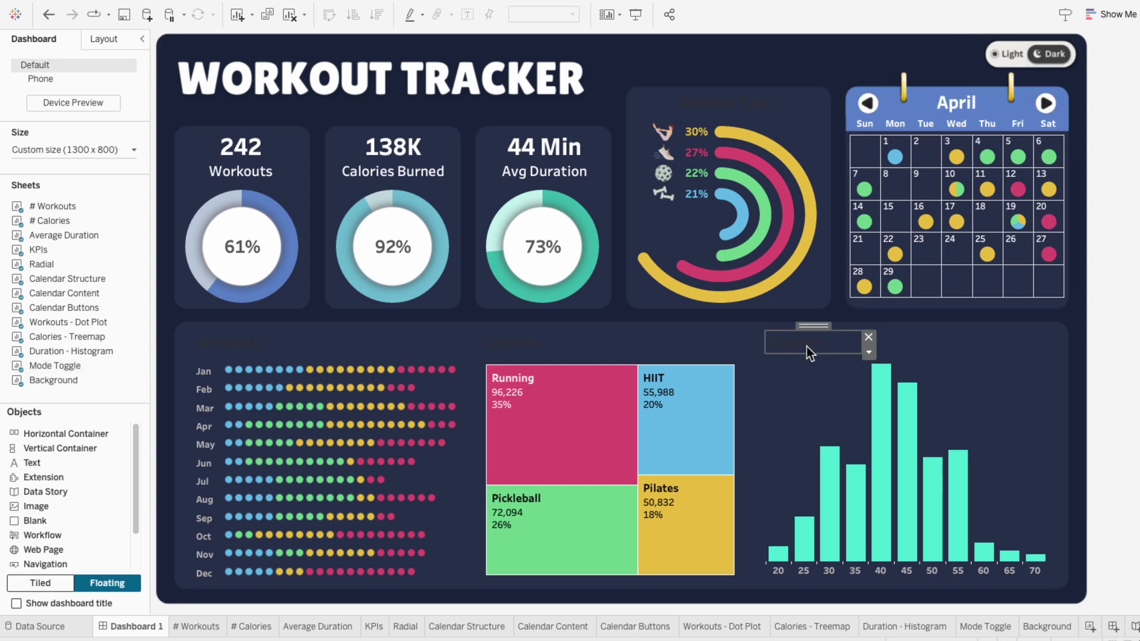
left_click(539, 343)
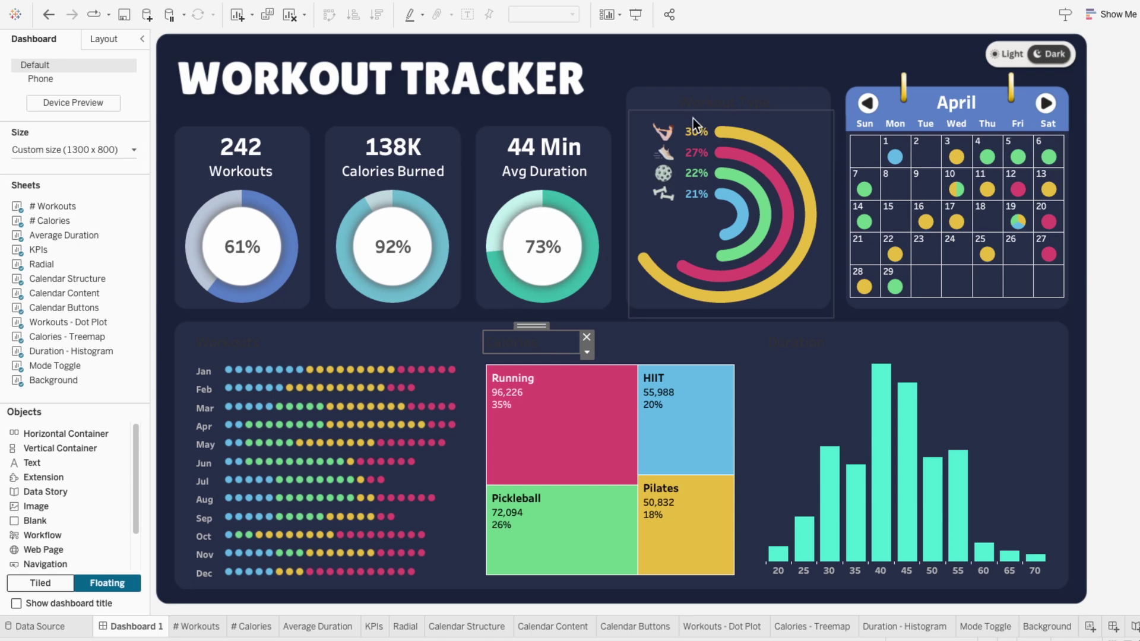
left_click(714, 102)
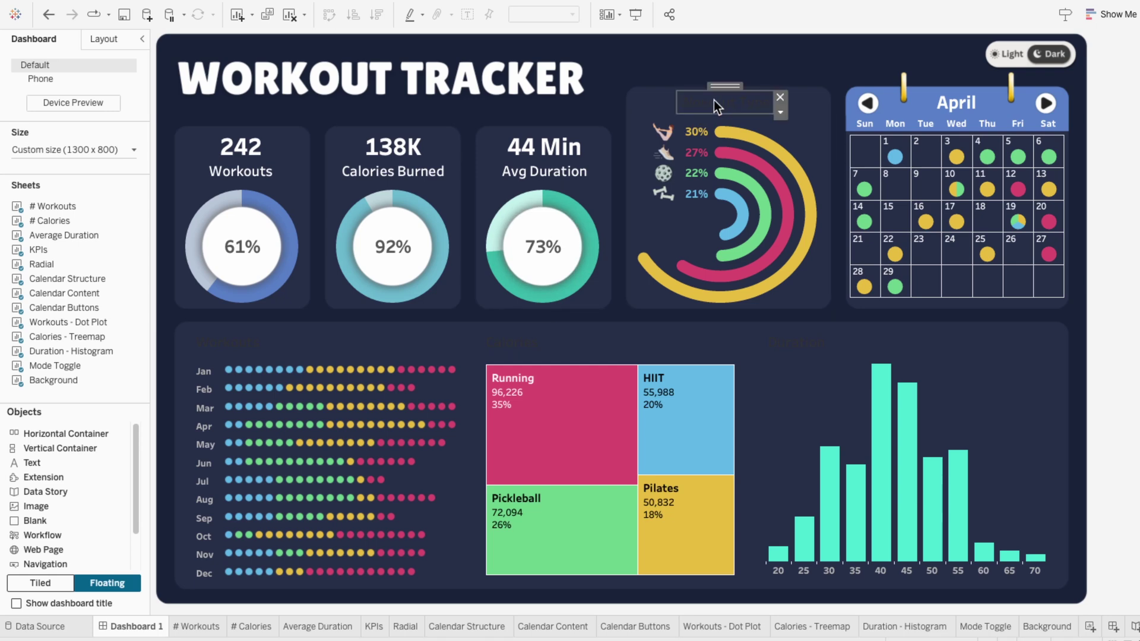
left_click(406, 627)
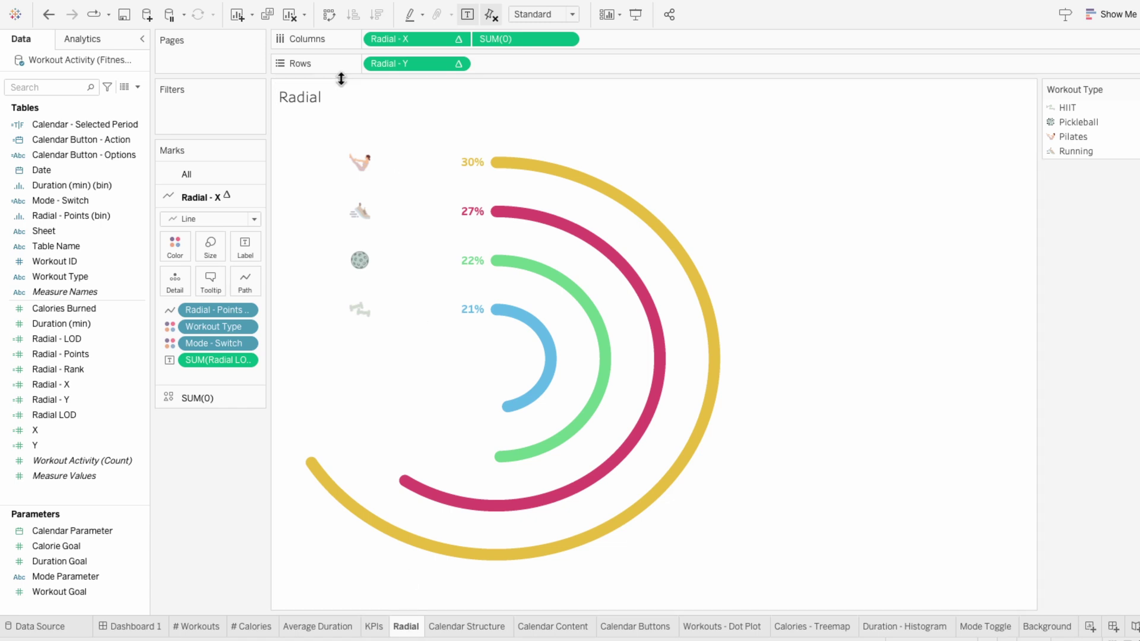
Step: Create Radial Title - Light: IF [Mode - Switch] = "Light" THEN "Workout Type" ELSE "" END
left_click(137, 88)
left_click(134, 102)
type("Ra")
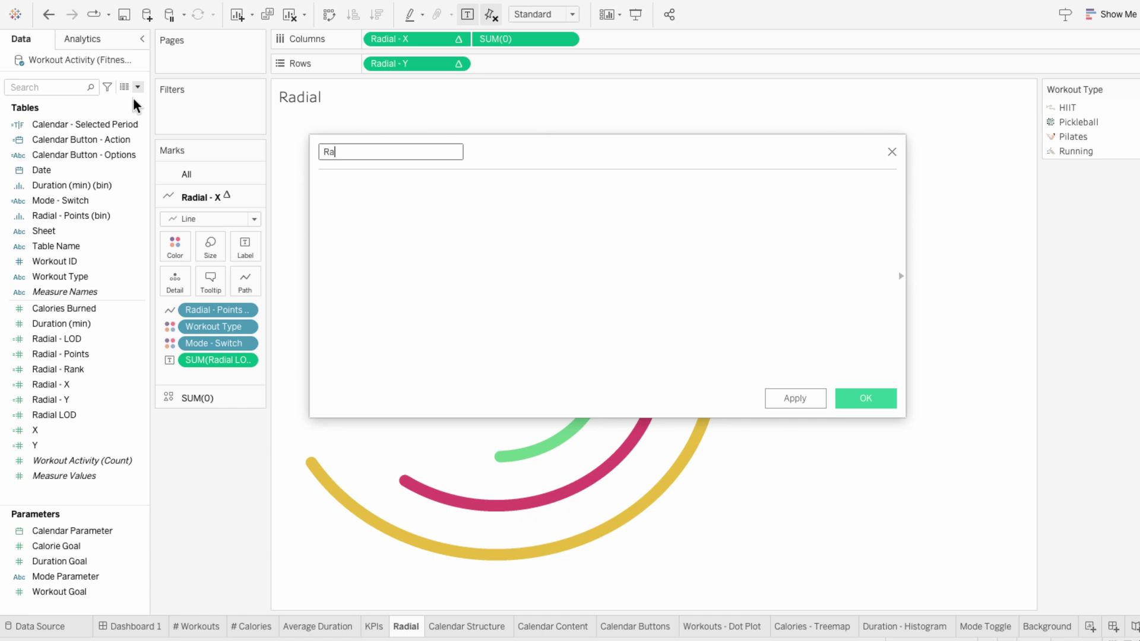
type("dial Title - Light")
key("Tab")
type("IF [Mode - Switch] = \"Light\" THEN \"Workout Type\"")
key("Return")
type("ELSE \"\"")
key("Return")
type("END")
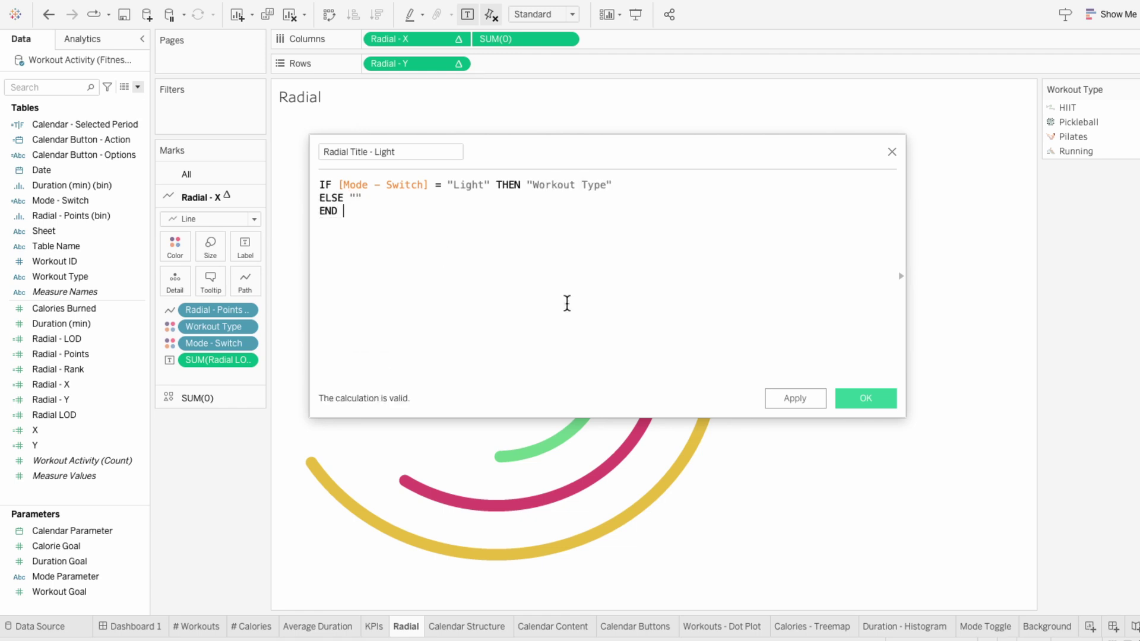
left_click(856, 403)
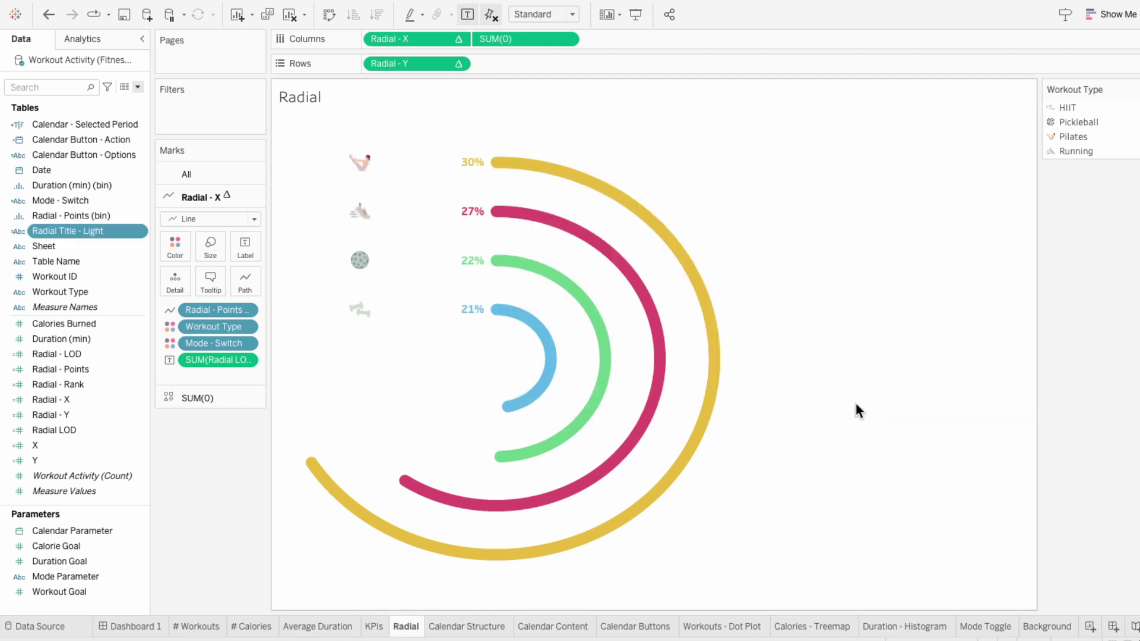
Step: Duplicate it as Radial Title - Dark testing "Dark", and add both fields to Marks Detail
right_click(99, 230)
left_click(125, 322)
right_click(105, 250)
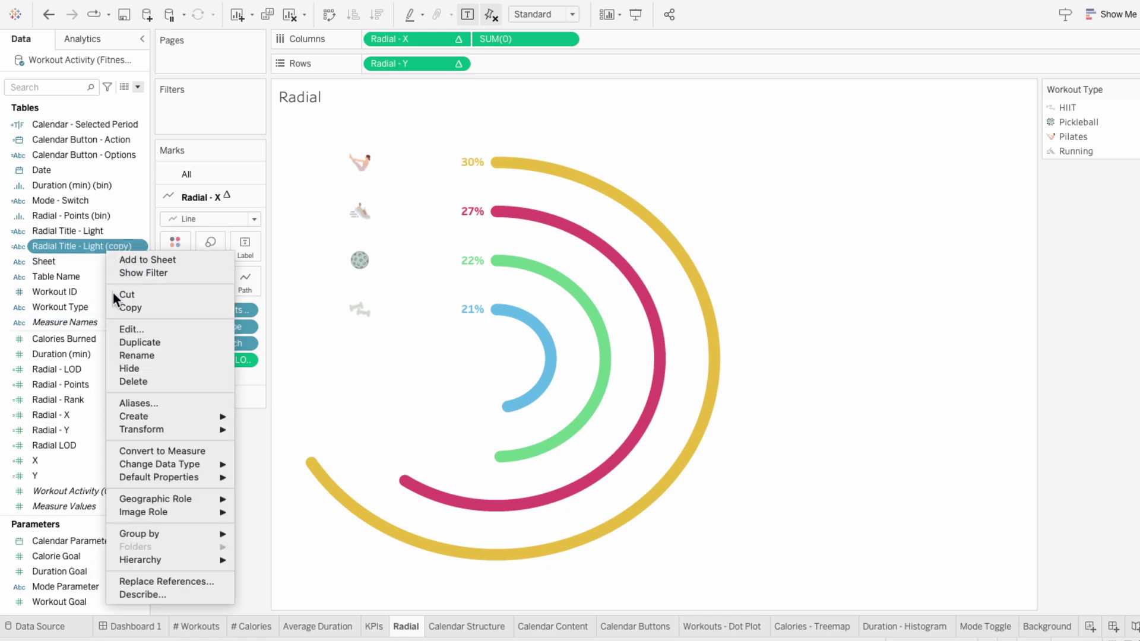
left_click(122, 328)
left_click_drag(374, 153, 479, 148)
type("Dark")
double_click(473, 185)
type("Dark")
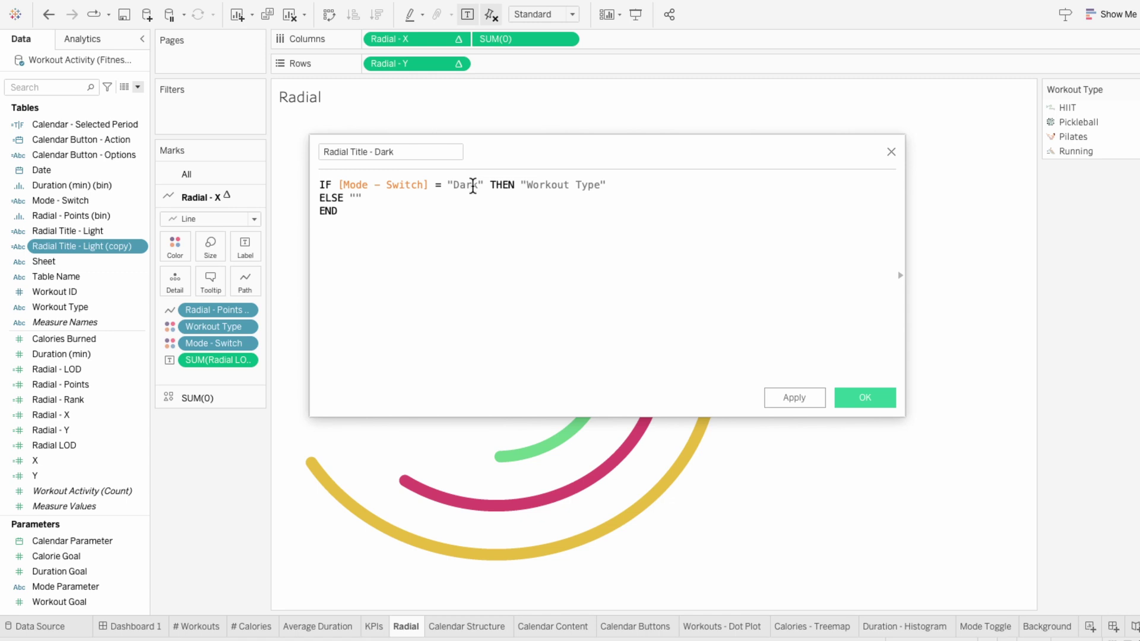
key("Return")
left_click_drag(96, 233, 212, 377)
left_click_drag(89, 246, 202, 393)
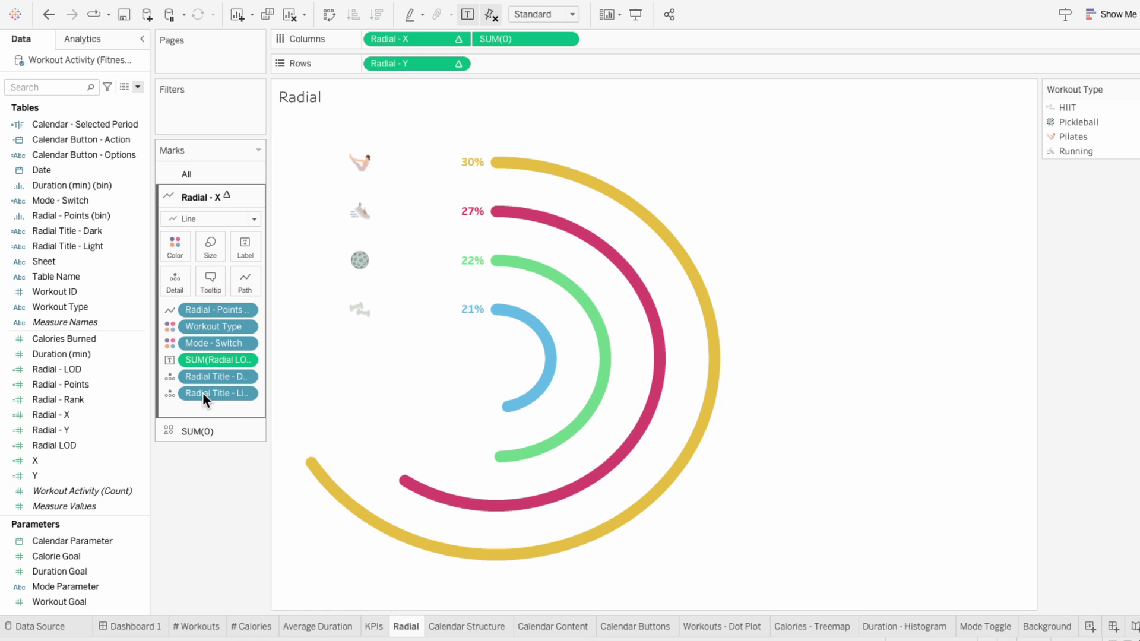
Step: Replace the Radial title's sheet-name placeholder with the Radial Title - Light and Radial Title - Dark fields
right_click(329, 105)
left_click(333, 110)
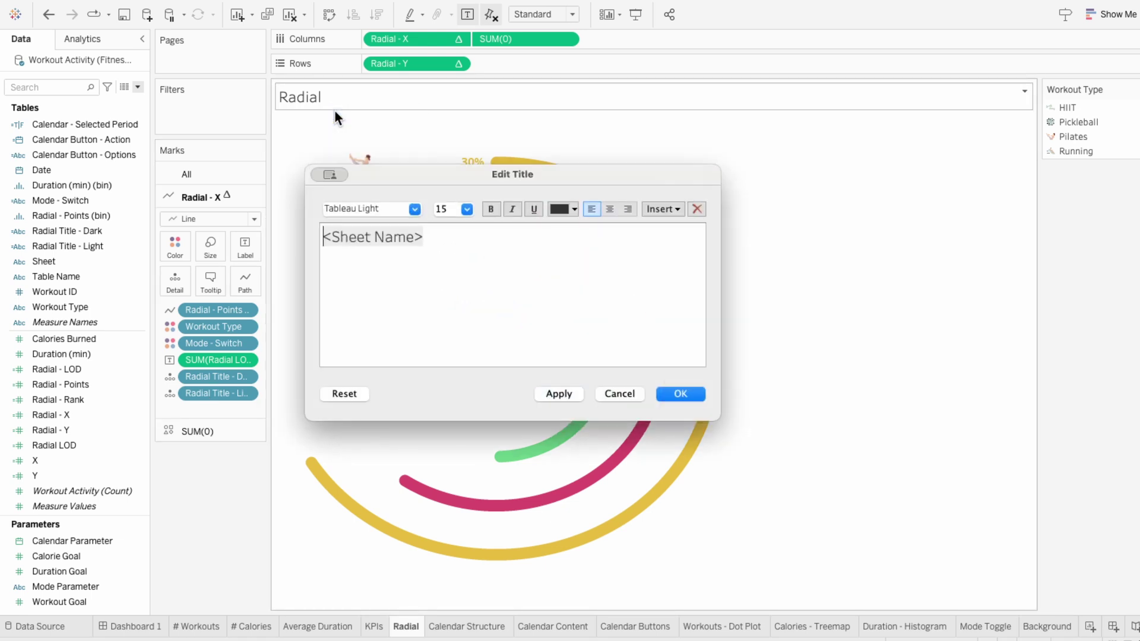
left_click_drag(443, 242, 298, 239)
key("BackSpace")
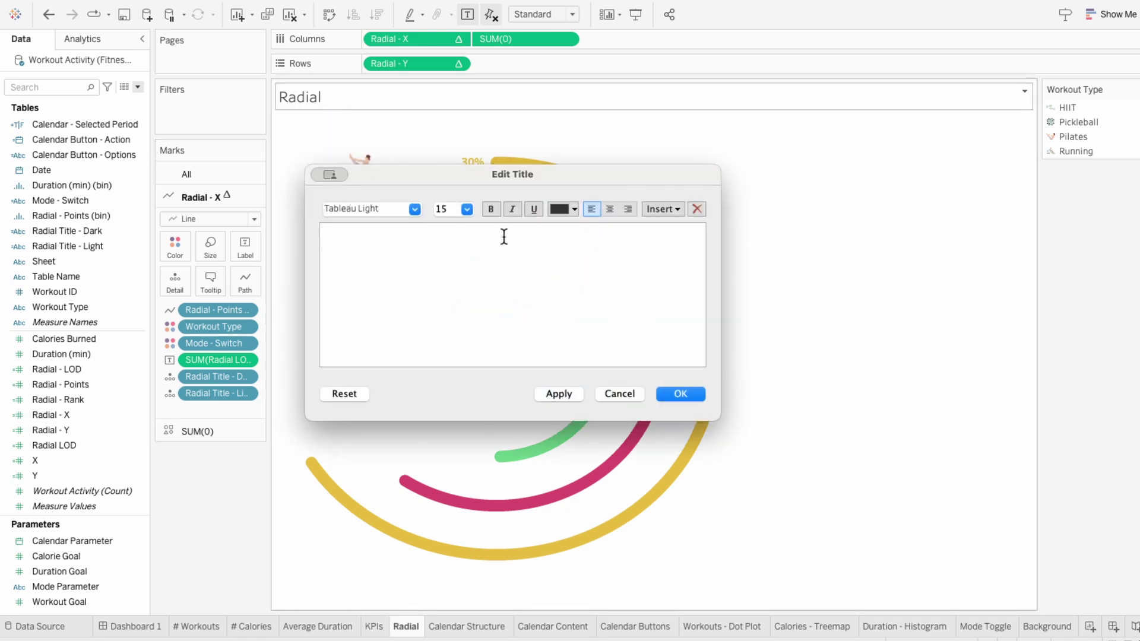
left_click(661, 209)
left_click(672, 535)
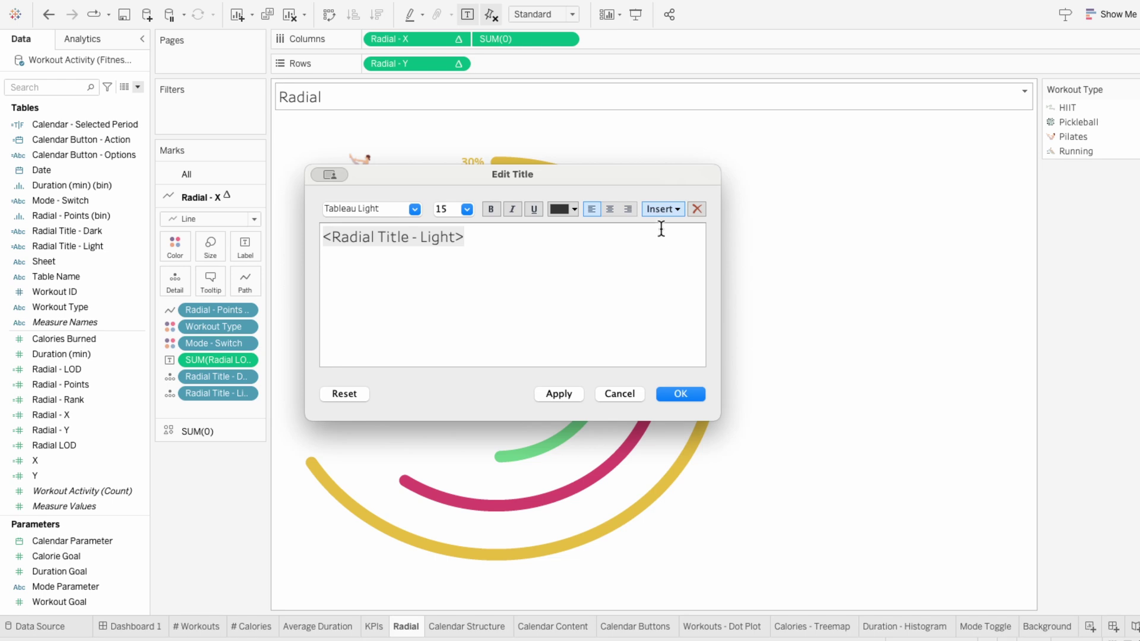
left_click(660, 209)
left_click(658, 529)
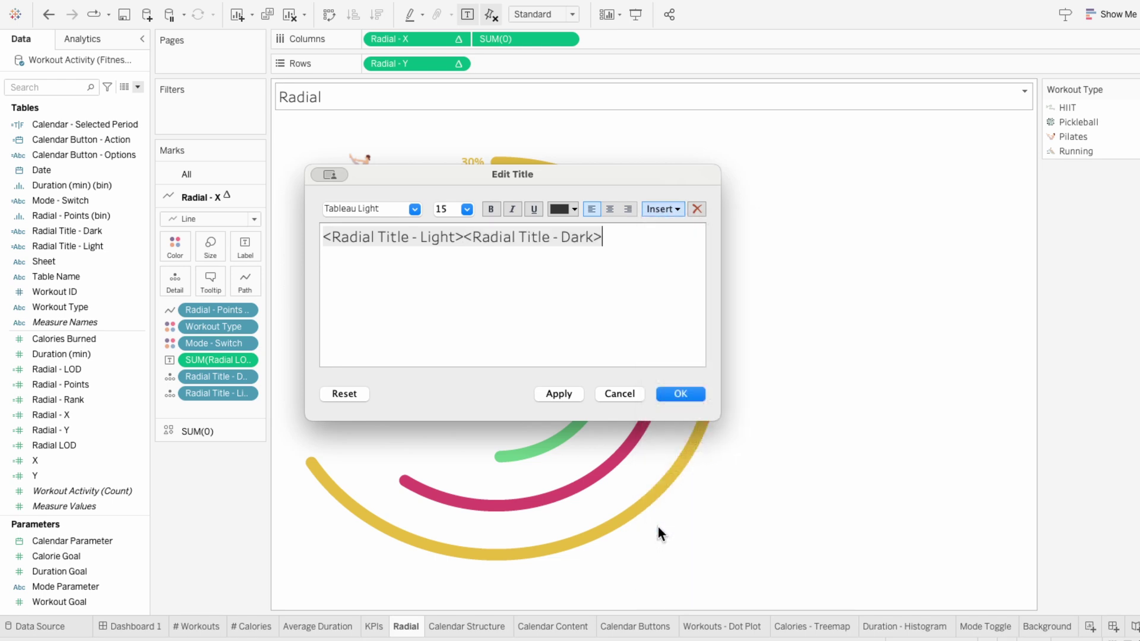
Step: Colour the Dark title field white and set the whole title to Tableau Regular
left_click_drag(468, 243, 307, 235)
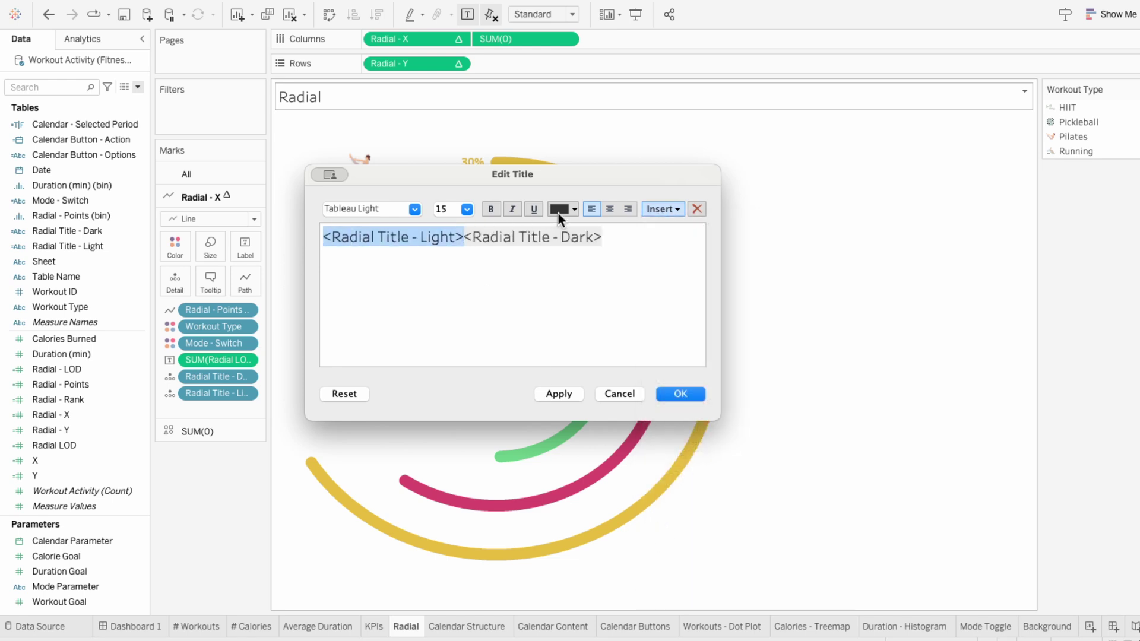
left_click_drag(463, 237, 606, 236)
left_click(570, 209)
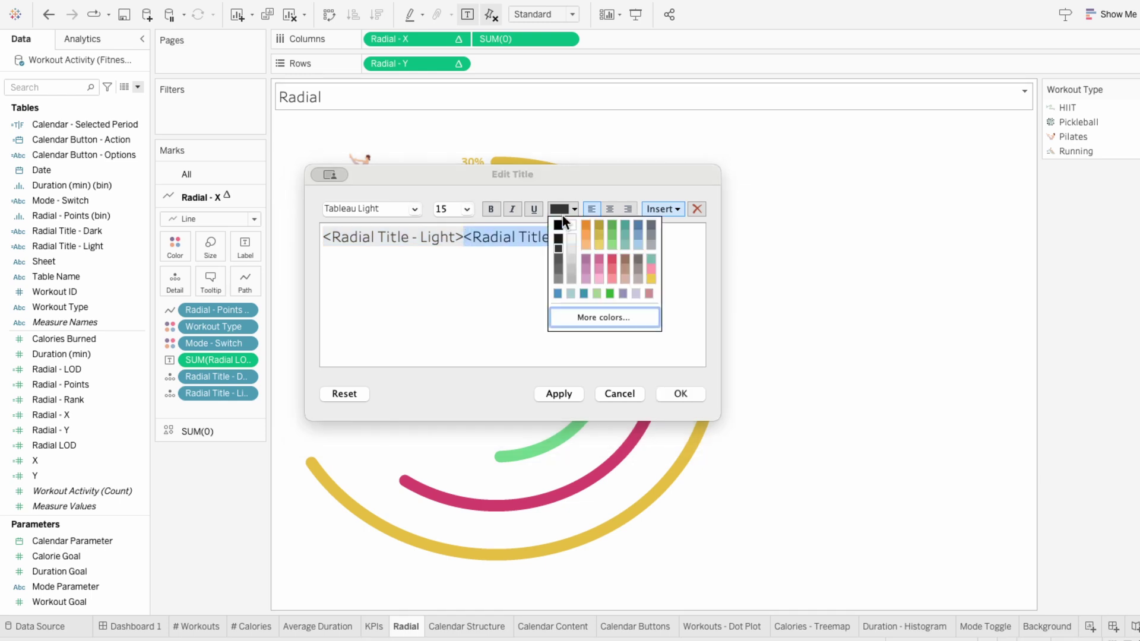
left_click(558, 228)
key("super+a")
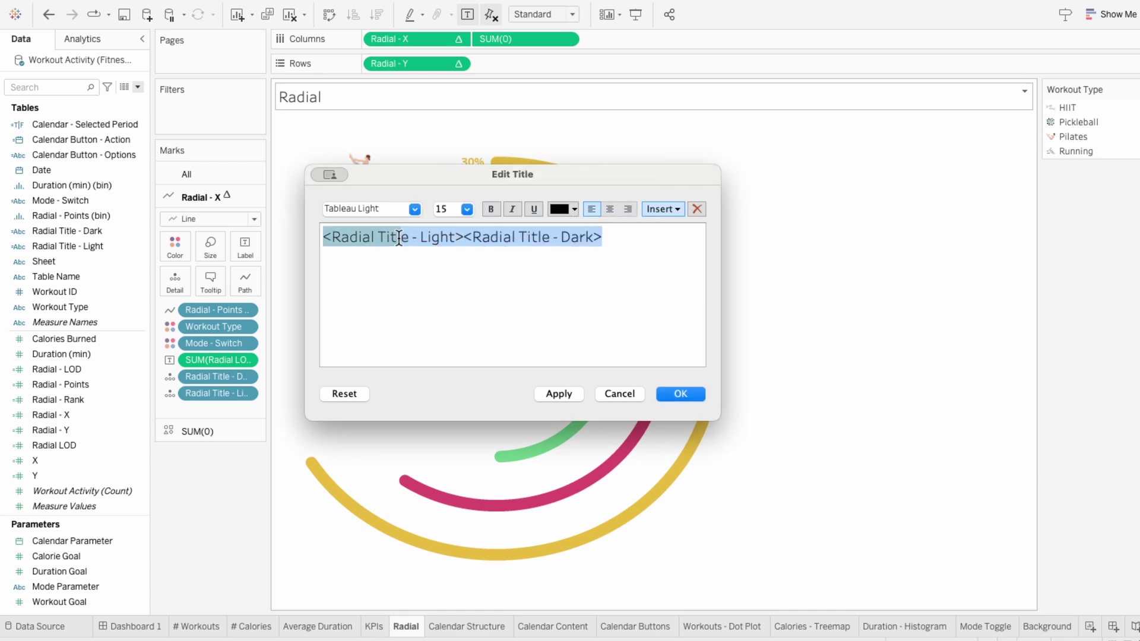
left_click(415, 209)
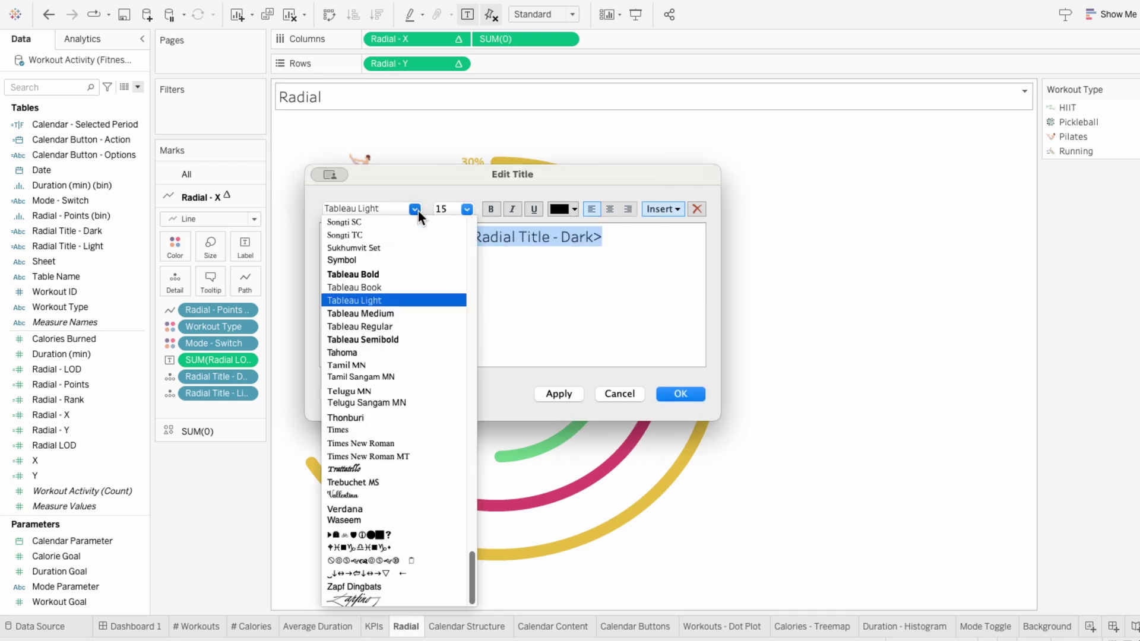
left_click(412, 326)
left_click(674, 394)
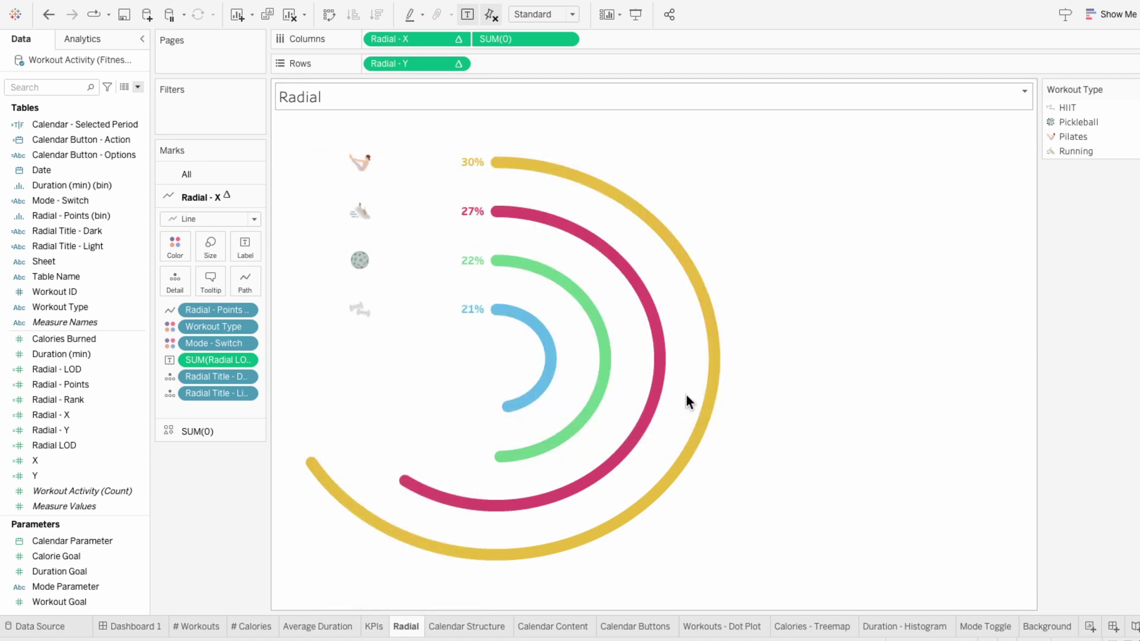
Step: On Dashboard 1, show the radial chart's title and nudge the zone upward
left_click(152, 628)
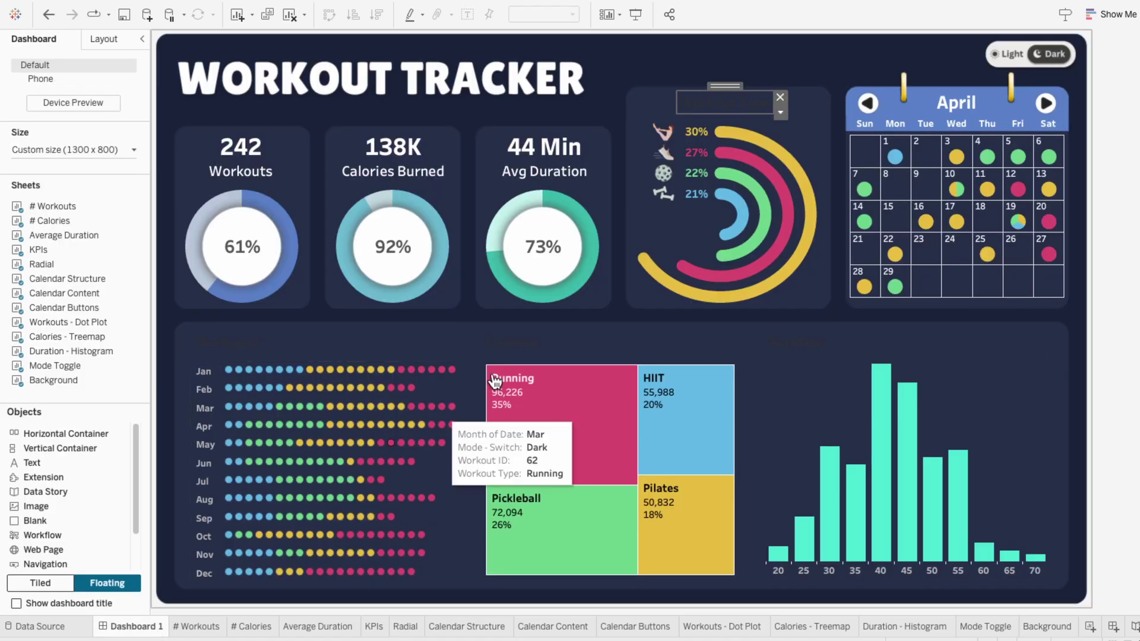
left_click(795, 130)
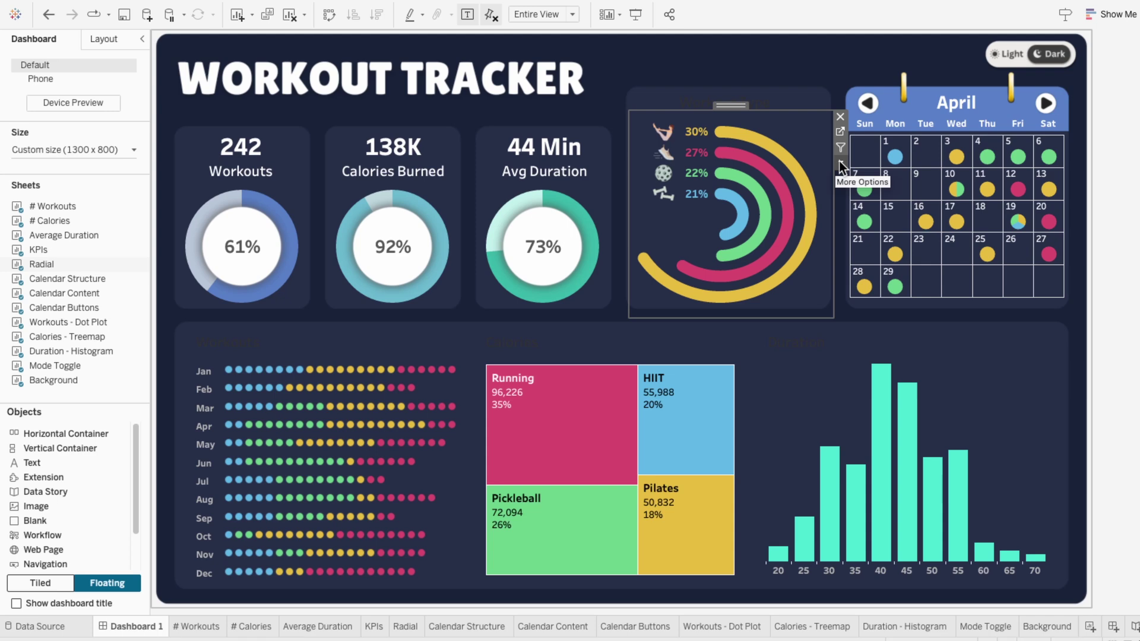
left_click(839, 162)
left_click(851, 225)
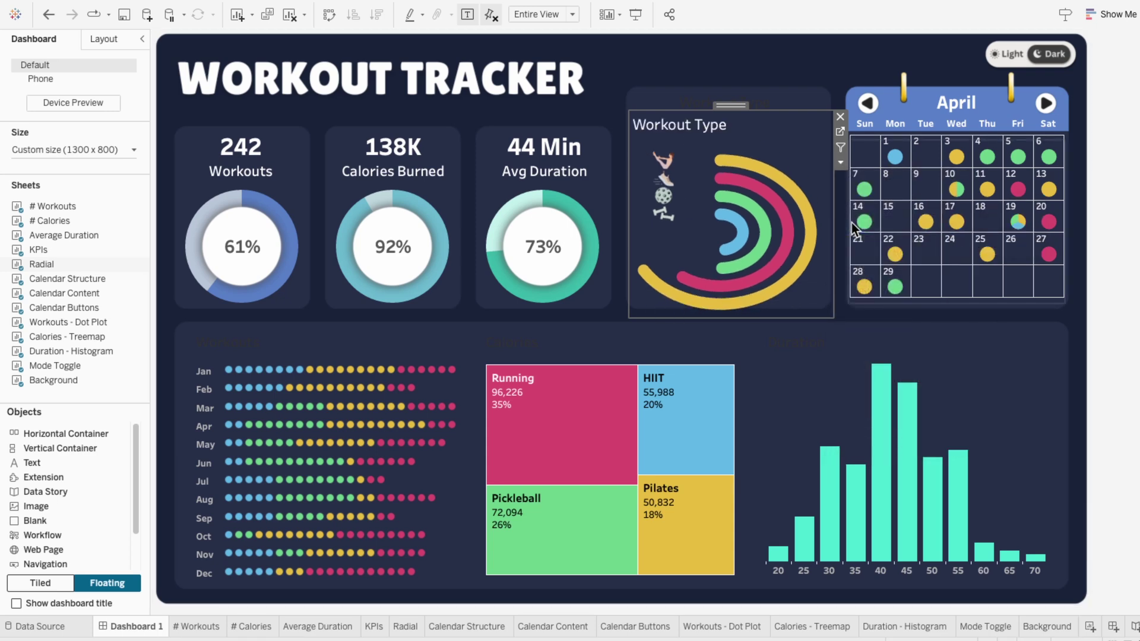
left_click_drag(765, 105, 766, 90)
right_click(755, 108)
left_click(761, 110)
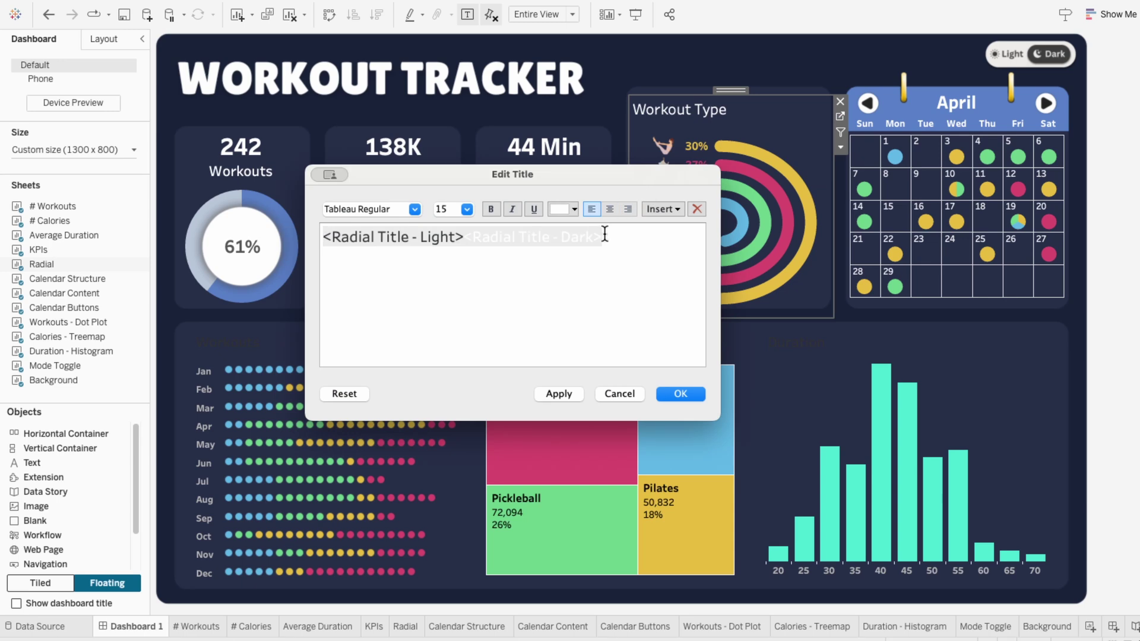
left_click(681, 394)
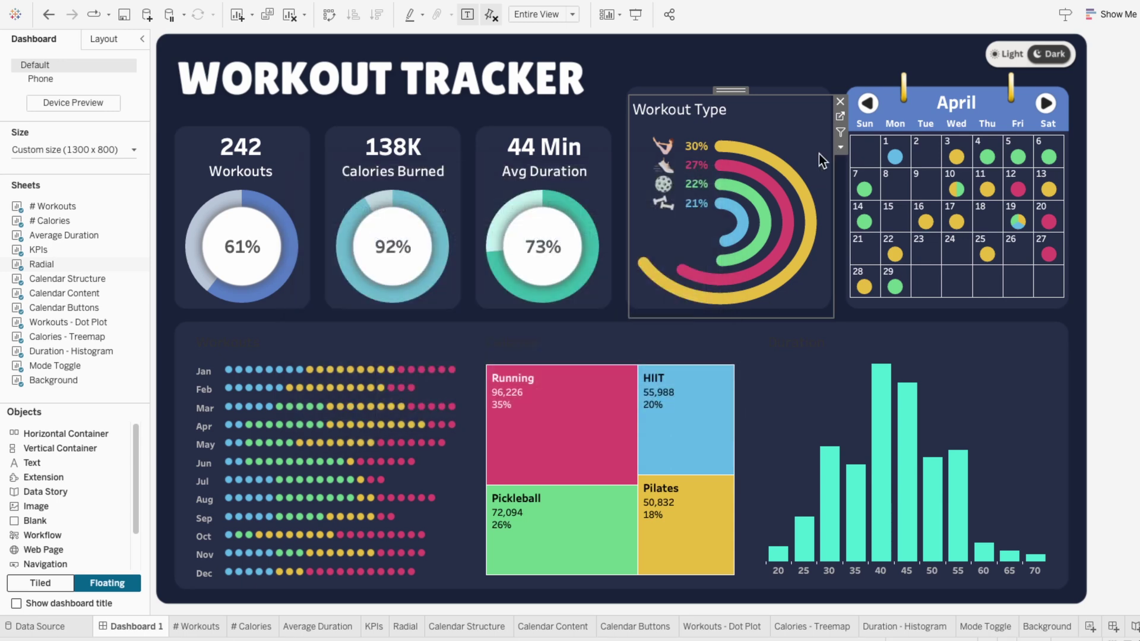
left_click_drag(735, 90, 735, 87)
Step: Switch the dashboard to Light mode and shrink the radial chart from its top edge
left_click(1008, 62)
left_click(1008, 62)
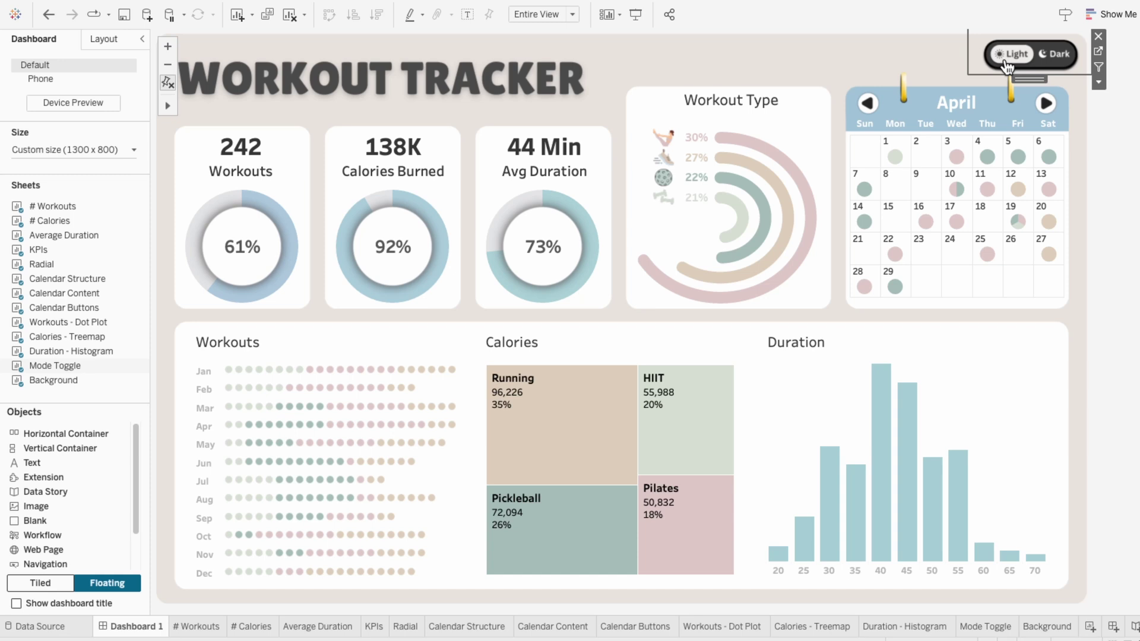
left_click(786, 123)
left_click_drag(781, 87, 780, 92)
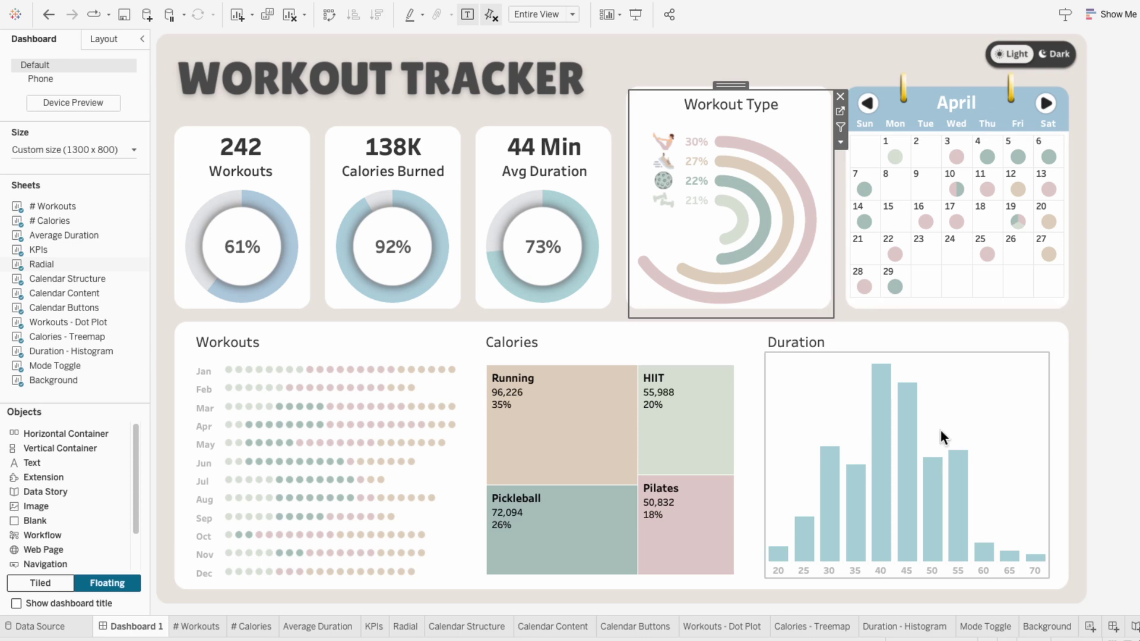
Step: Create a worksheet named Titles with Mode - Switch shown as a label
left_click(1091, 628)
double_click(1069, 628)
type("Titles")
key("Return")
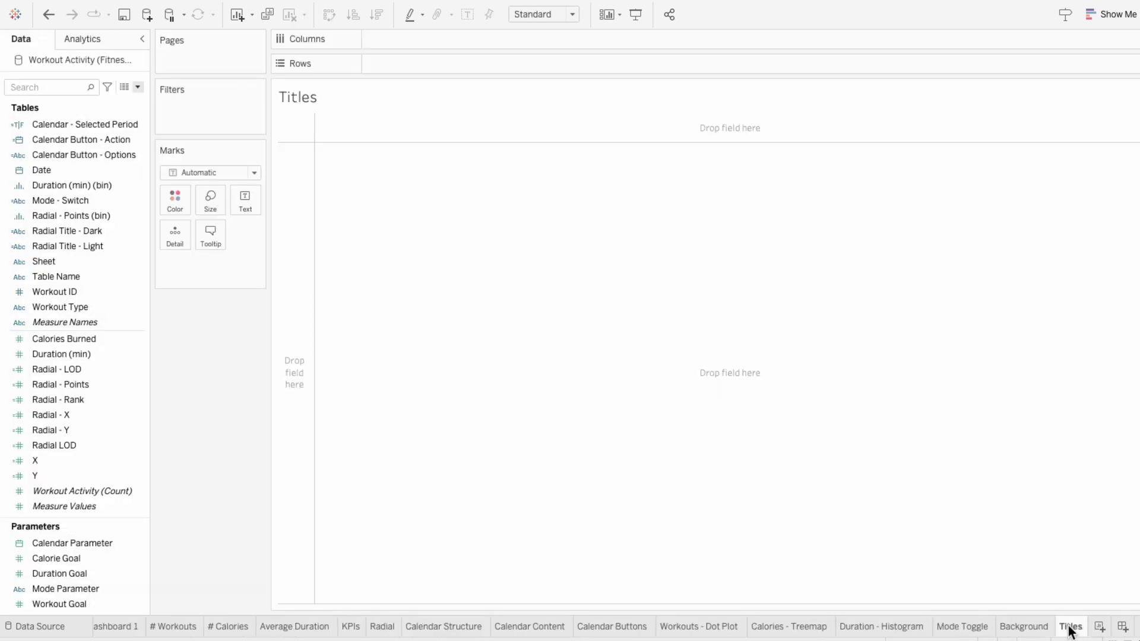
left_click_drag(72, 199, 206, 268)
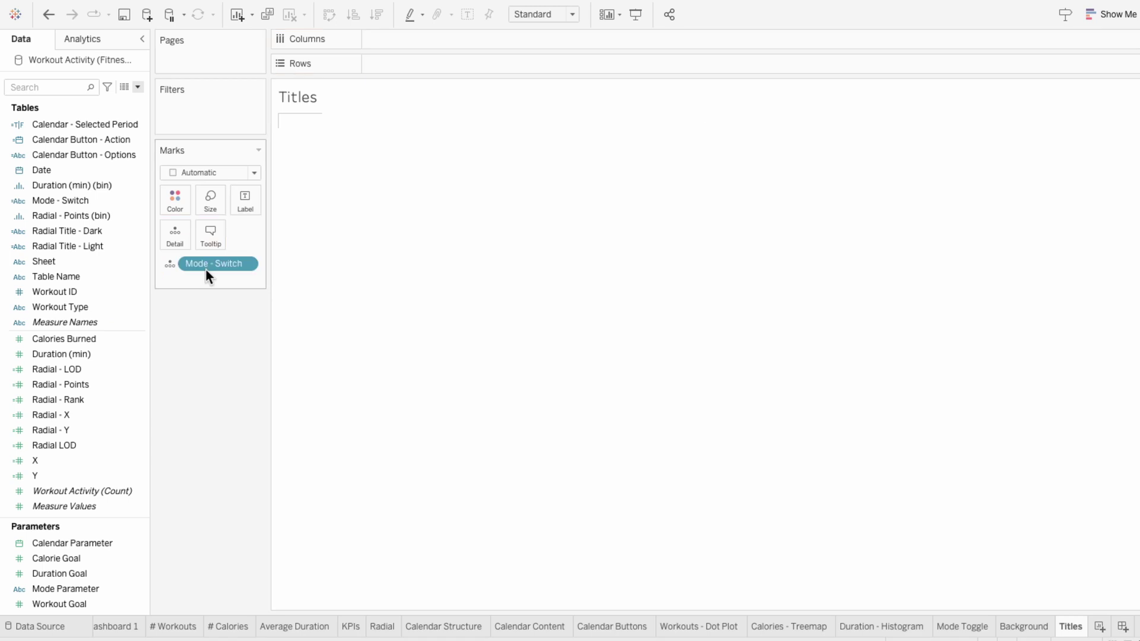
left_click(172, 264)
left_click(183, 294)
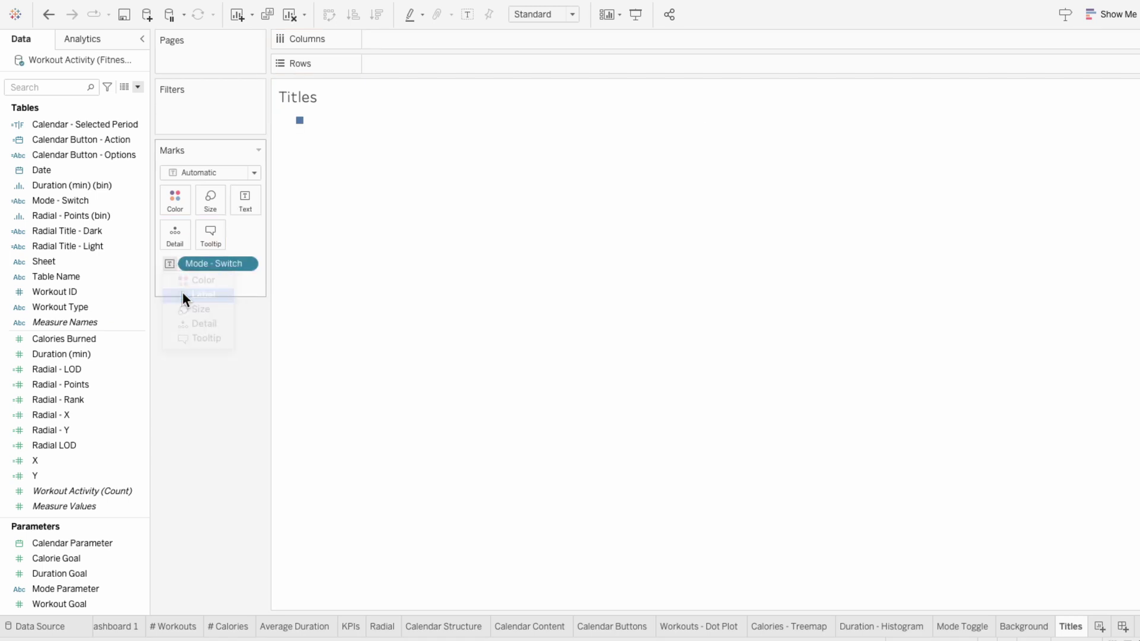
Step: Replace the label text with 'Workouts Calories Duration'
left_click(243, 202)
left_click(370, 234)
triple_click(454, 96)
key("BackSpace")
type("Workouts Calories Duration")
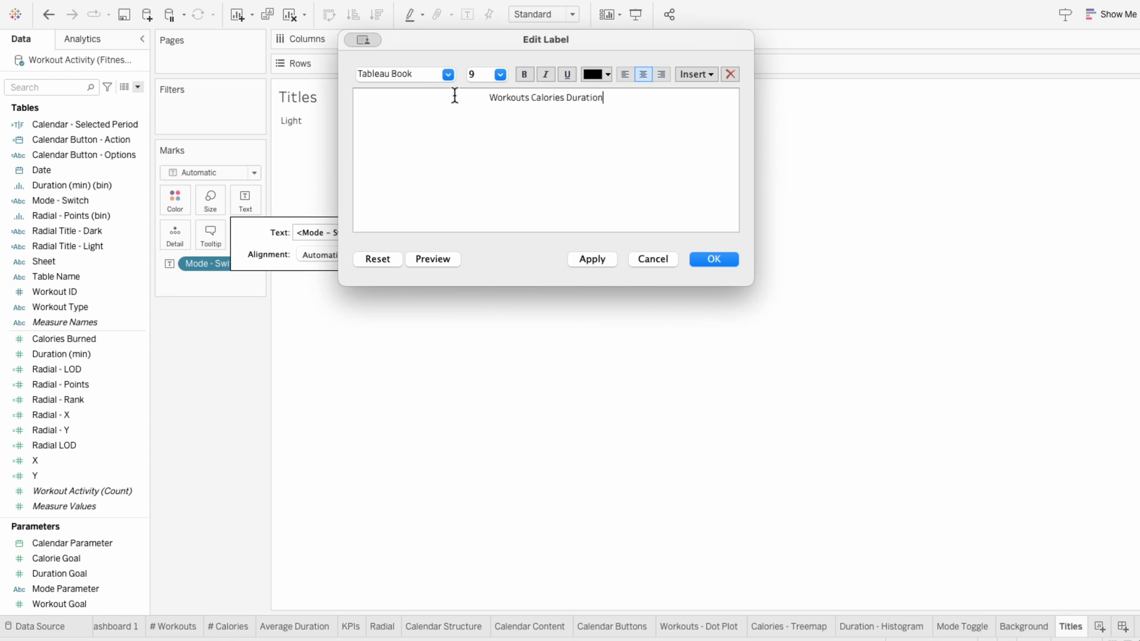
Step: Set the label to Tableau Regular size 15, spacing the headings and moving Duration to a second line
left_click_drag(654, 105, 425, 87)
left_click(448, 75)
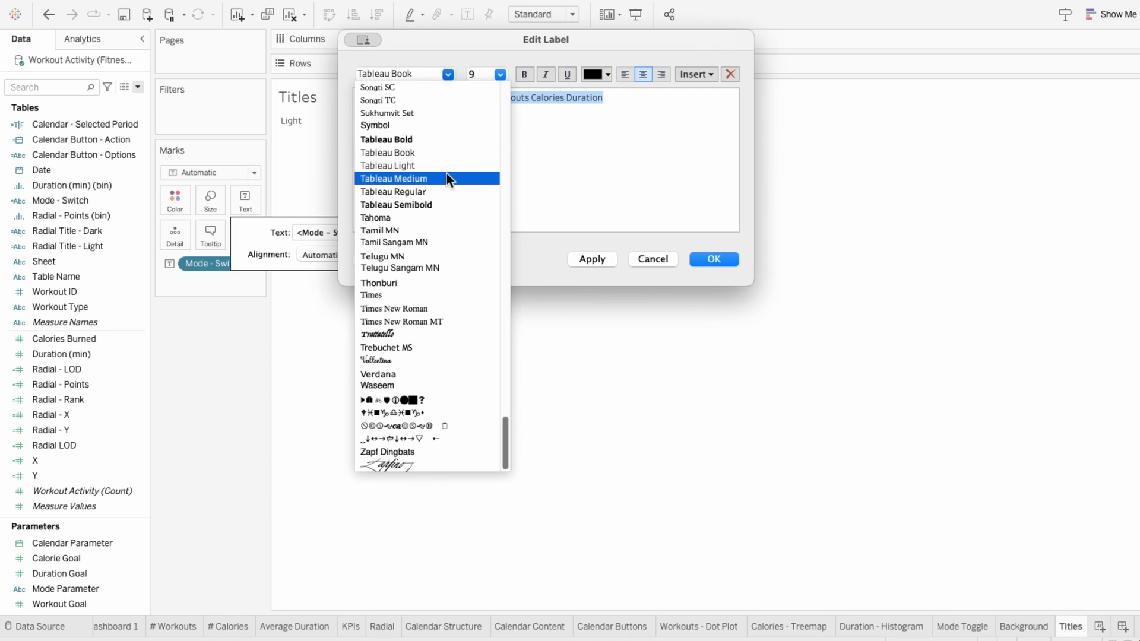
left_click(448, 191)
left_click(500, 76)
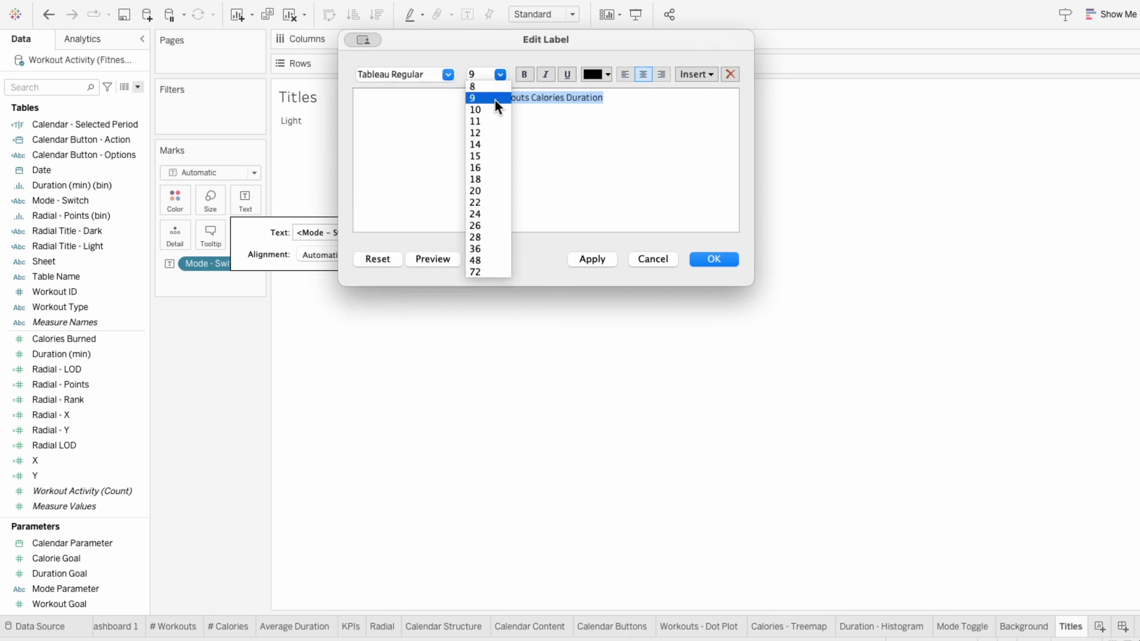
left_click(489, 153)
left_click(490, 154)
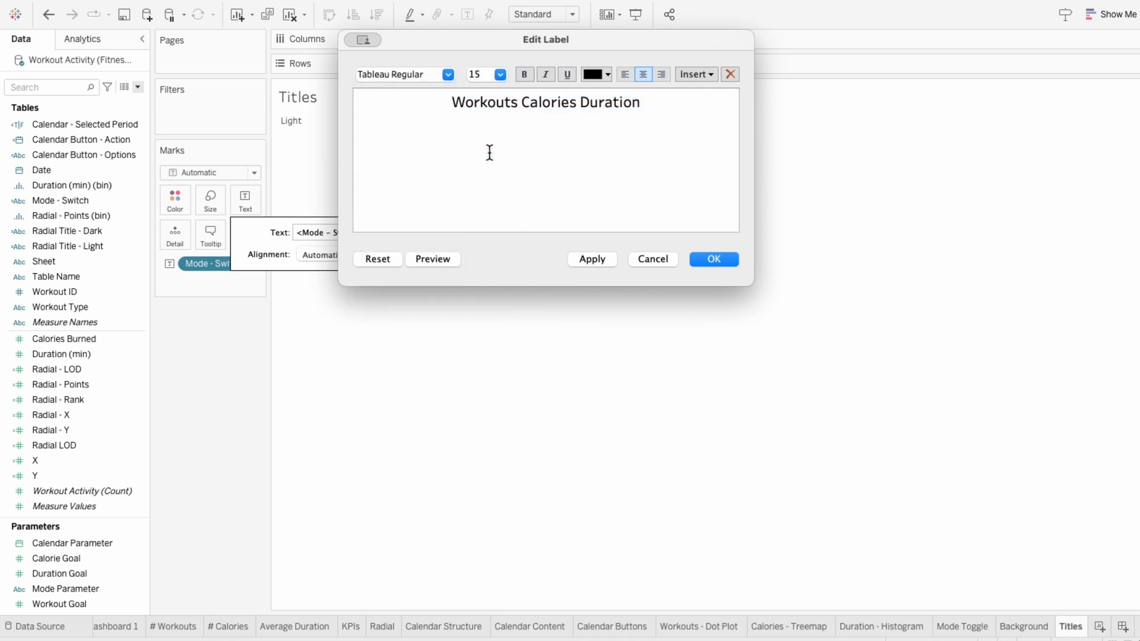
left_click(522, 102)
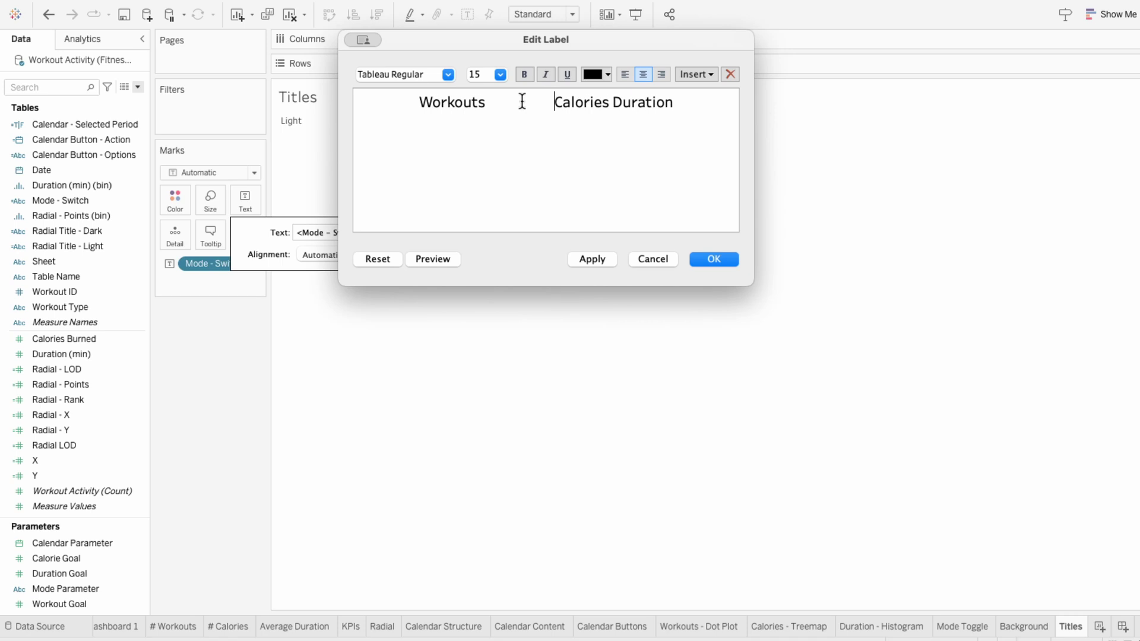
left_click(663, 102)
key("Return")
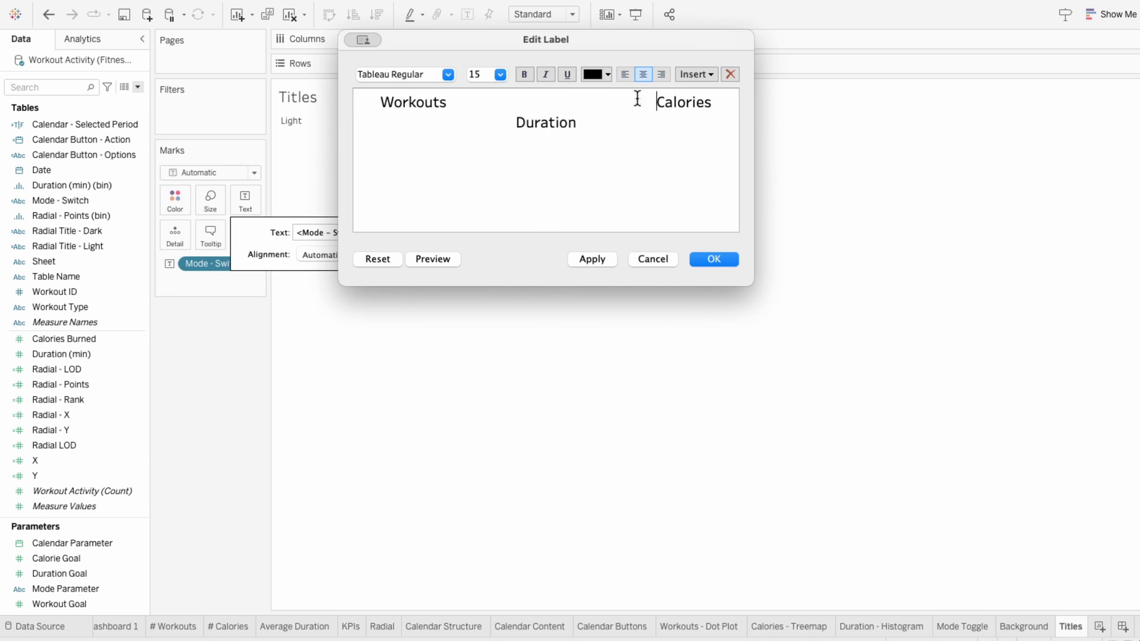
left_click(713, 260)
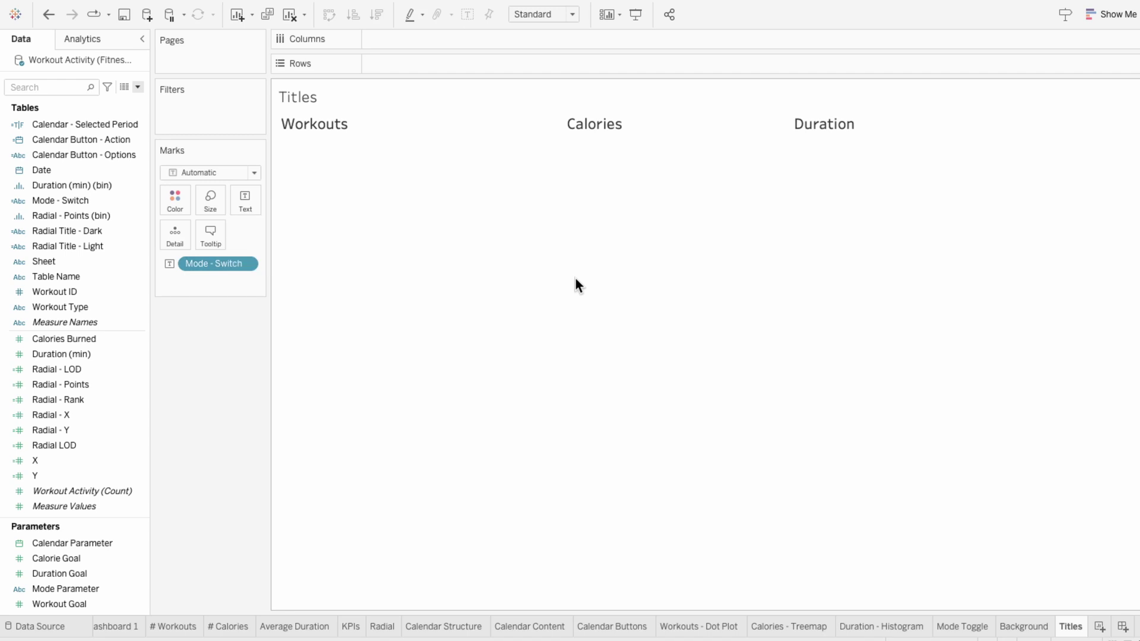
Step: Colour the Titles marks by Mode - Switch and float the sheet onto Dashboard 1
left_click(102, 200)
left_click_drag(102, 200, 177, 285)
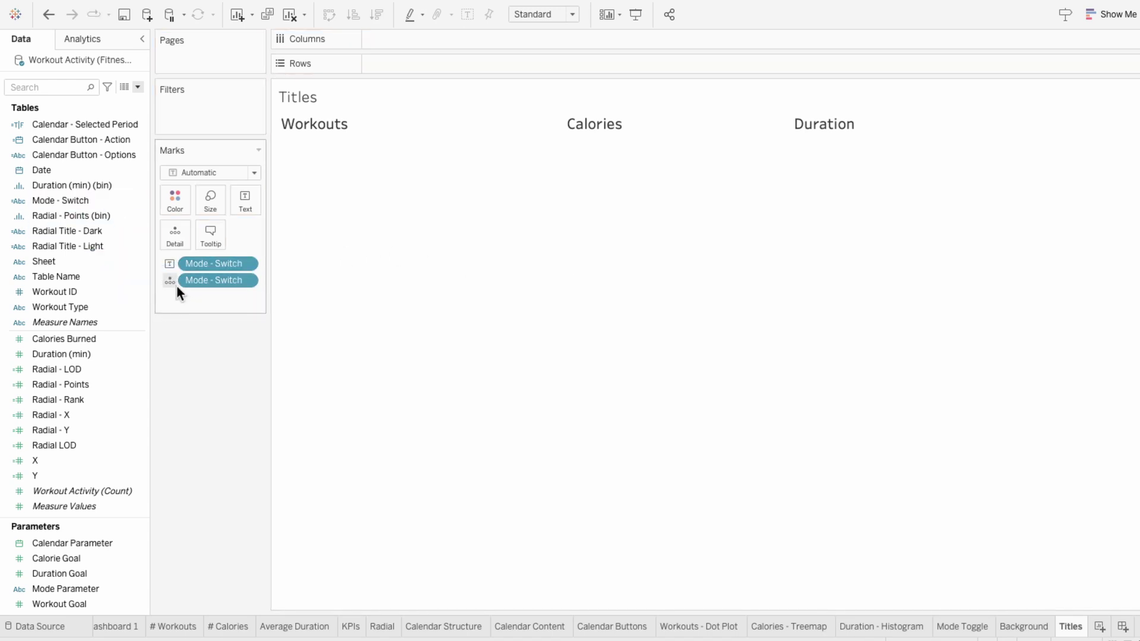
left_click(171, 282)
left_click(176, 291)
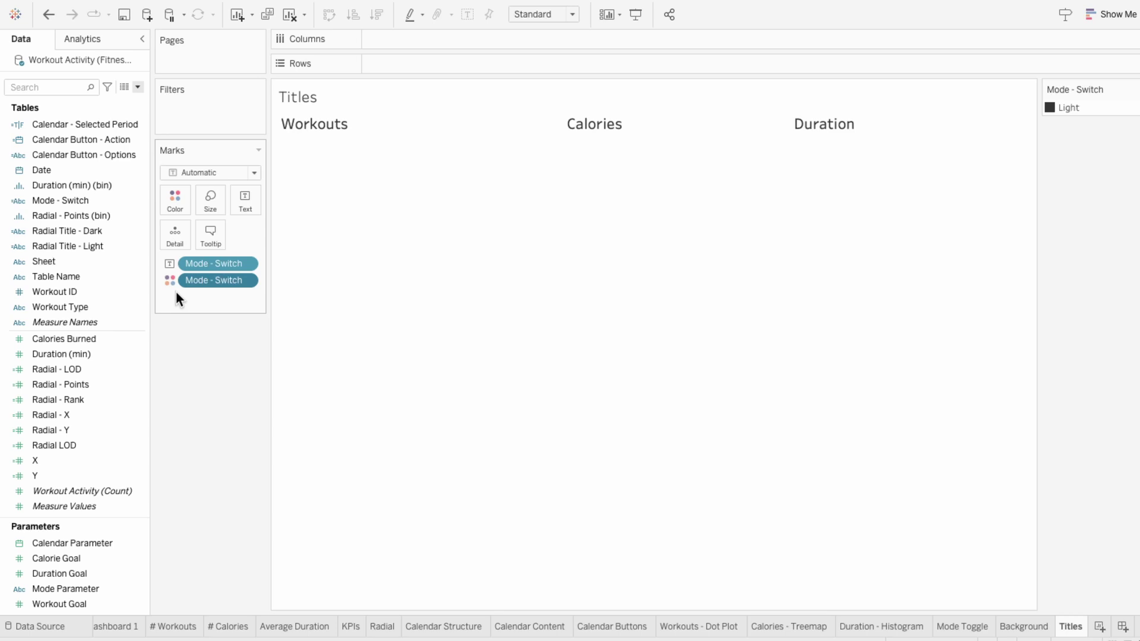
left_click(132, 631)
scroll(90, 357, "down", 1)
left_click_drag(77, 380, 204, 351)
Step: Hide the Titles heading, size it as a thin strip, and delete the legend and extra Duration title
right_click(205, 351)
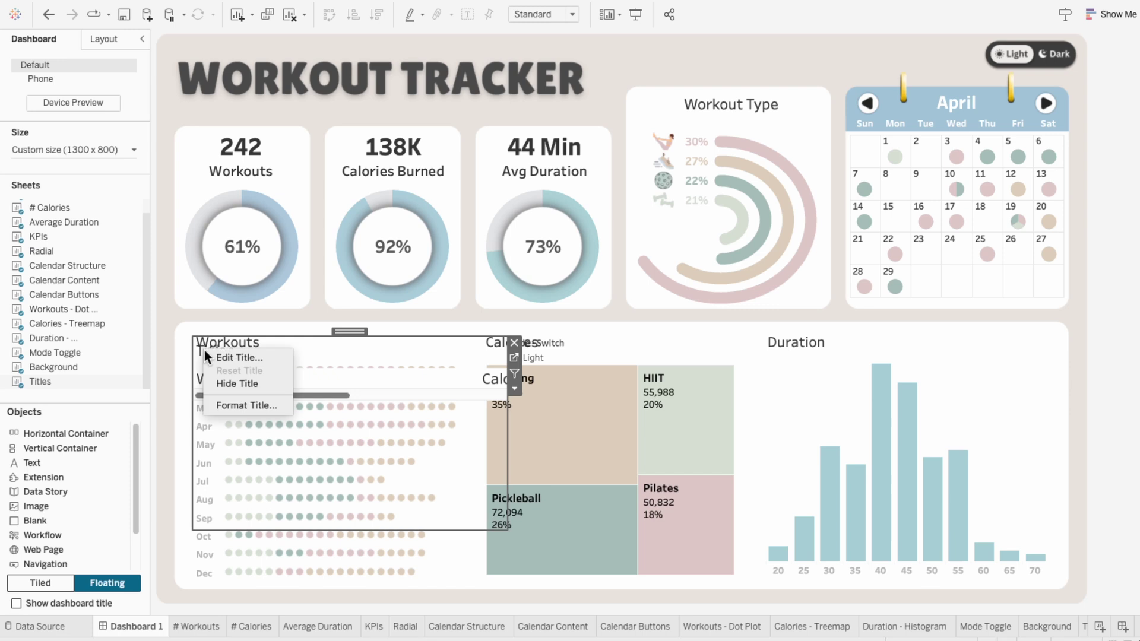
left_click(221, 382)
left_click_drag(508, 531, 1061, 388)
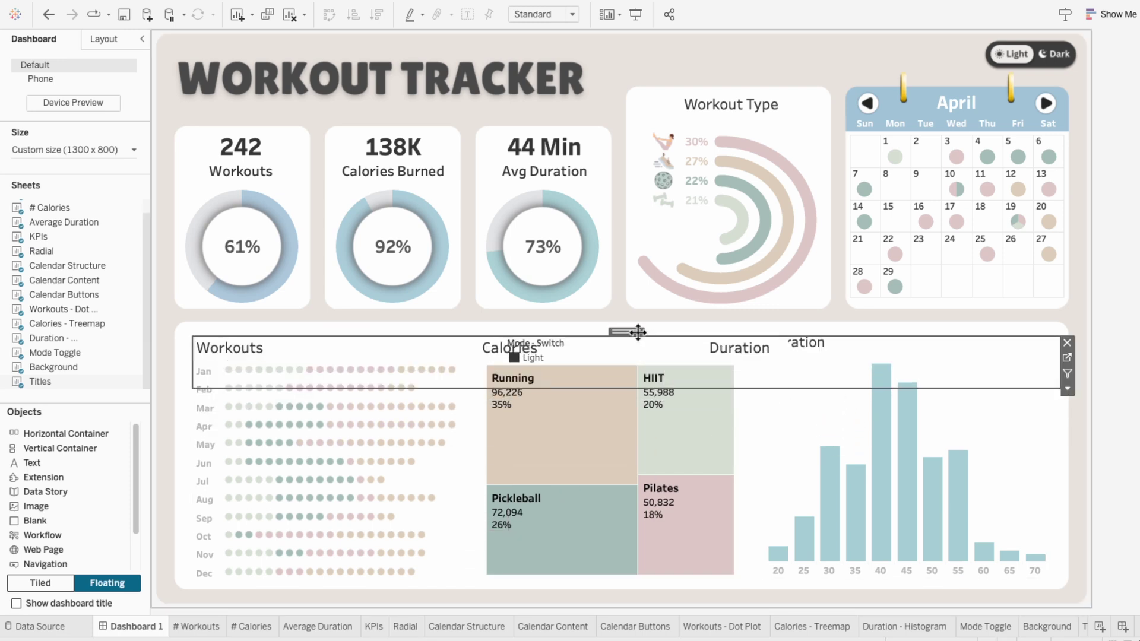
left_click_drag(637, 330, 636, 346)
left_click(249, 340)
left_click(522, 344)
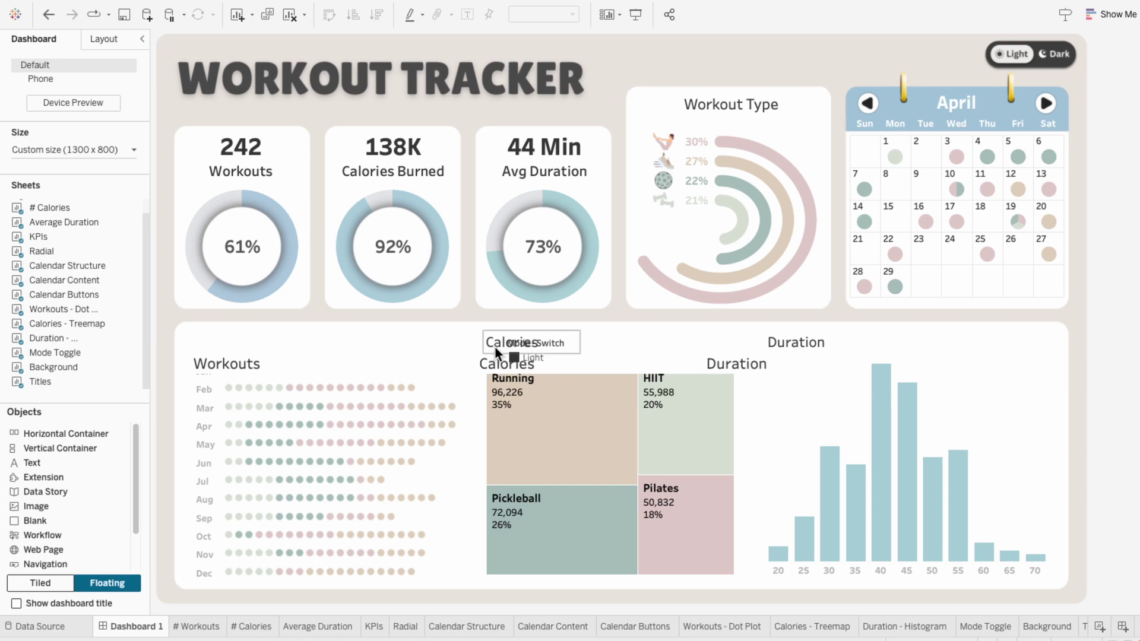
left_click(615, 344)
left_click(855, 339)
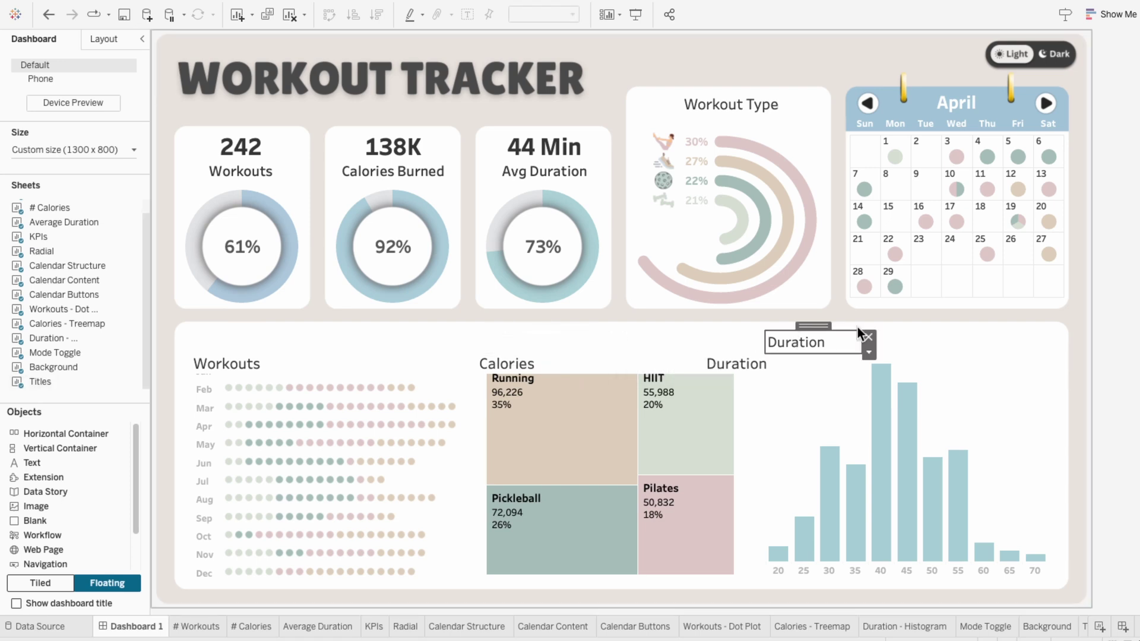
left_click(867, 338)
left_click_drag(630, 360, 631, 357)
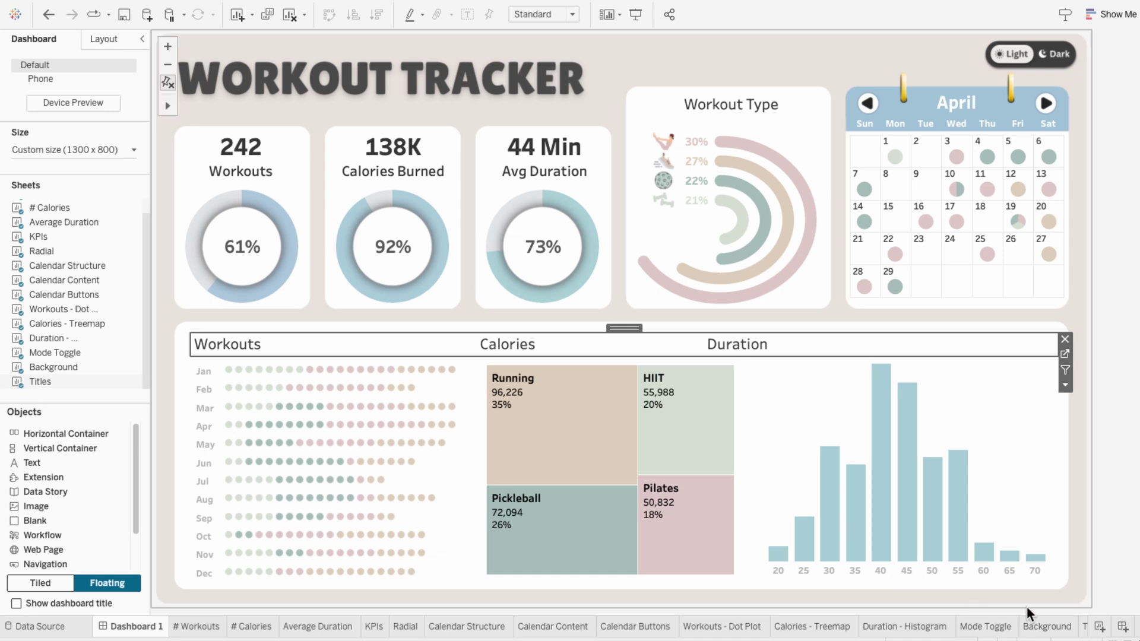
Step: Widen the spacing between Calories and Duration in the Titles label and return to Dashboard 1
left_click(1084, 627)
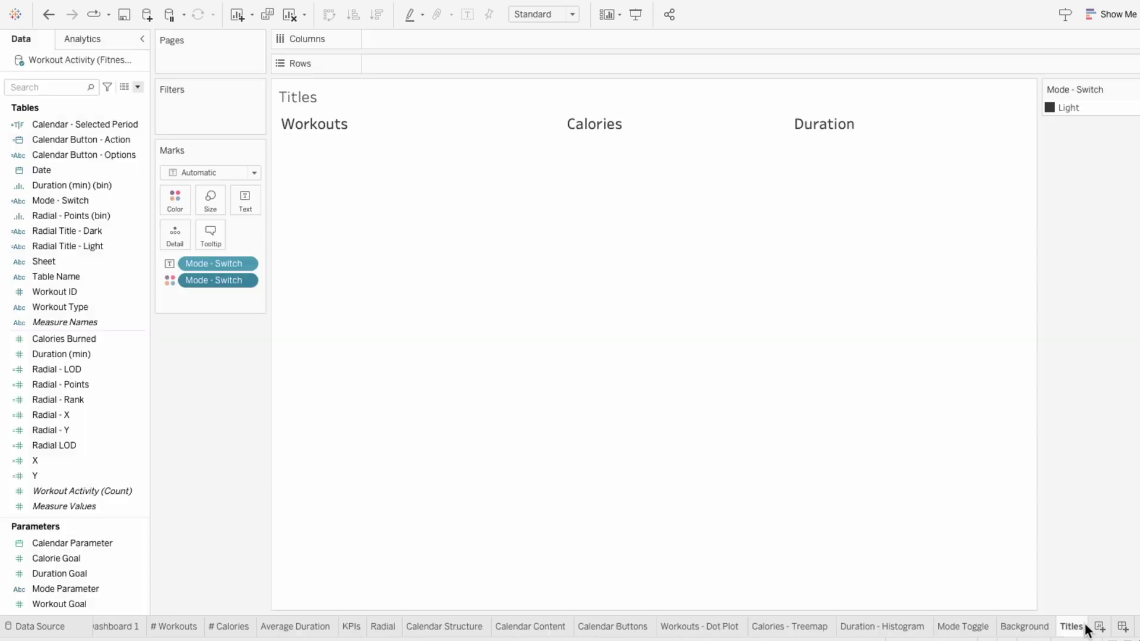
left_click(247, 197)
left_click(373, 234)
left_click(586, 102)
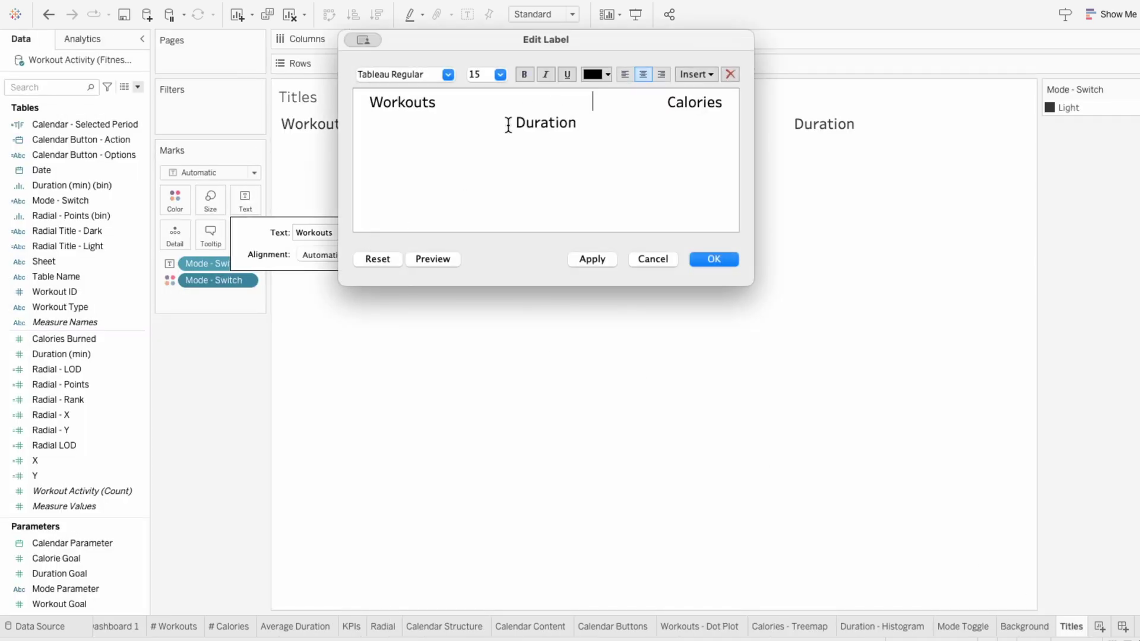
left_click(703, 259)
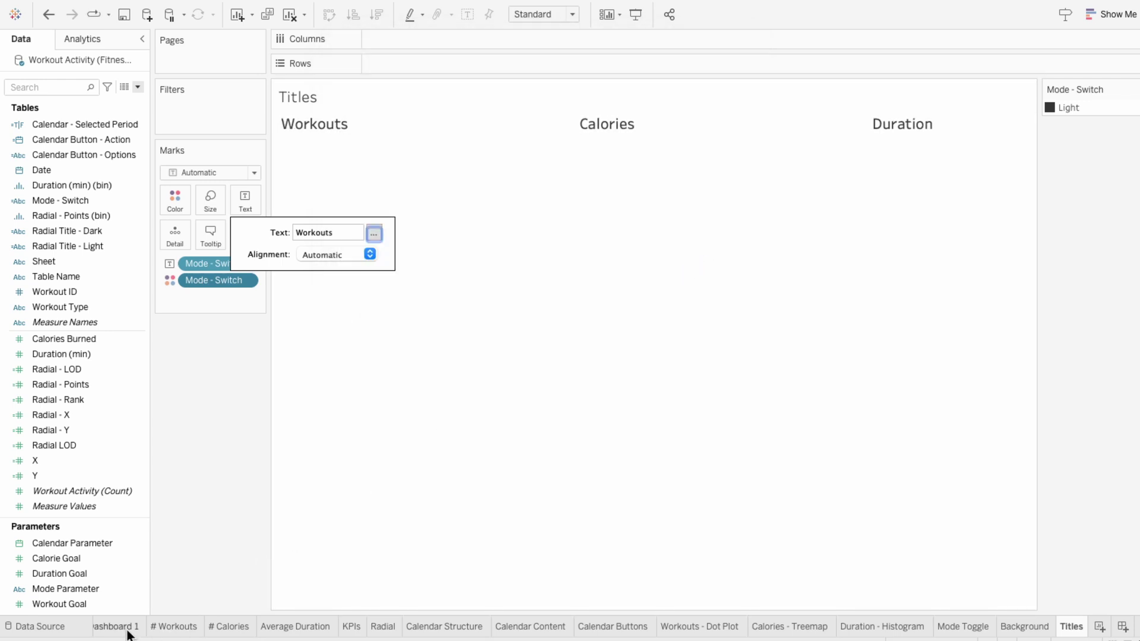
left_click(128, 627)
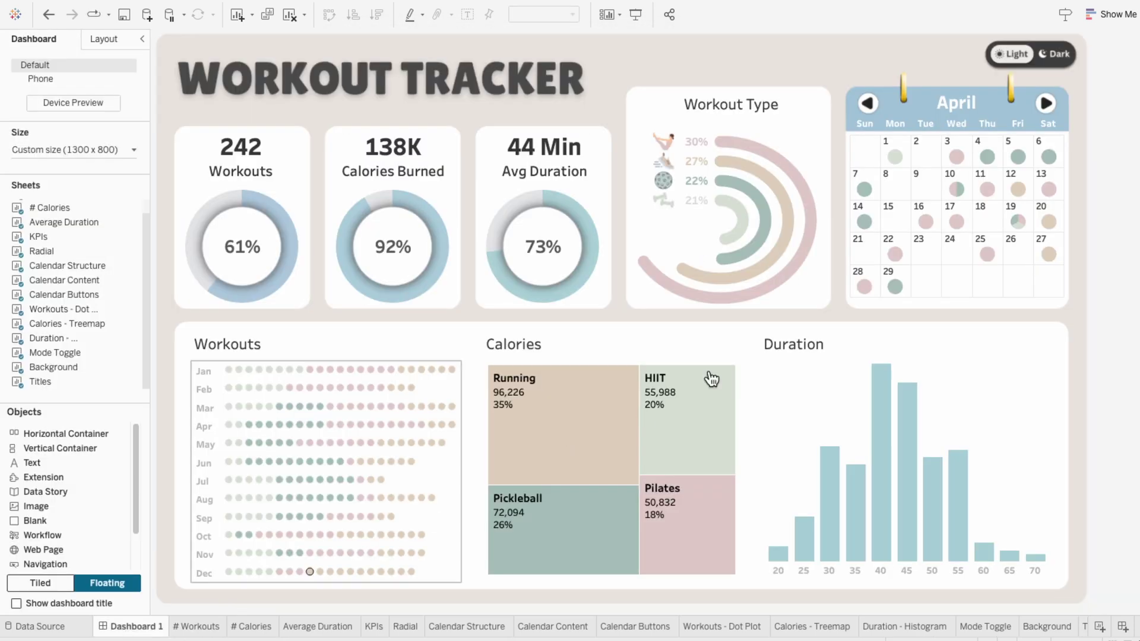
Step: Switch to Dark mode and set the Titles sheet's worksheet shading to None
left_click(1059, 68)
left_click(1056, 60)
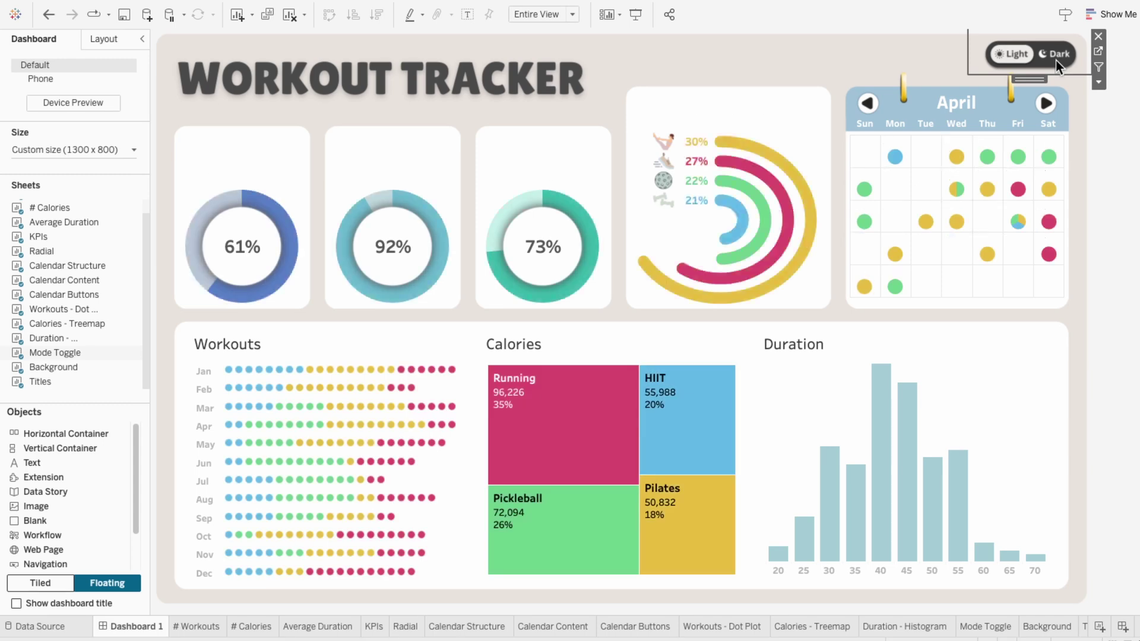
right_click(795, 347)
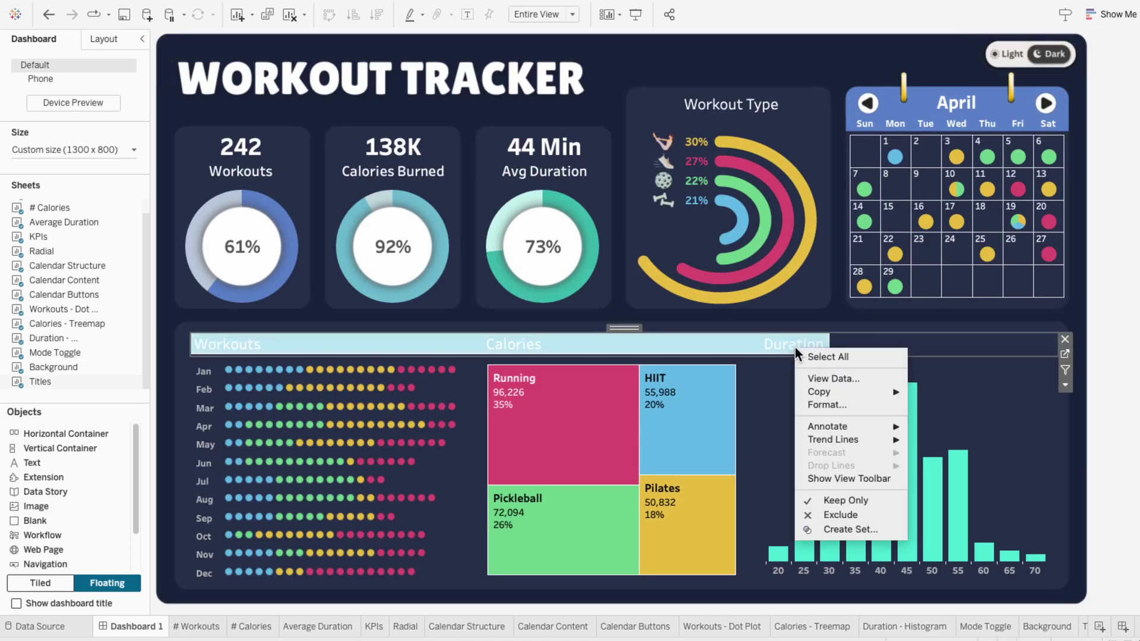
left_click(820, 405)
left_click(48, 63)
left_click(84, 133)
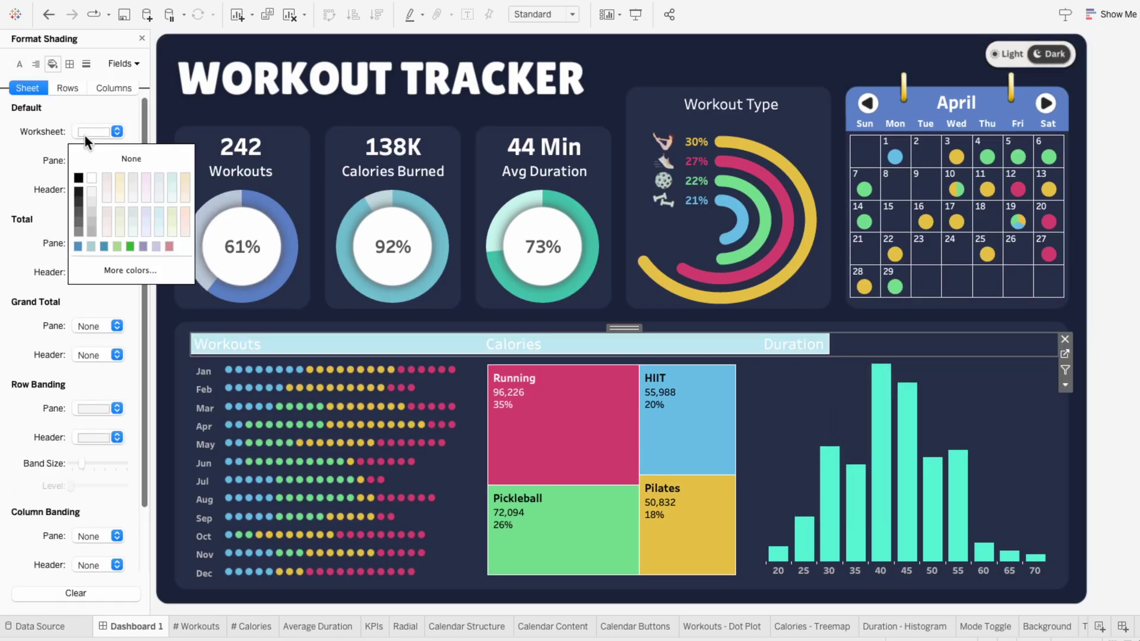
left_click(88, 152)
left_click(143, 39)
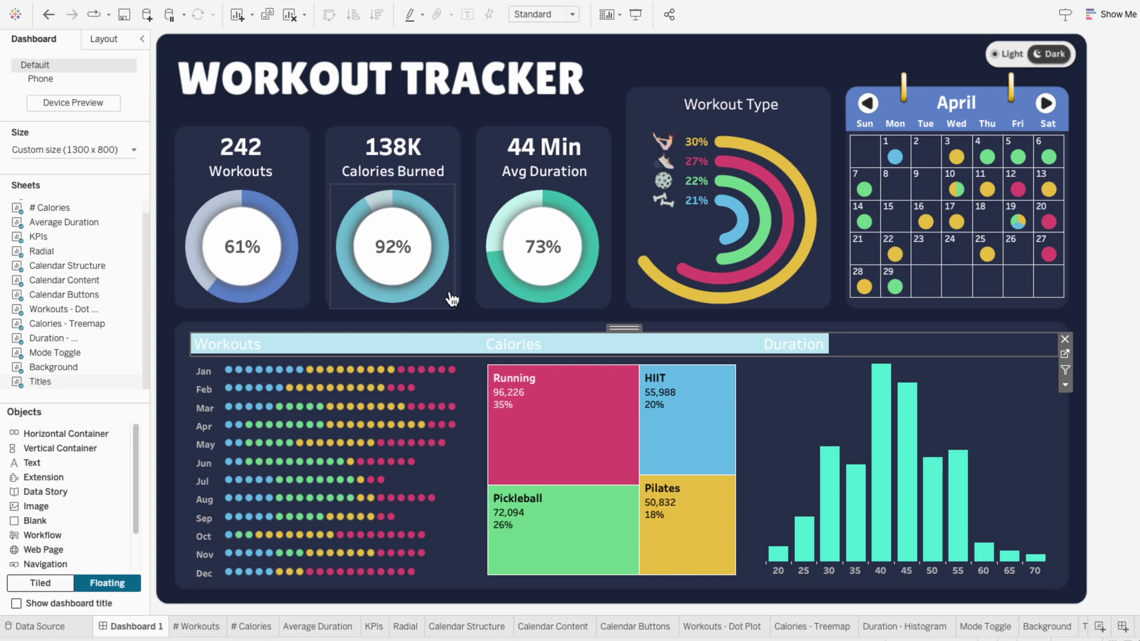
Step: Toggle Light and back to Dark to check the headings blend in
left_click(1106, 290)
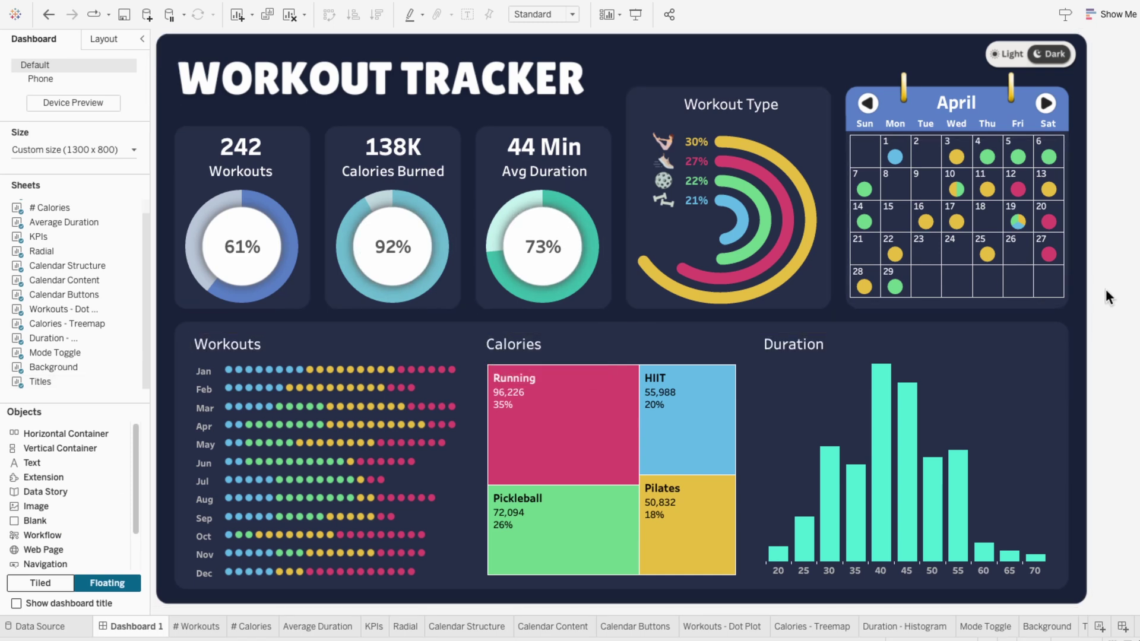
left_click(1019, 62)
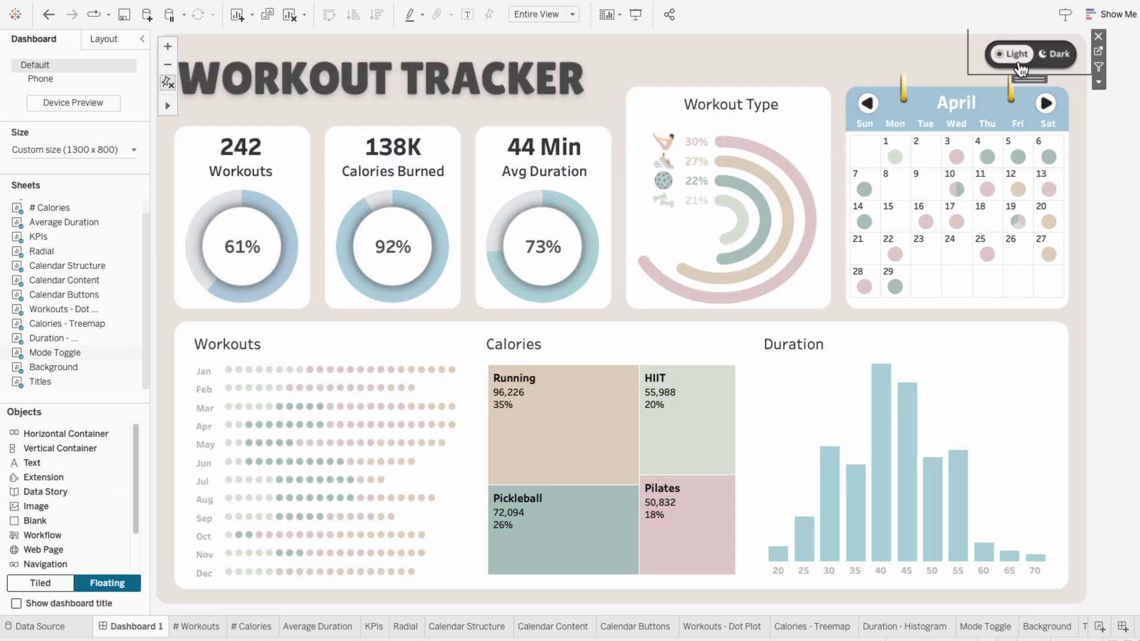
left_click(1055, 56)
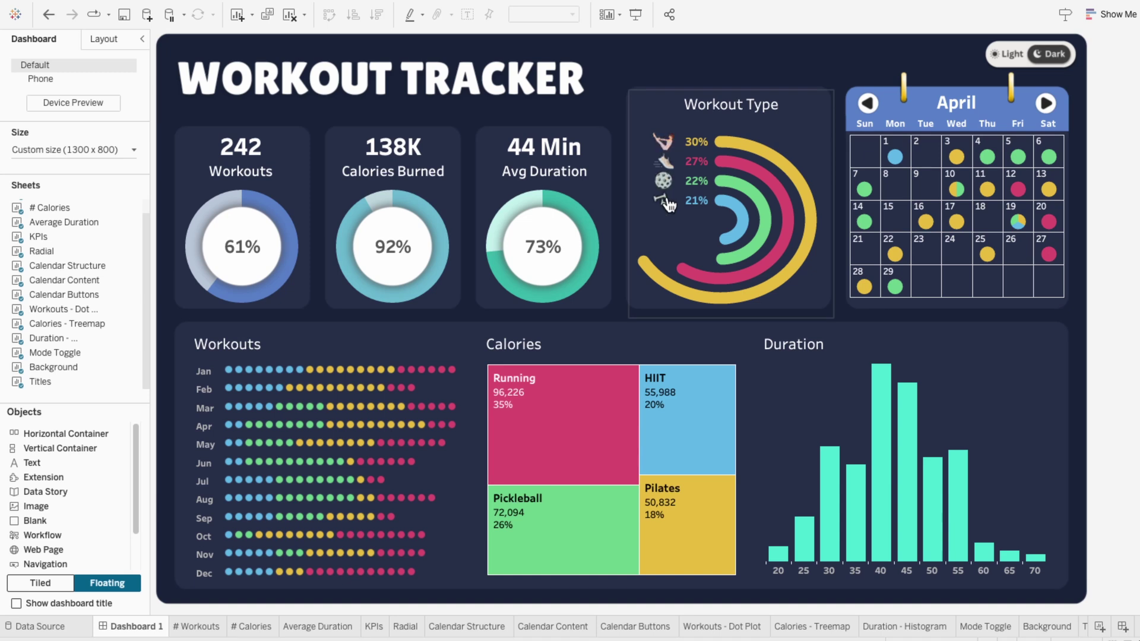
Step: Nudge the Workout Type chart up, then colour the Radial sheet's icon marks by Workout Type
left_click(676, 227)
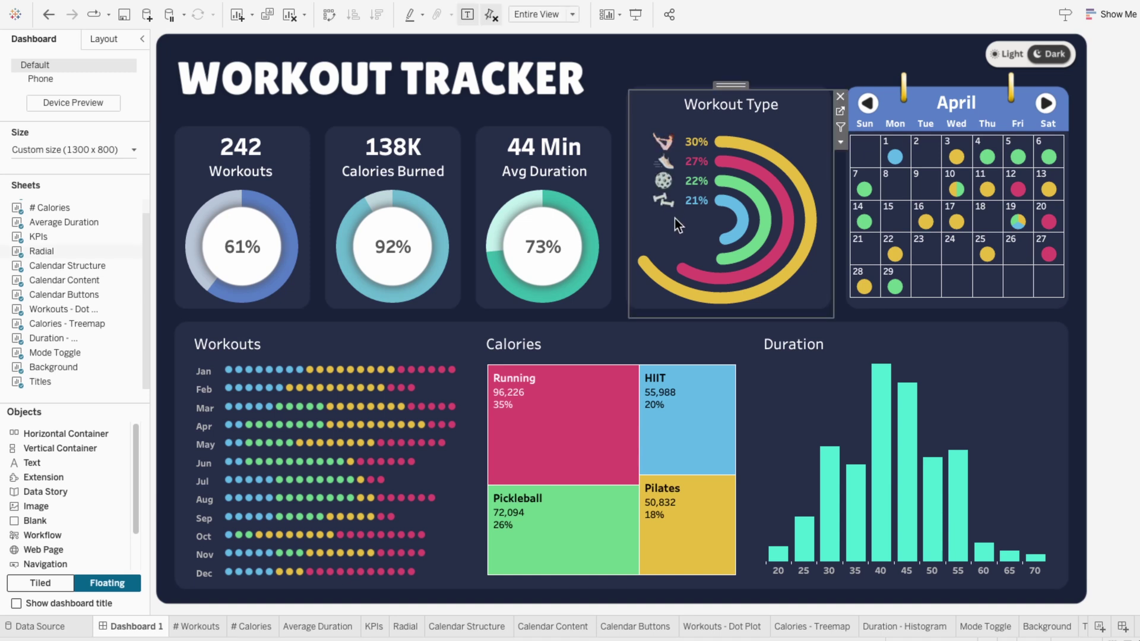
left_click_drag(690, 106, 688, 103)
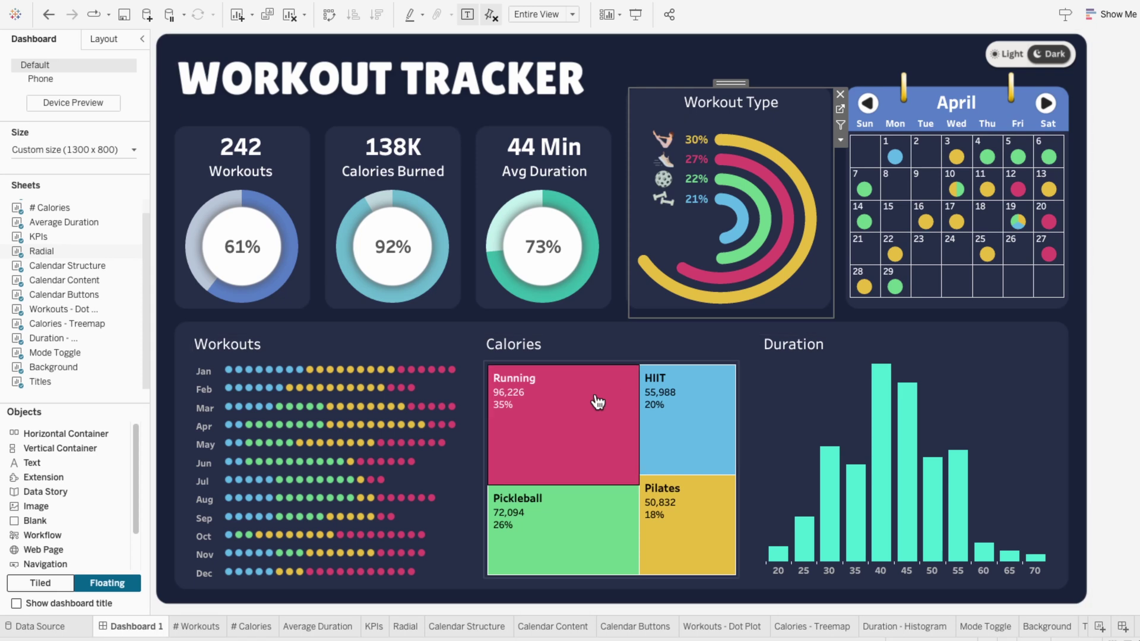
left_click(406, 627)
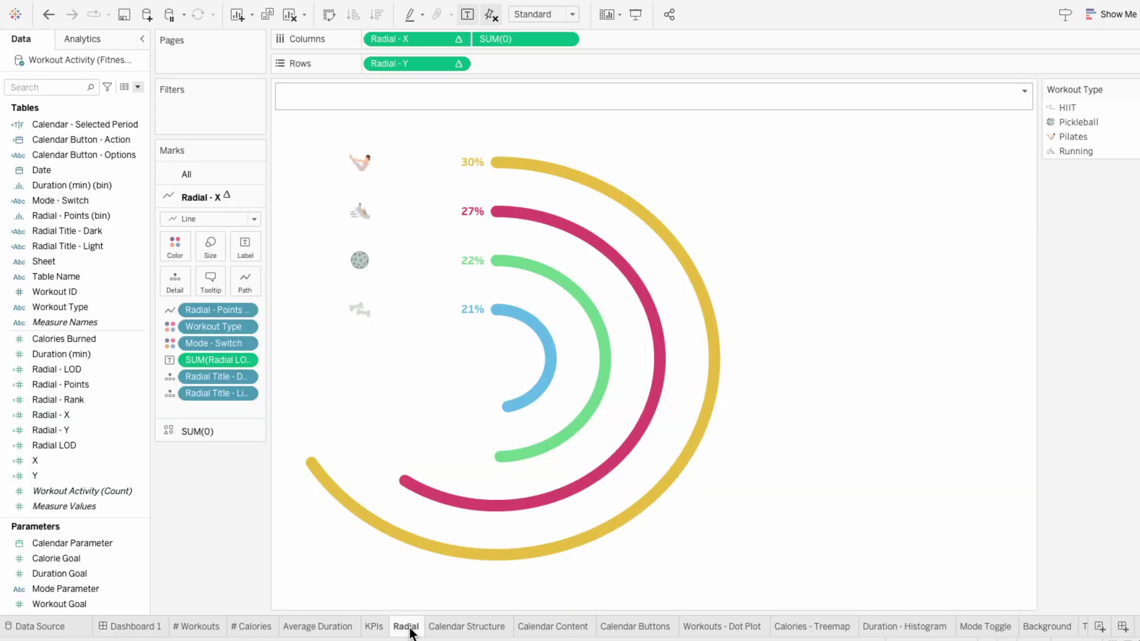
left_click(227, 438)
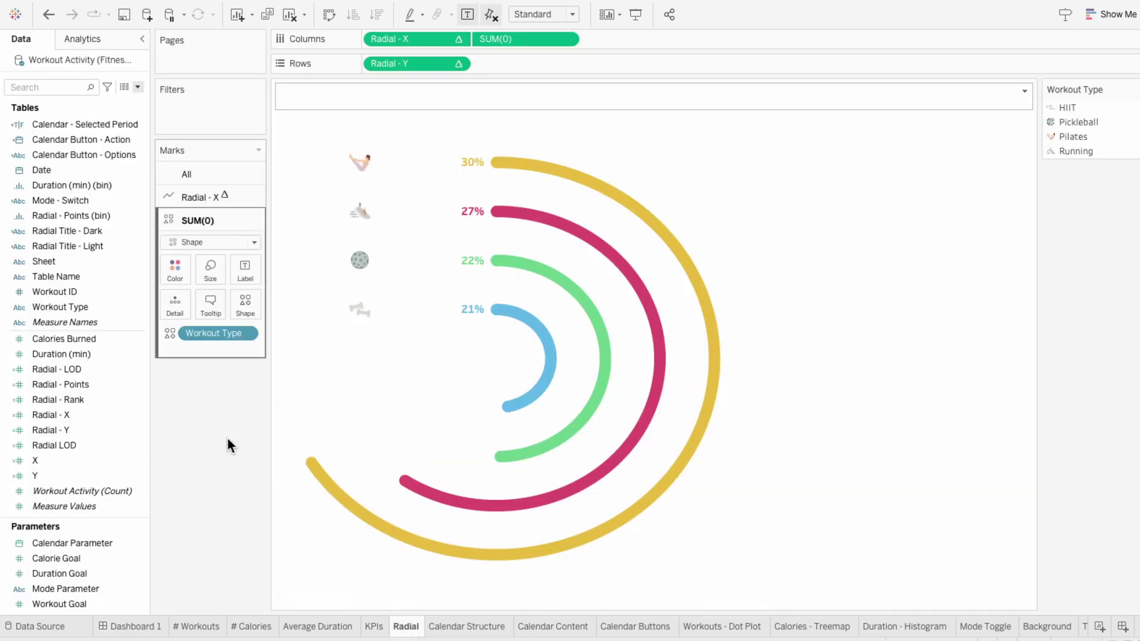
left_click(97, 309)
left_click_drag(96, 308, 183, 350)
left_click(168, 351)
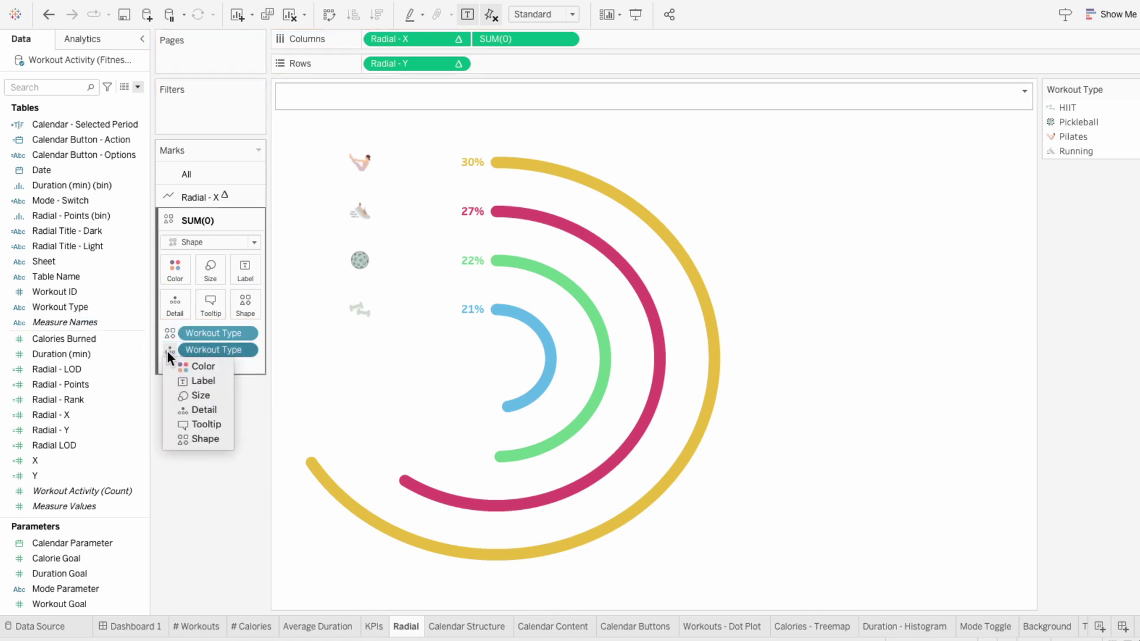
left_click(179, 366)
Step: Also colour the icons by Mode - Switch and show the Mode Parameter set to Dark
left_click_drag(99, 200, 201, 364)
left_click(169, 366)
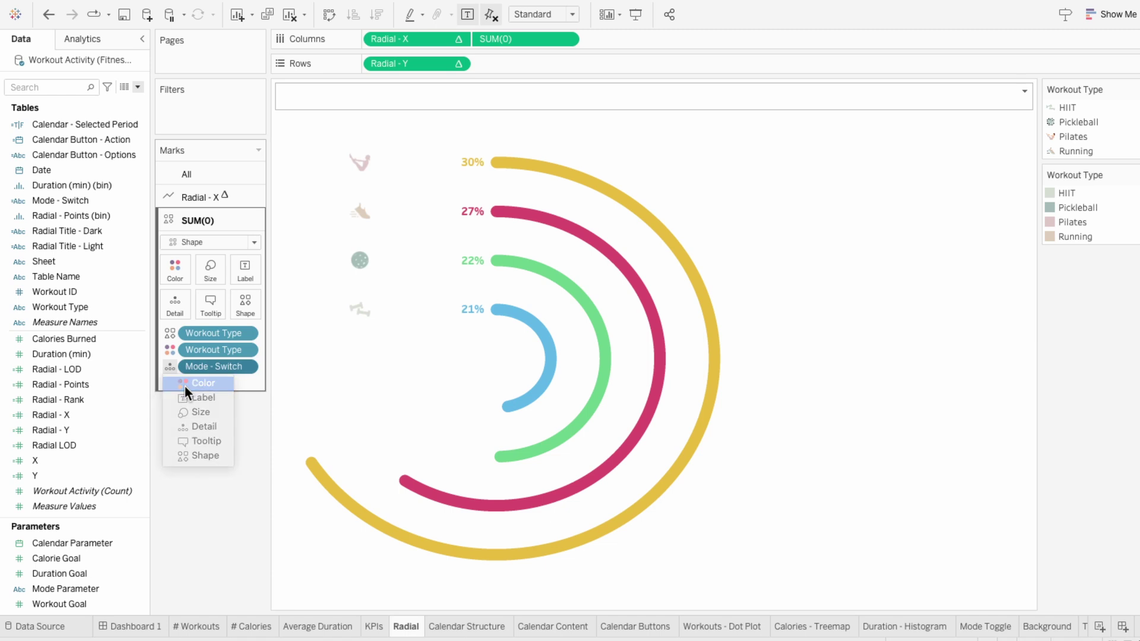
left_click(184, 386)
right_click(77, 589)
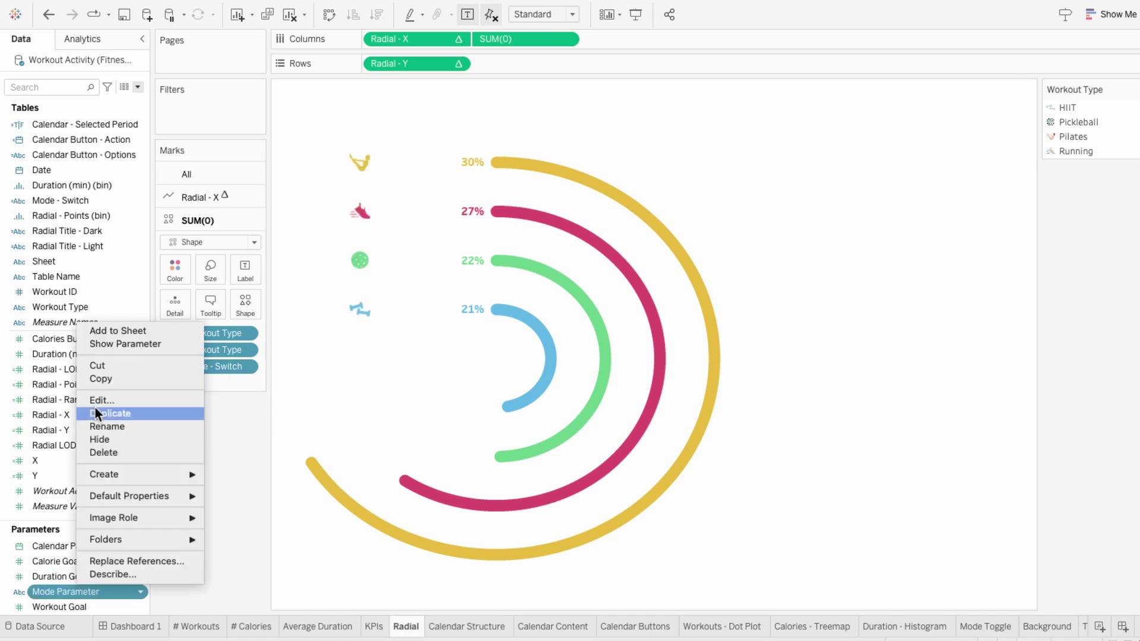
left_click(111, 345)
left_click(1072, 194)
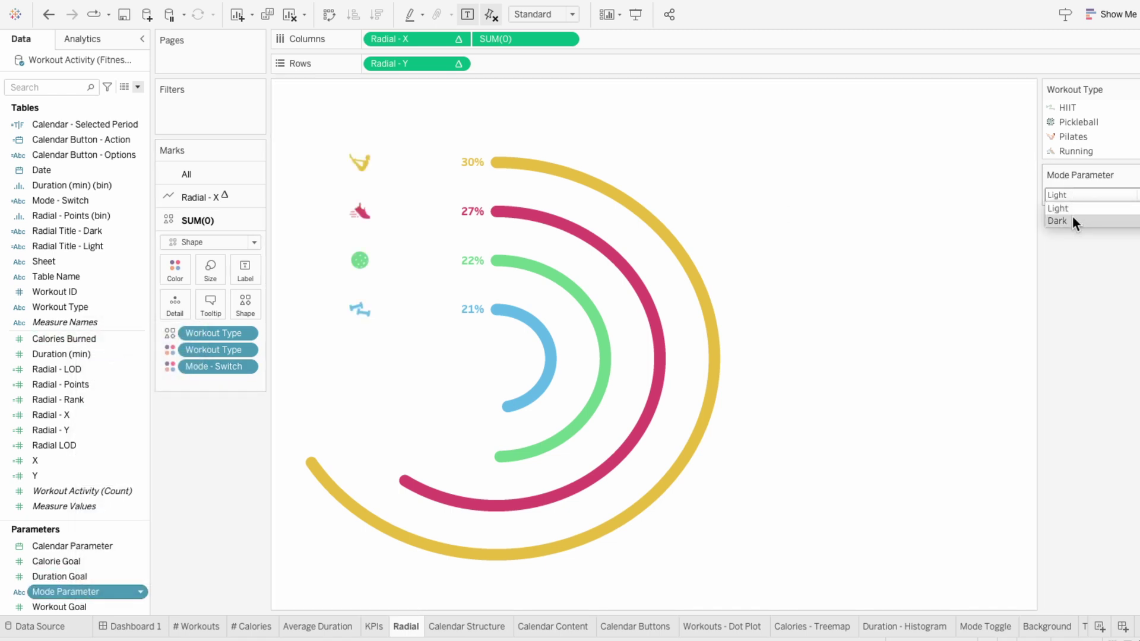
left_click(1058, 221)
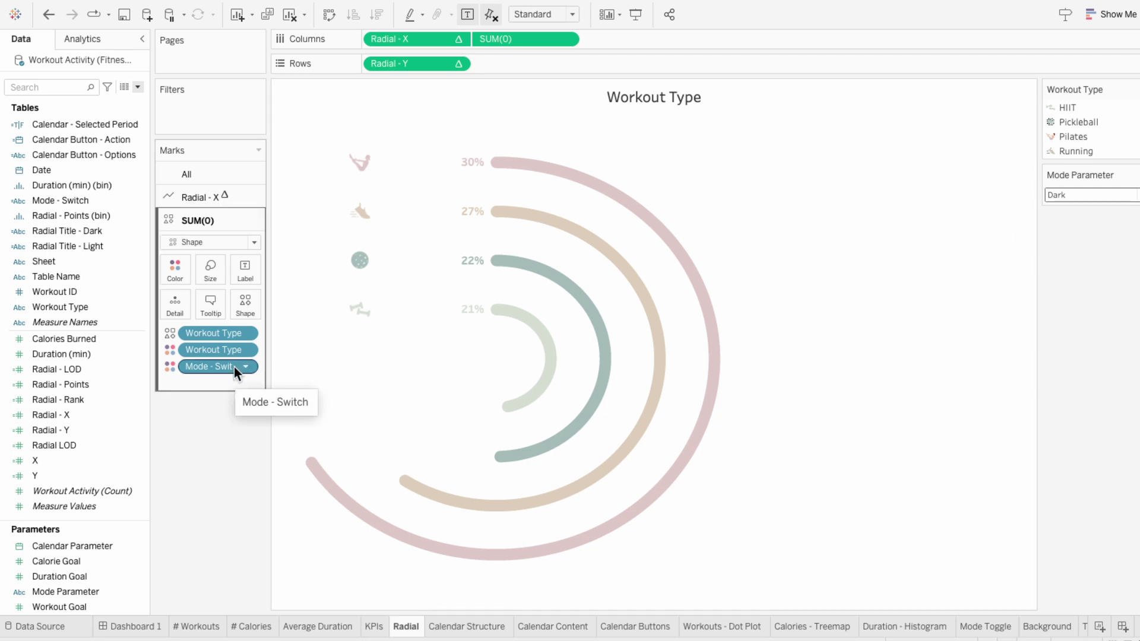
left_click(170, 366)
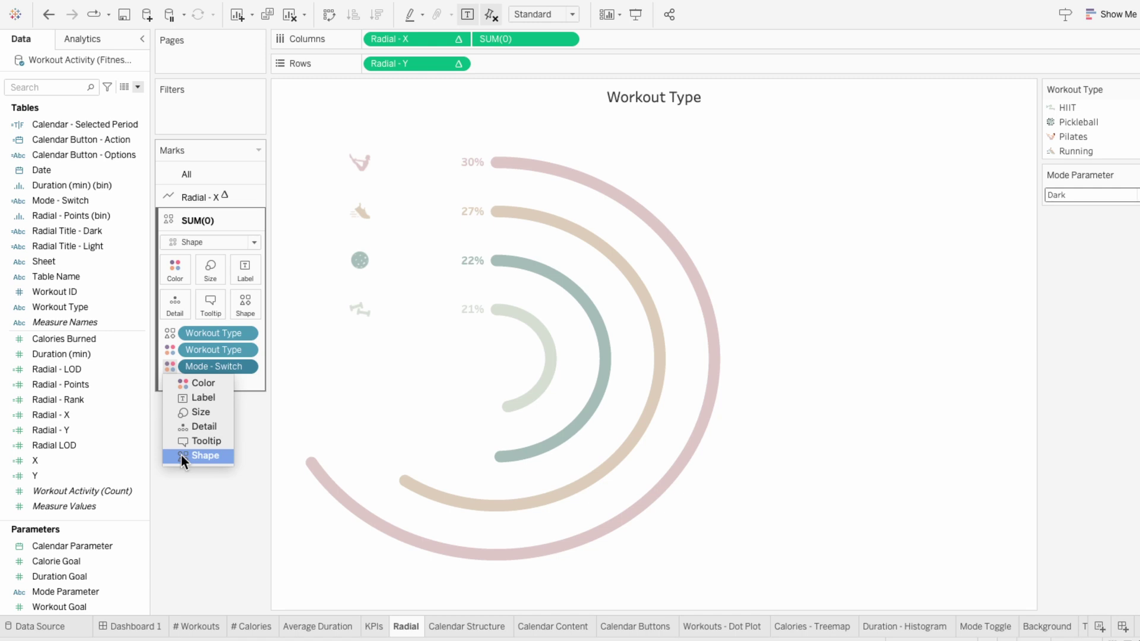
Step: Combine Mode - Switch and Workout Type into one field and put it on Shape
left_click(180, 455)
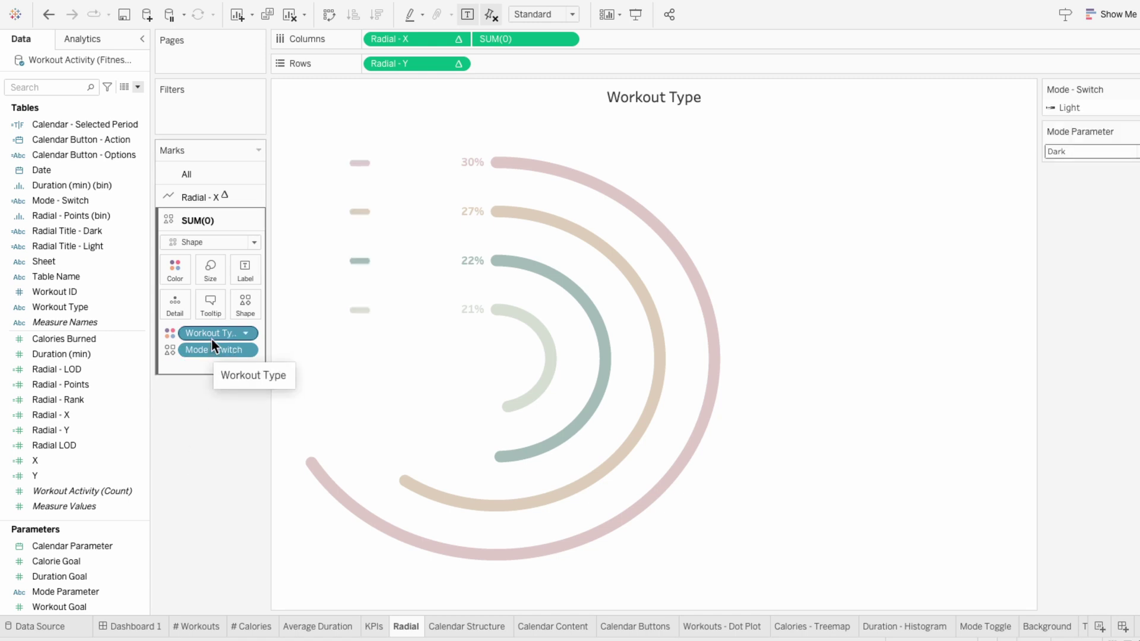
left_click(116, 304)
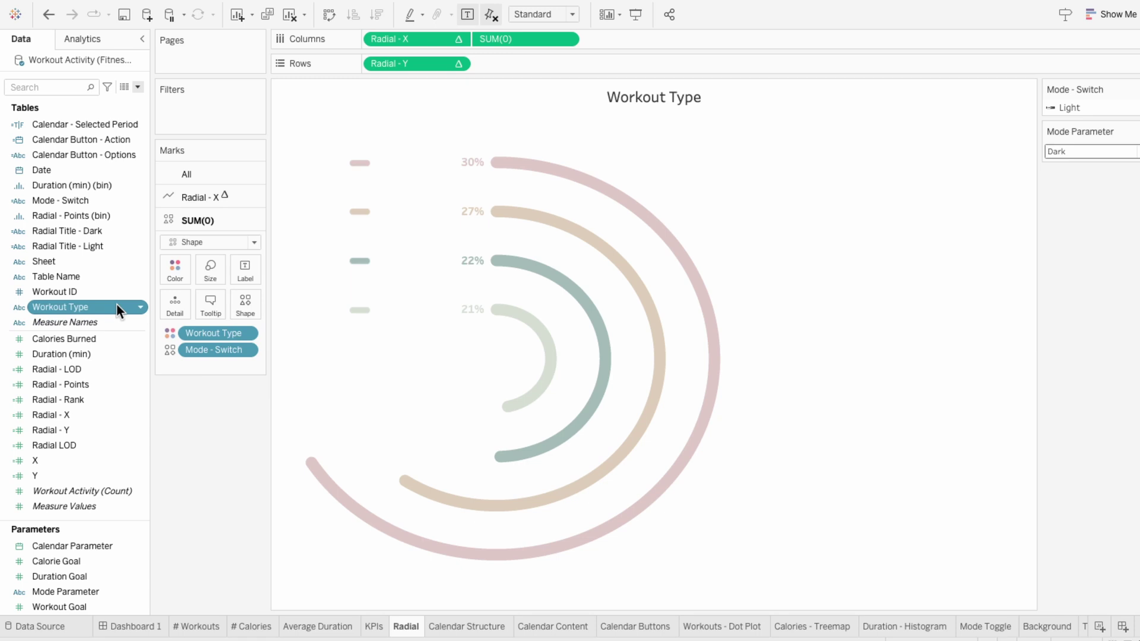
left_click(112, 201, "ctrl")
right_click(111, 202)
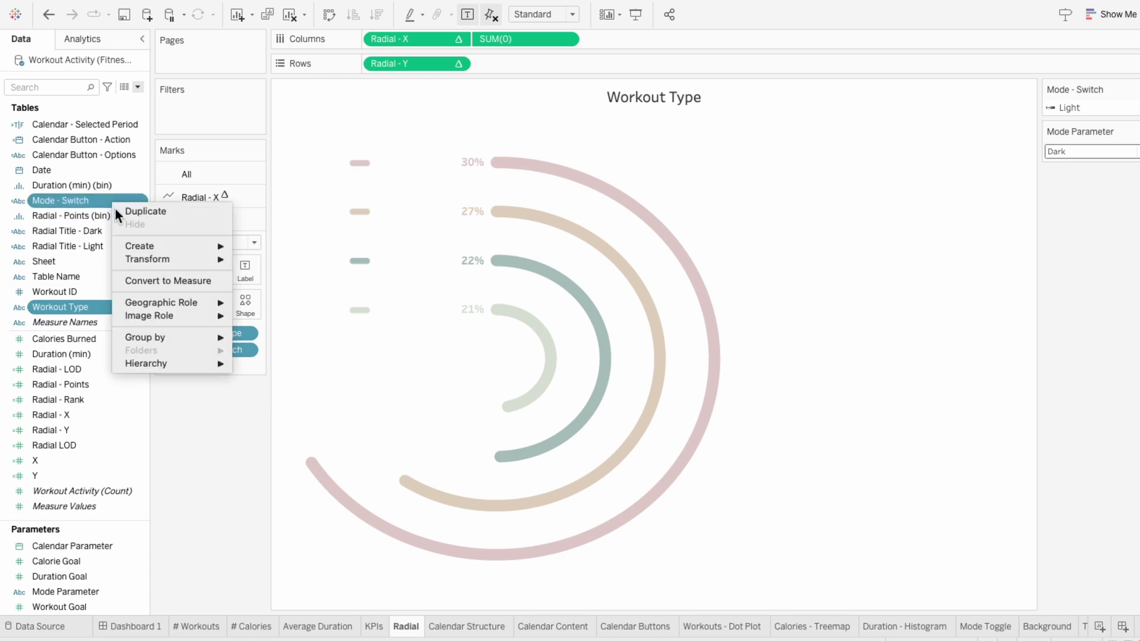
mouse_move(130, 244)
left_click(256, 256)
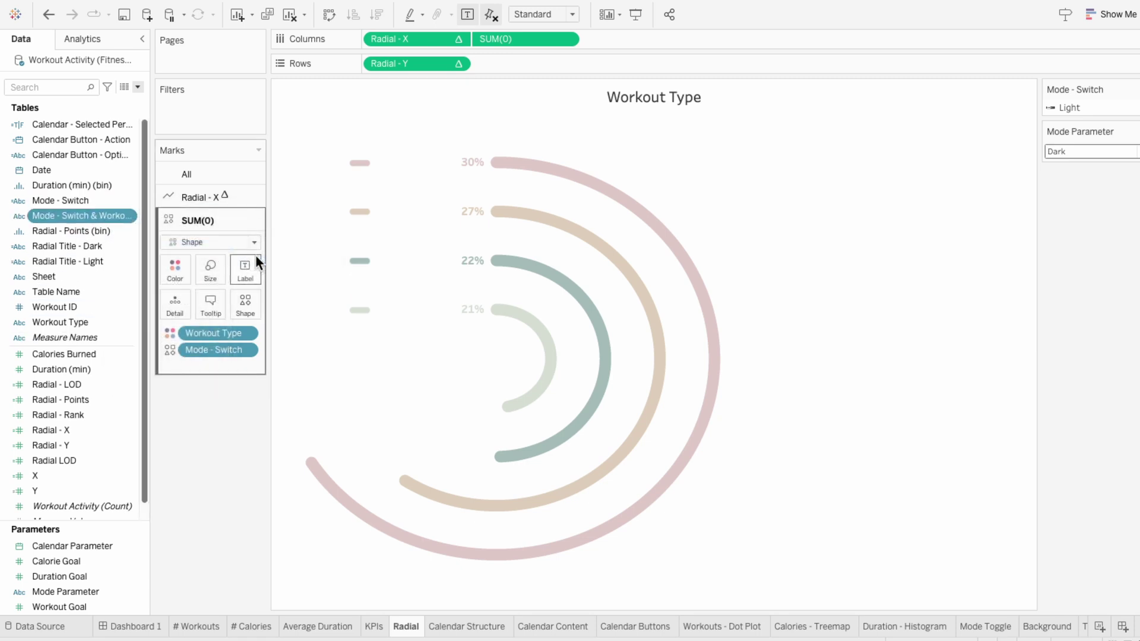
left_click_drag(86, 215, 230, 351)
Step: Remove Workout Type from the icon colours and open Edit Shape for the combined field
right_click(217, 336)
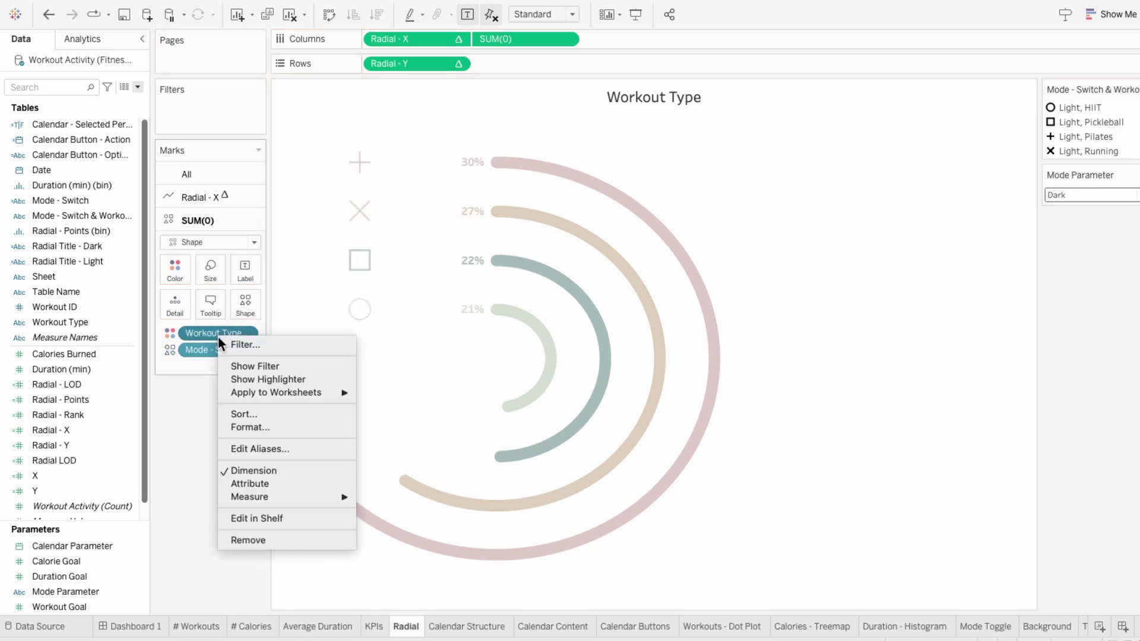
left_click(269, 540)
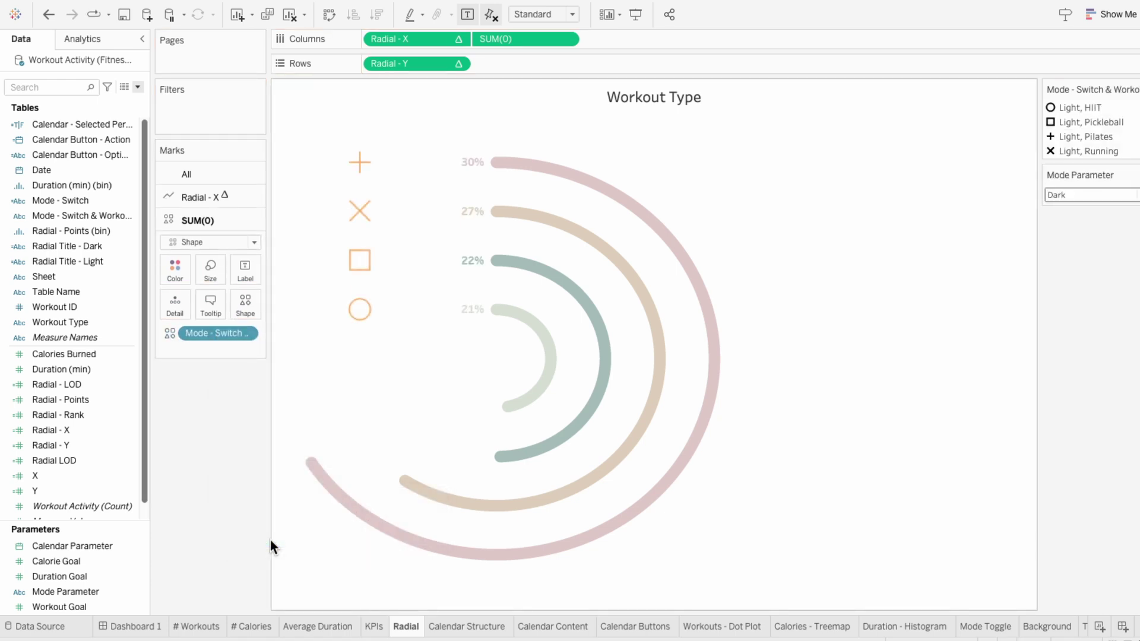
left_click(1133, 90)
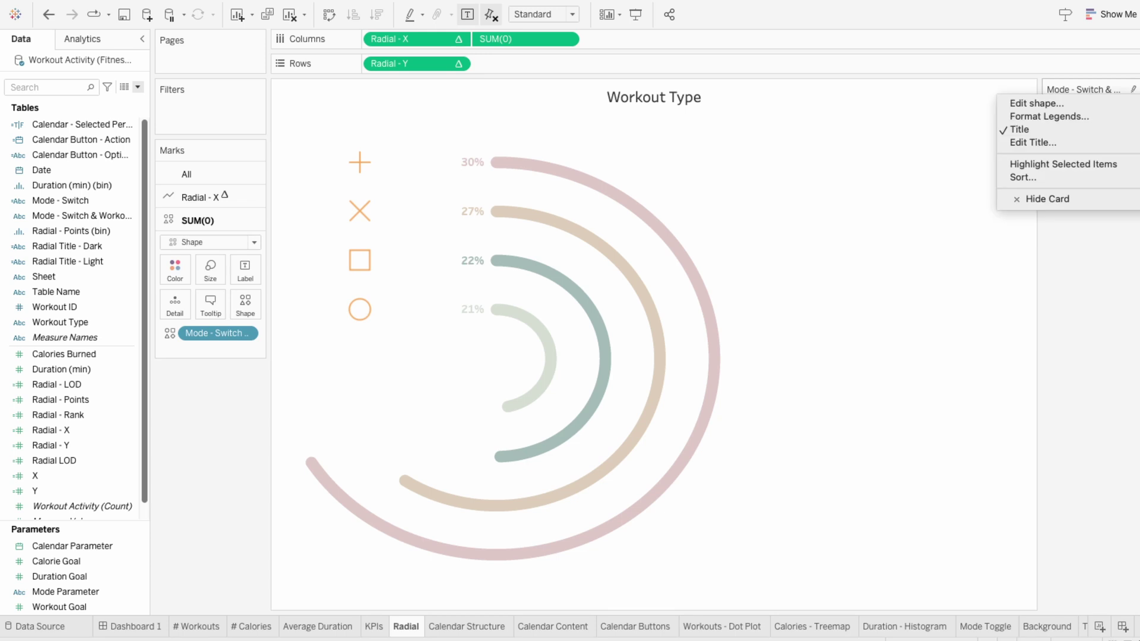
left_click(1103, 104)
left_click(656, 211)
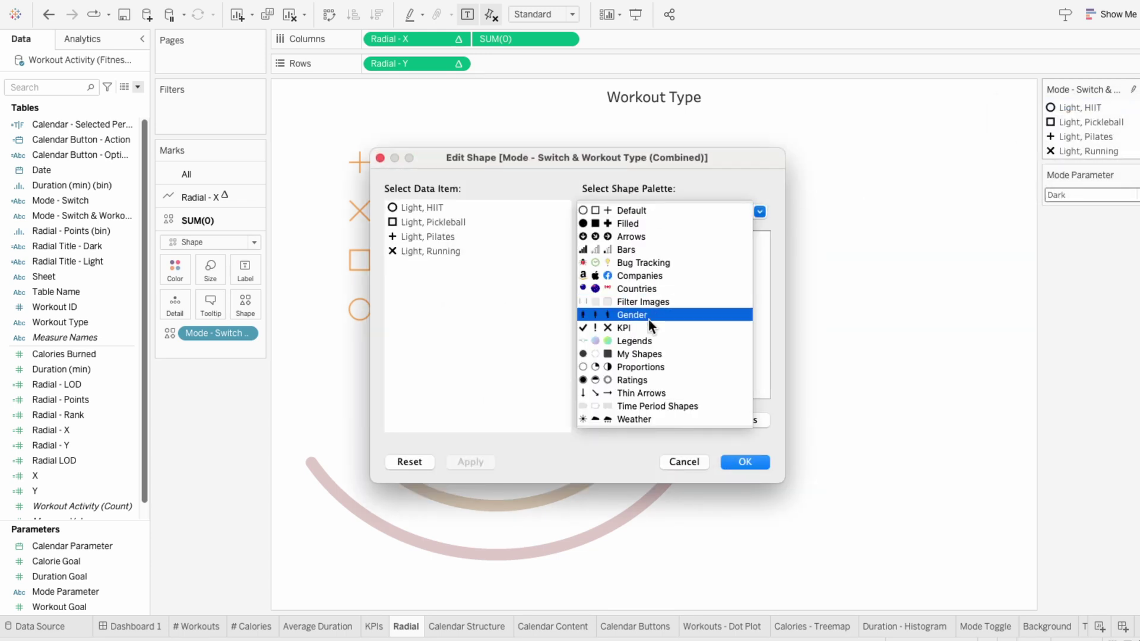
Step: Assign My Shapes icons to Light HIIT, Pickleball, Pilates and Running, and confirm
left_click(647, 352)
left_click(671, 283)
left_click(704, 345)
left_click(638, 376)
scroll(672, 333, "down", 3)
left_click(671, 344)
left_click(745, 462)
Step: Switch the Mode Parameter and reopen the shape editor on the My Shapes palette
left_click(1059, 197)
left_click(1060, 209)
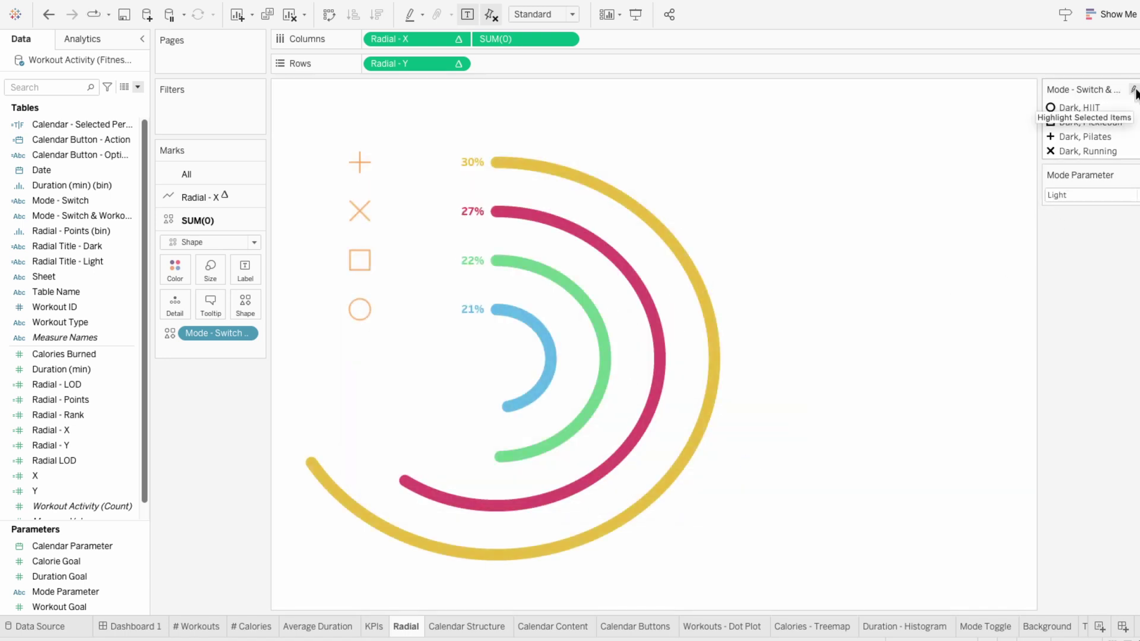
left_click(1132, 90)
left_click(1124, 107)
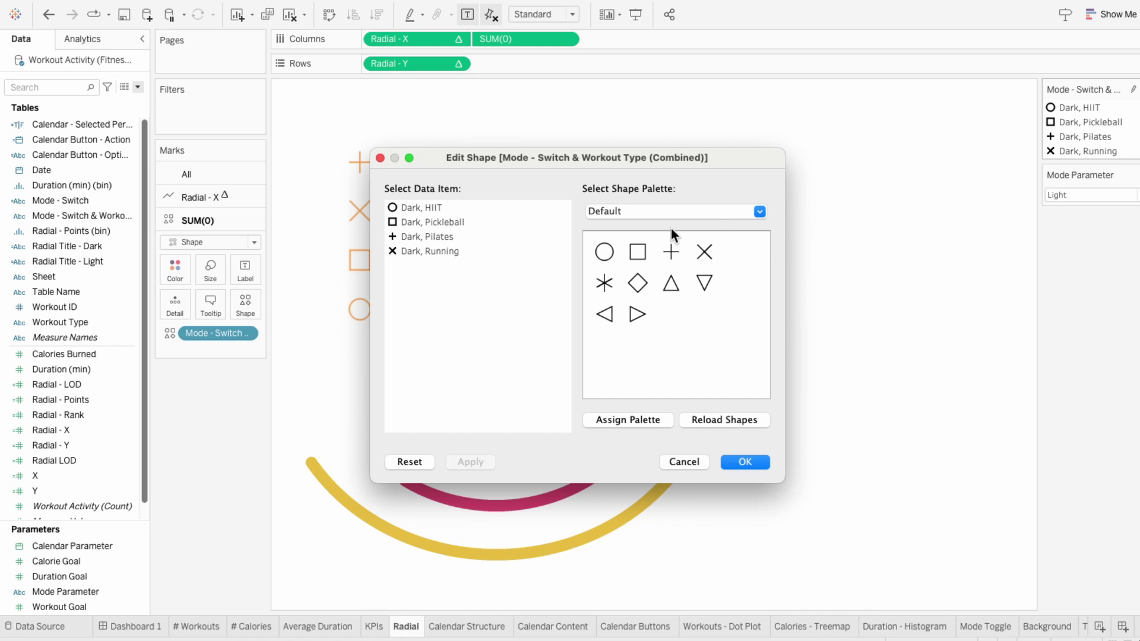
left_click(648, 213)
left_click(653, 354)
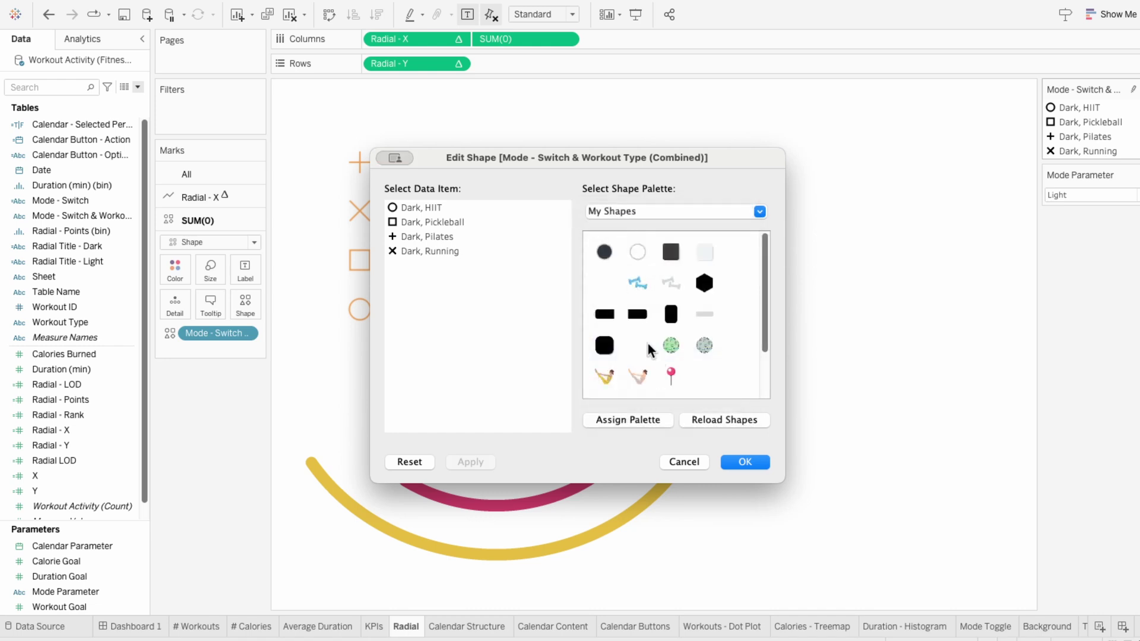
Step: Give Dark HIIT, Pickleball, Pilates and Running their custom icons, and confirm
left_click(407, 207)
left_click(637, 283)
left_click(432, 221)
left_click(671, 345)
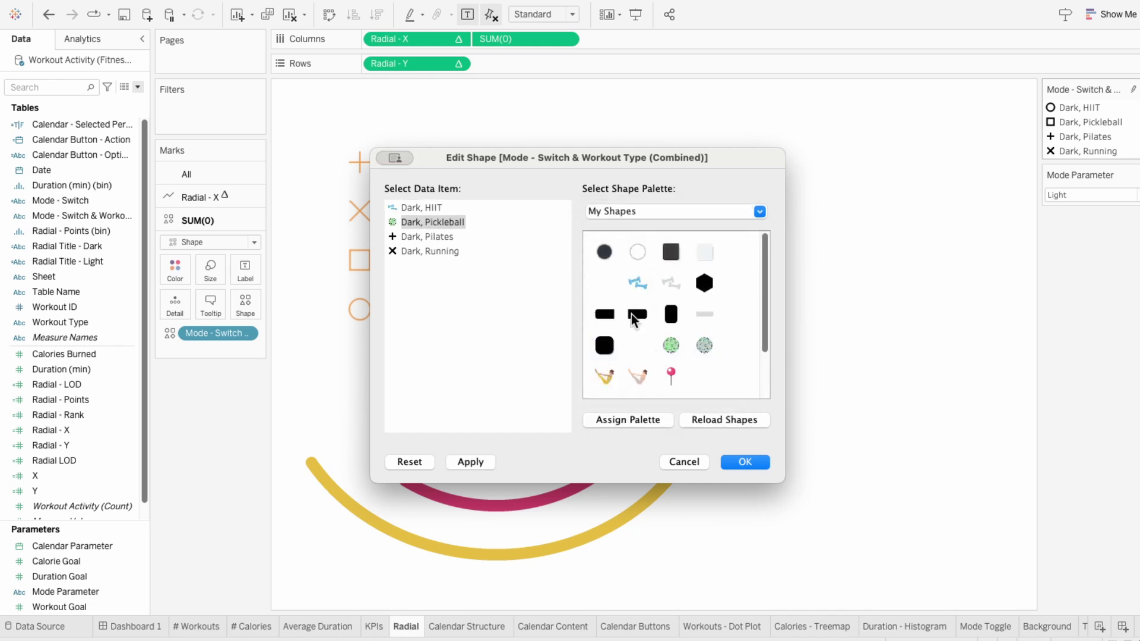
left_click(427, 236)
left_click(605, 376)
left_click(430, 251)
scroll(671, 315, "down", 2)
left_click(637, 347)
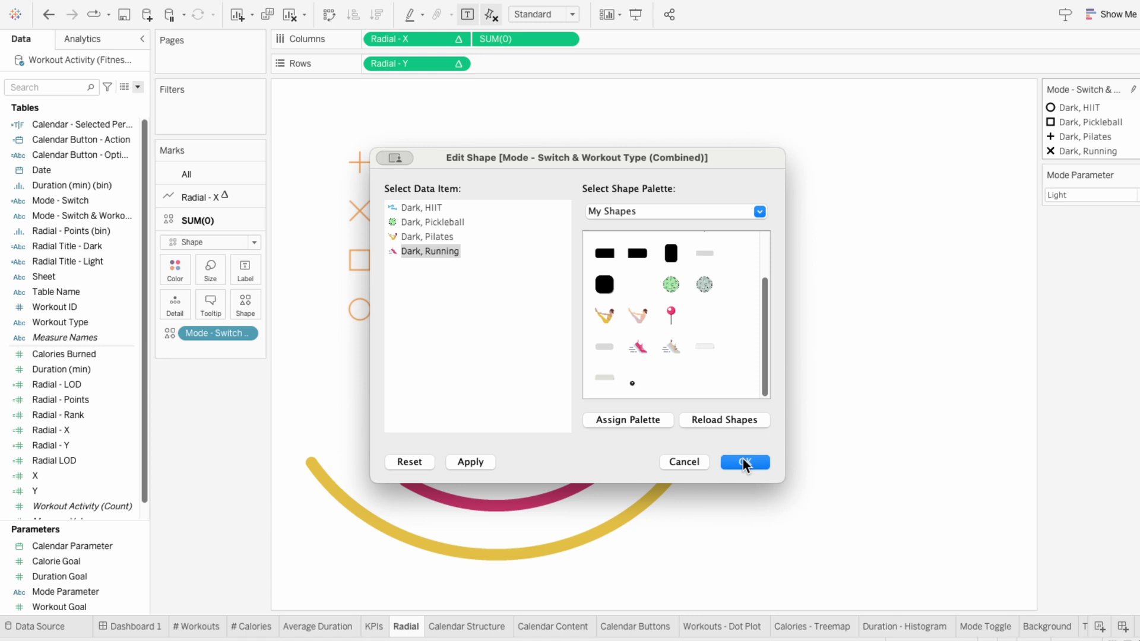
left_click(745, 462)
Step: On Dashboard 1, switch the toggle to Light mode and back to Dark
left_click(135, 628)
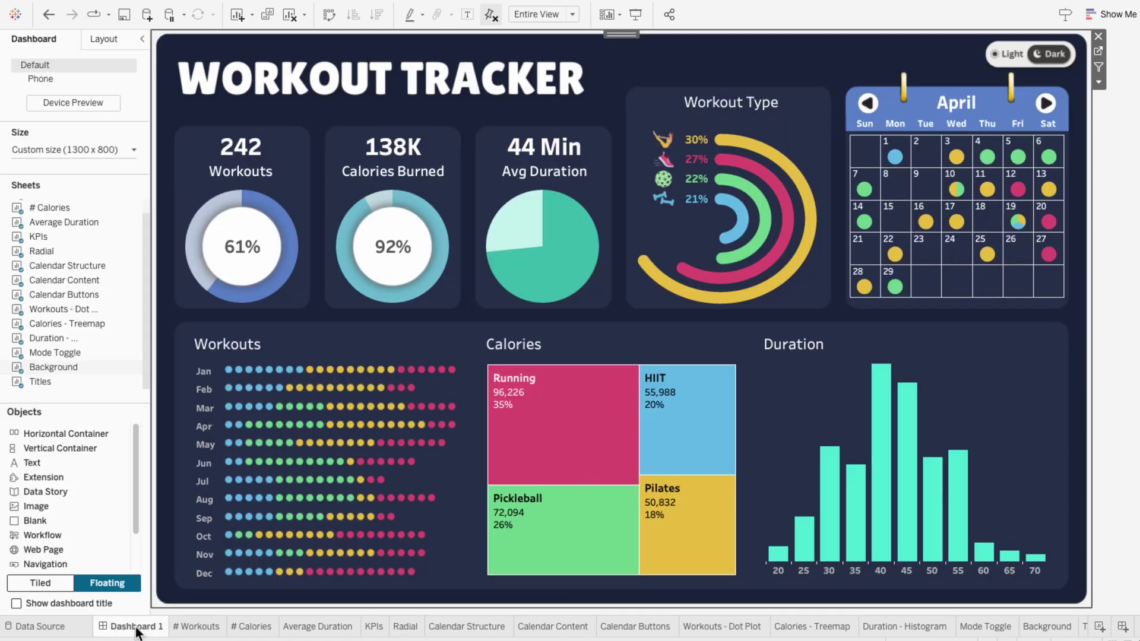
left_click(1016, 54)
left_click(1055, 54)
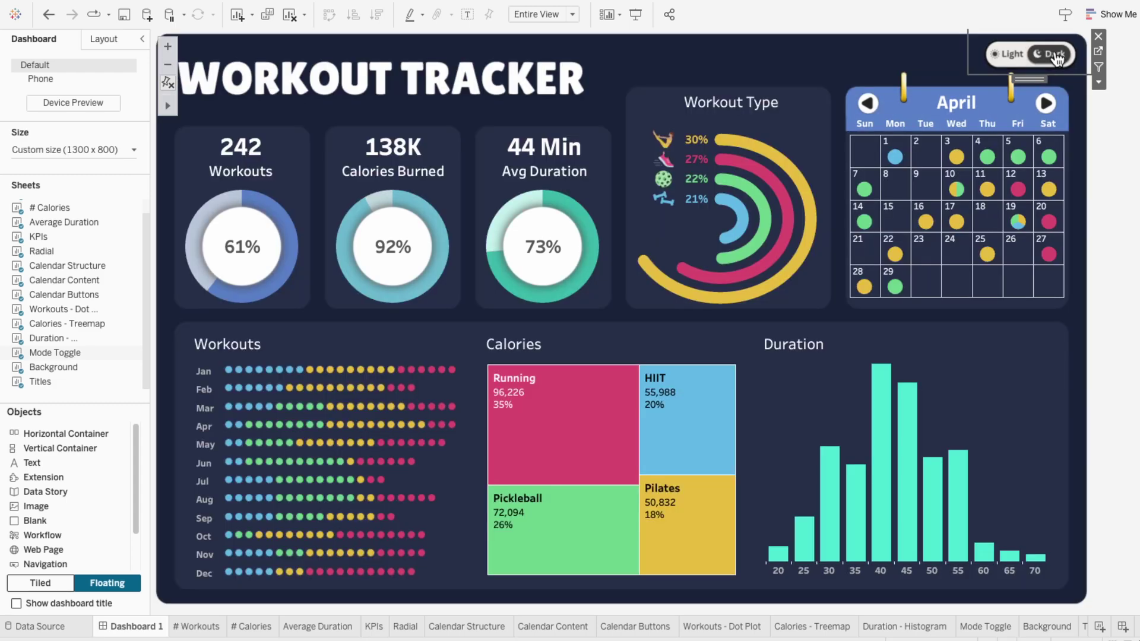
Step: In the Background sheet's Map Options, hide the view toolbar and disable pan and zoom
left_click(1124, 142)
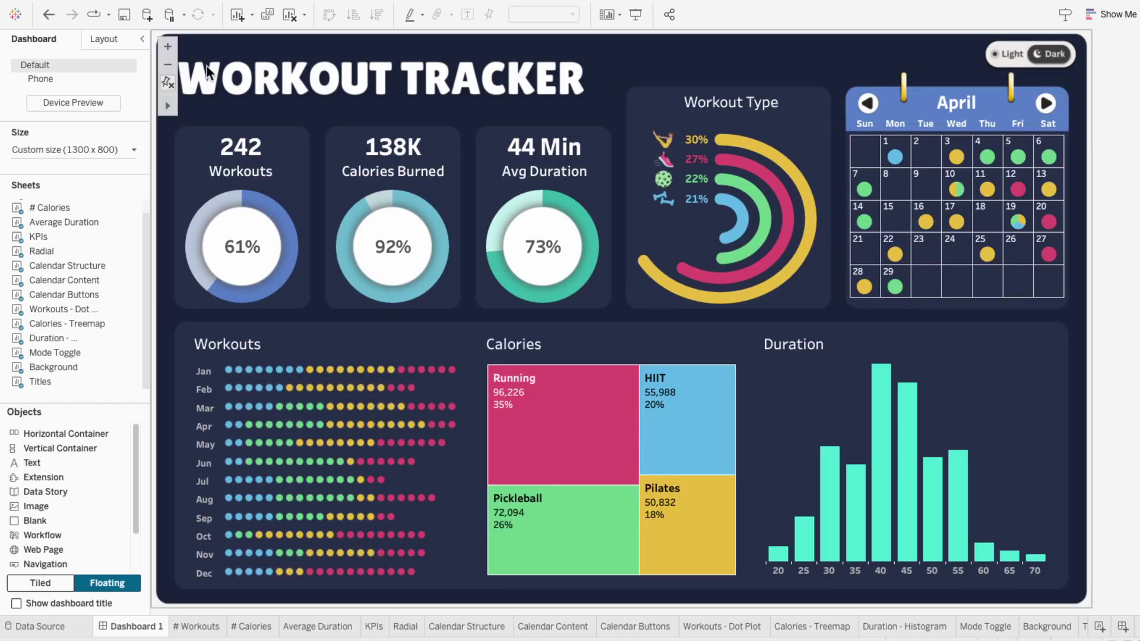
left_click(162, 84)
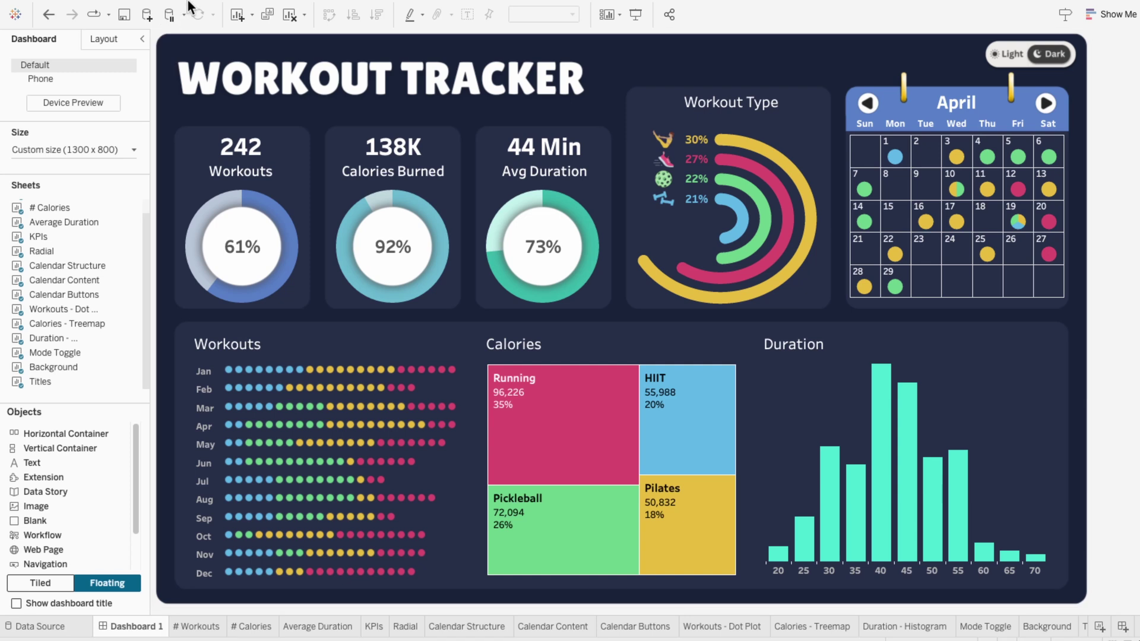
left_click(376, 8)
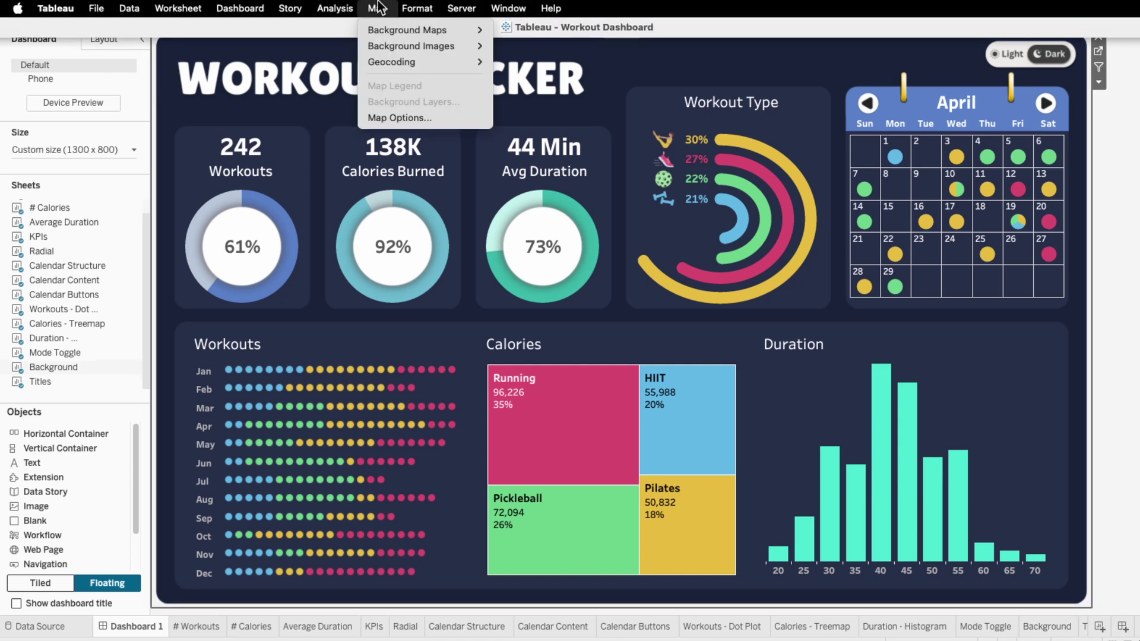
left_click(376, 113)
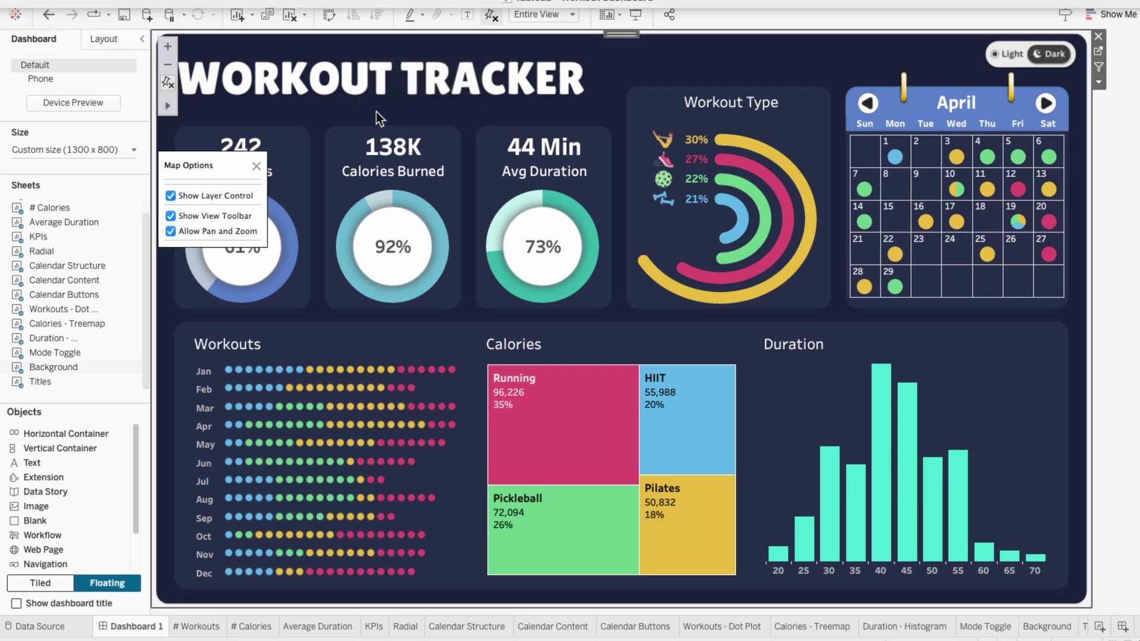
left_click(171, 215)
left_click(172, 231)
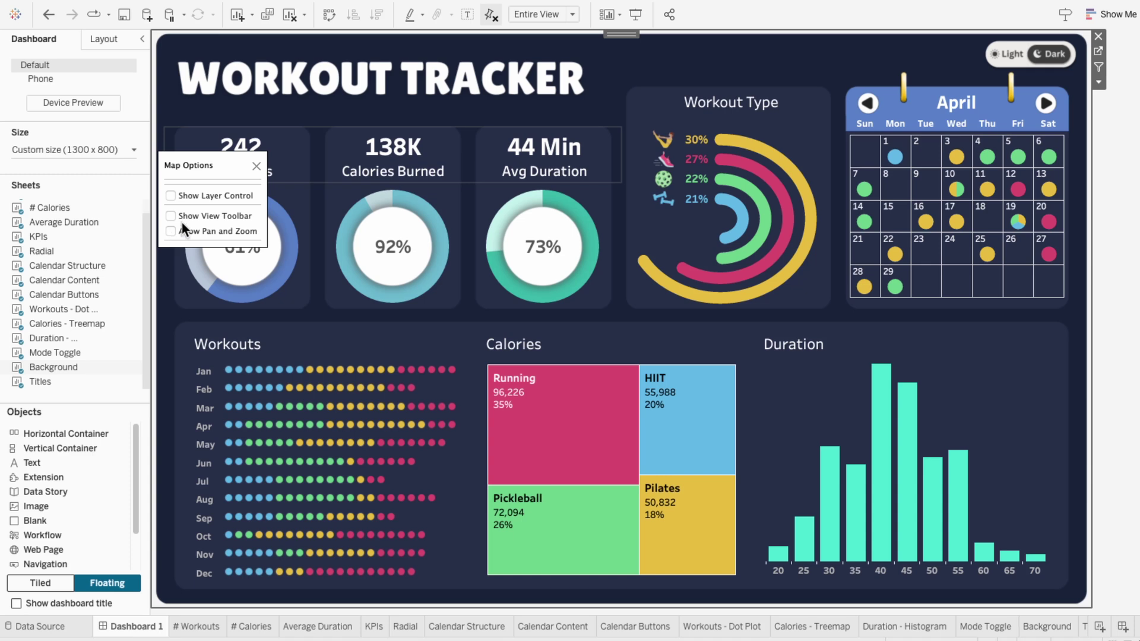
left_click(256, 167)
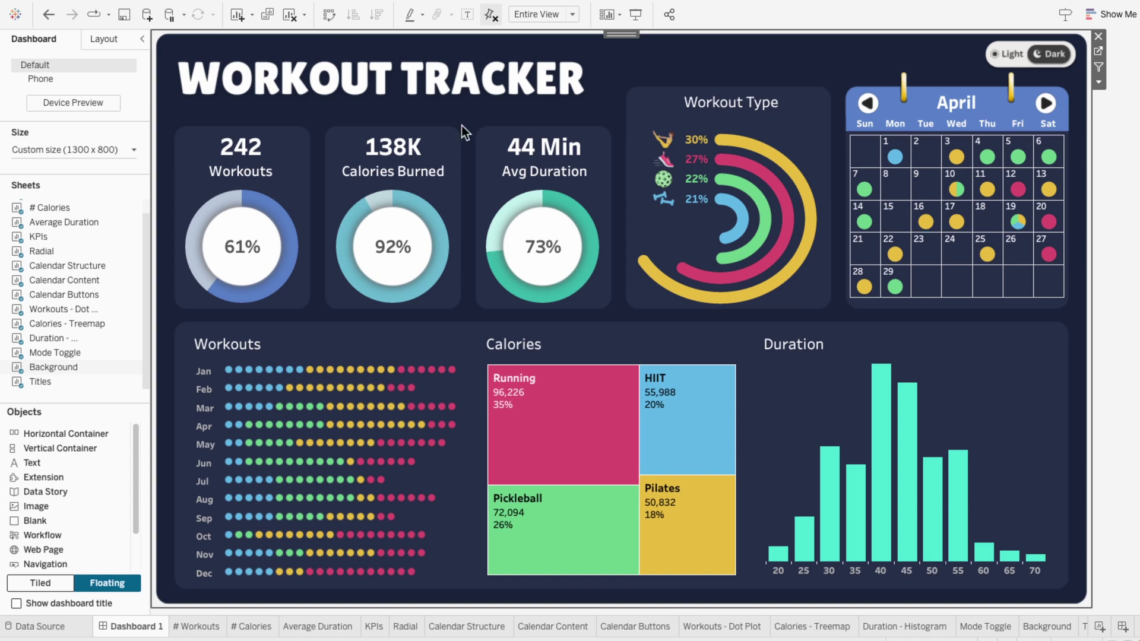
Step: Duplicate the Calories - Treemap sheet and rename the copy 'Calories - Treemap - Dark'
mouse_move(694, 410)
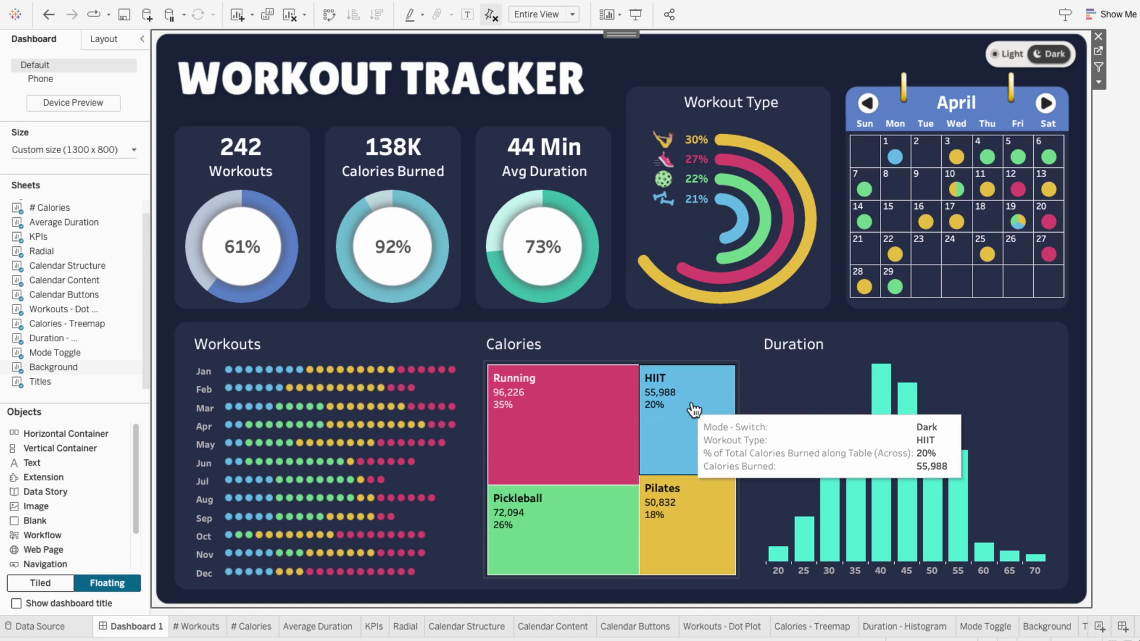
mouse_move(630, 537)
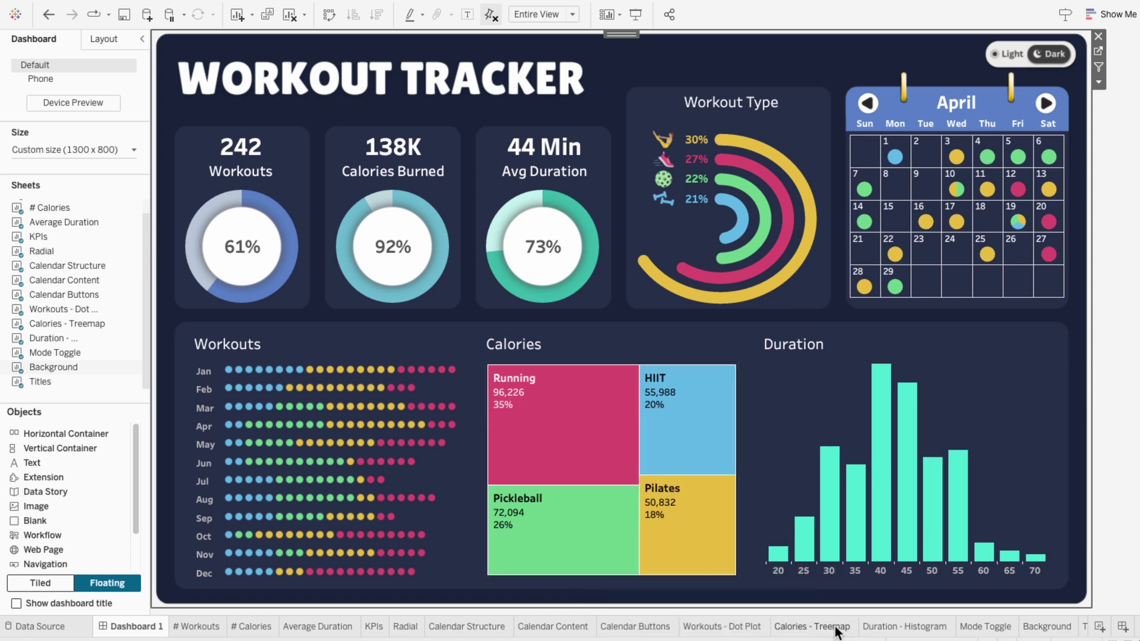
right_click(837, 630)
left_click(884, 475)
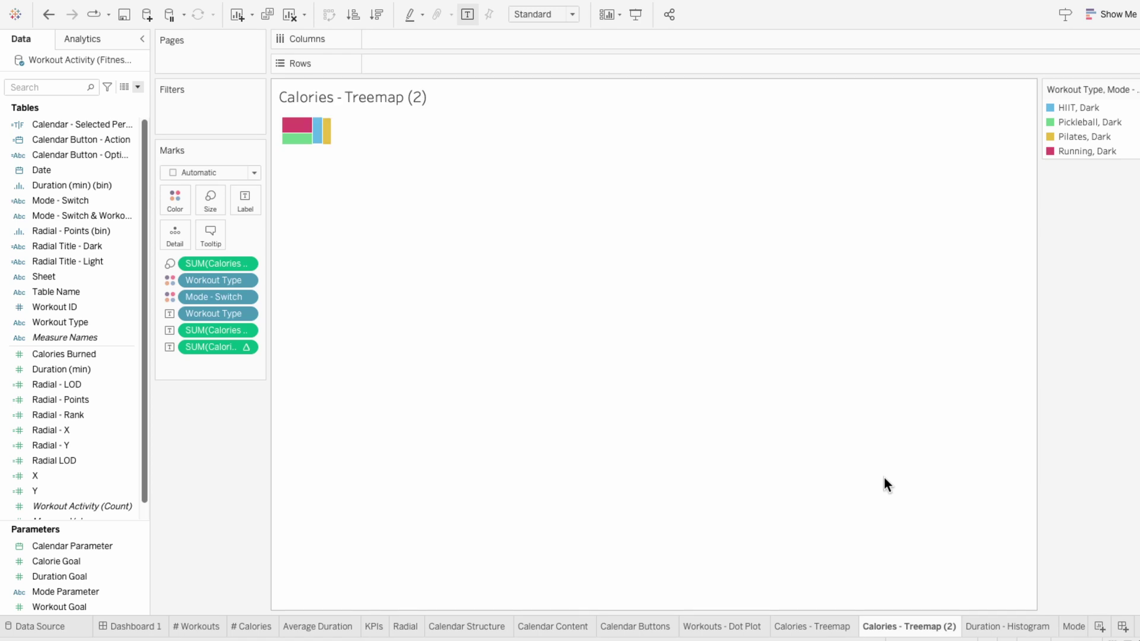
double_click(912, 626)
left_click(976, 628)
key("BackSpace")
key("BackSpace")
key("BackSpace")
type("- Dark")
key("Return")
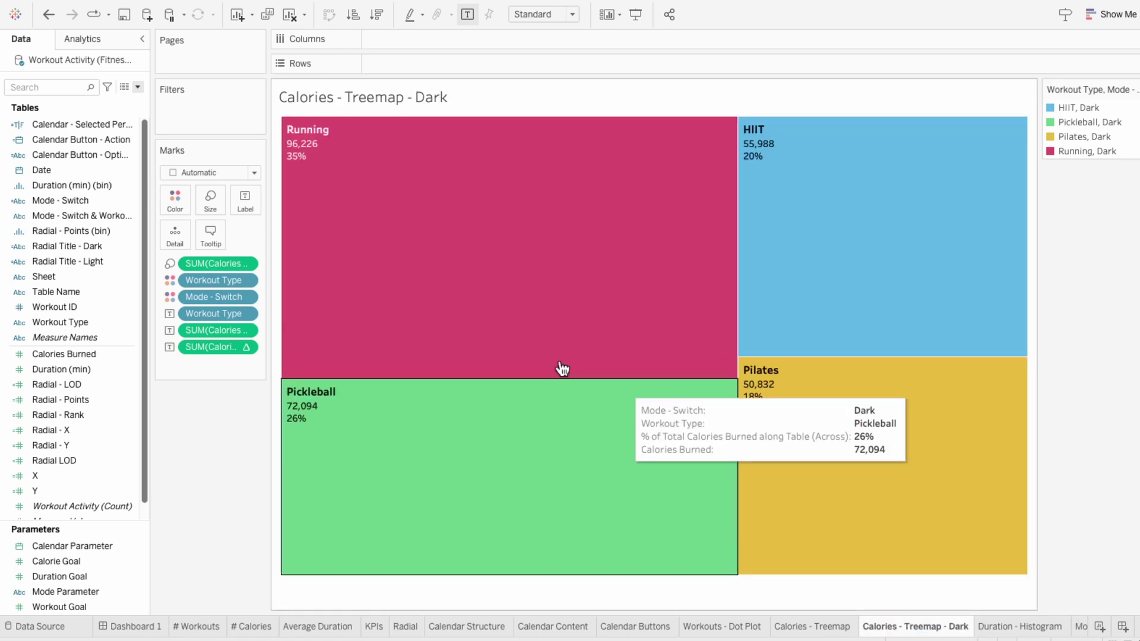
Step: Filter the copy on Mode - Switch with the condition [Mode - Switch] = "Dark"
left_click_drag(79, 200, 187, 116)
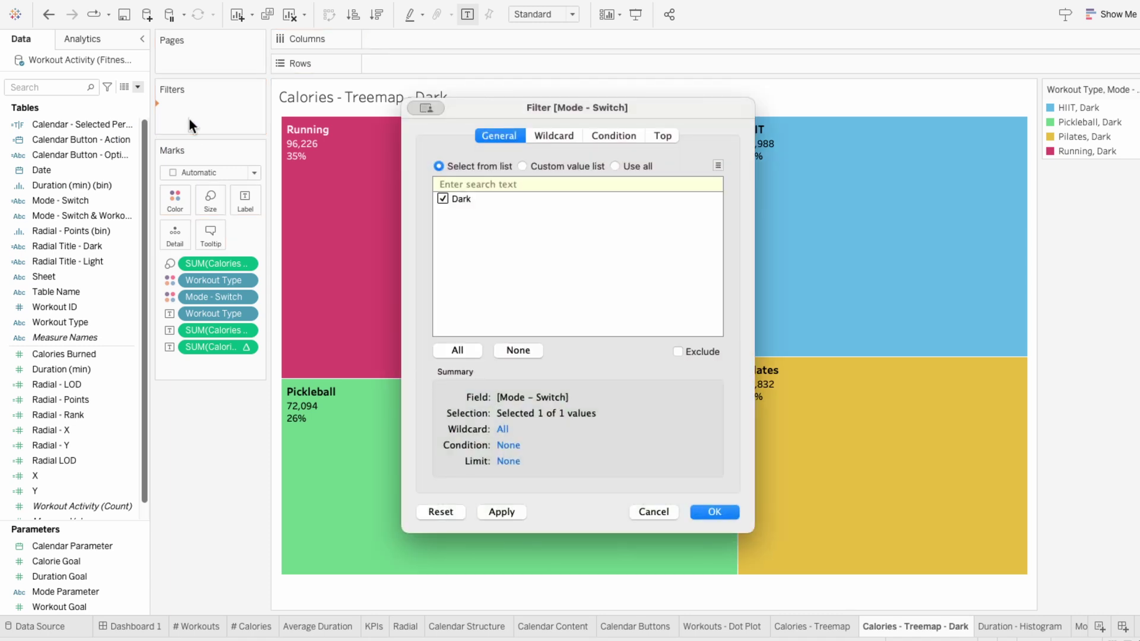
left_click(621, 136)
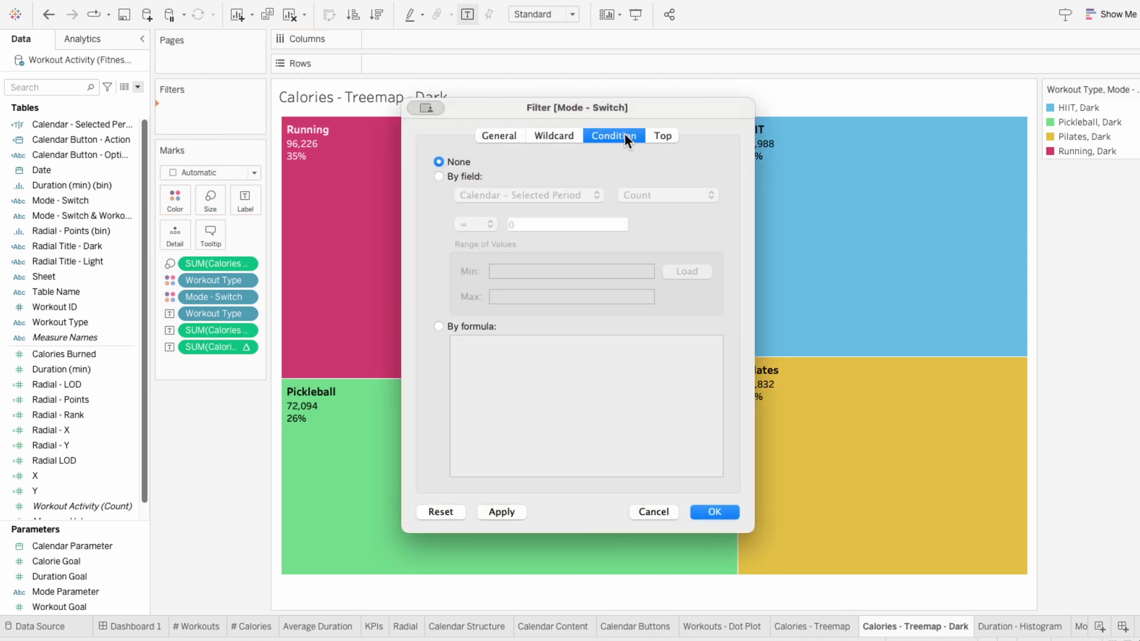
left_click(454, 321)
type("[Mode - Switch] =")
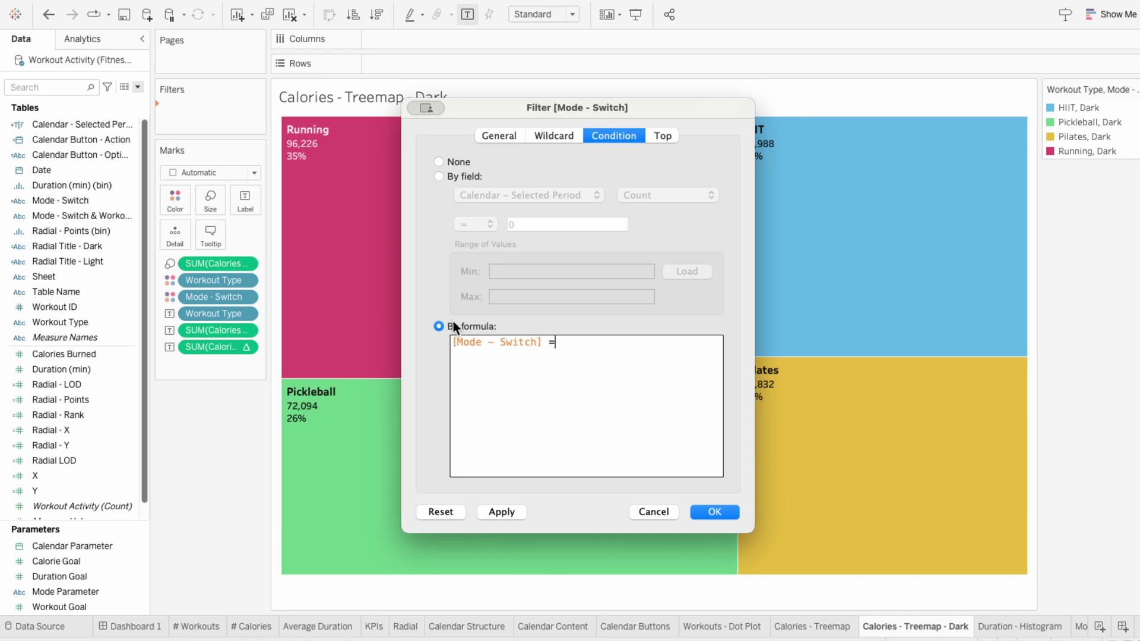
type(" \"Dark\"")
left_click(703, 511)
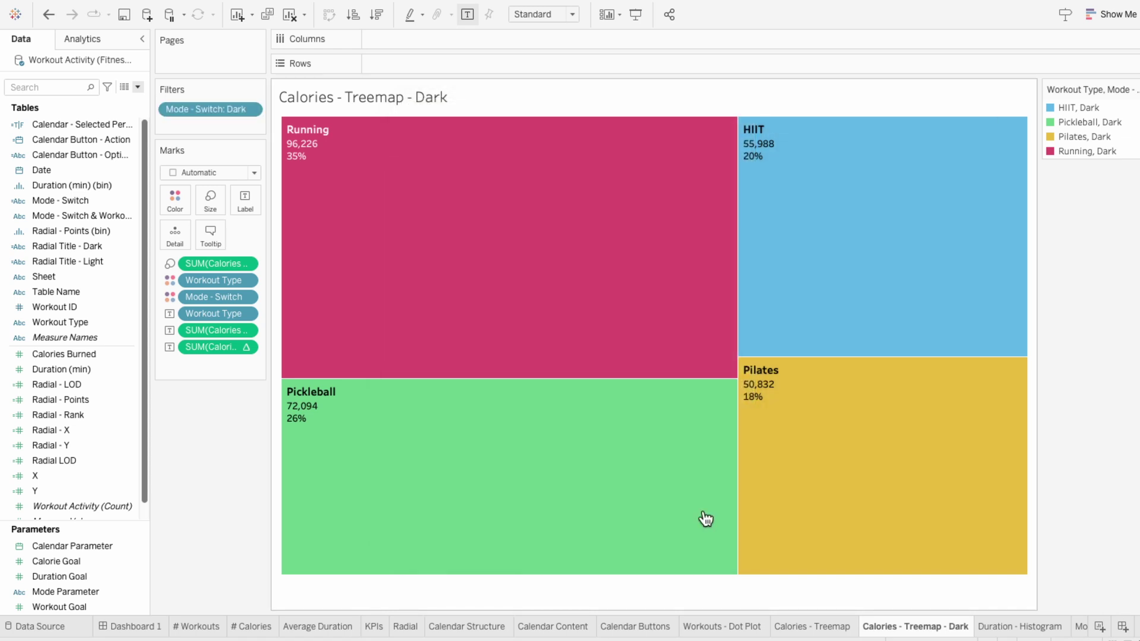
Step: Filter the original Calories - Treemap with the condition [Mode - Switch] = "Light"
left_click(824, 626)
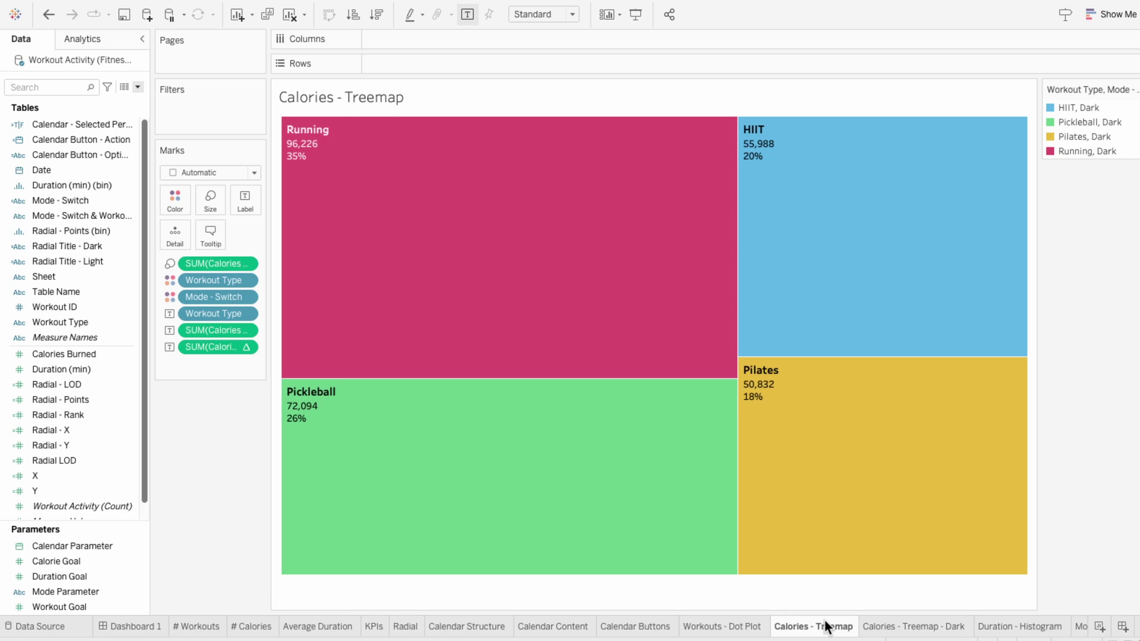
left_click_drag(66, 203, 192, 112)
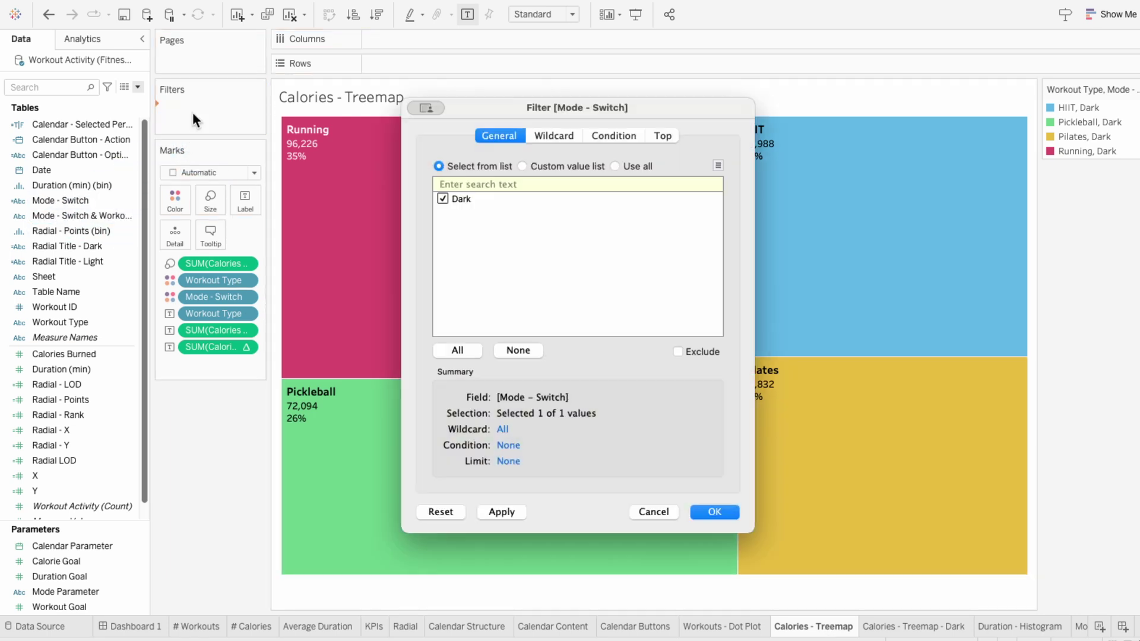
left_click(592, 138)
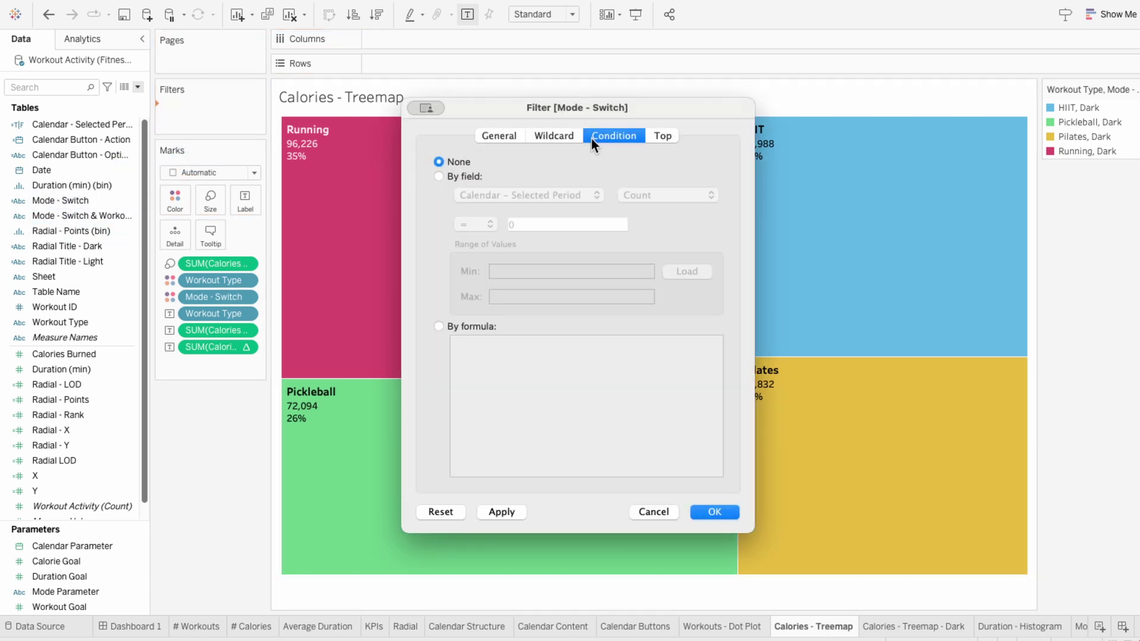
left_click(461, 326)
type("[Mode - Switch] = \"Light\"")
left_click(713, 511)
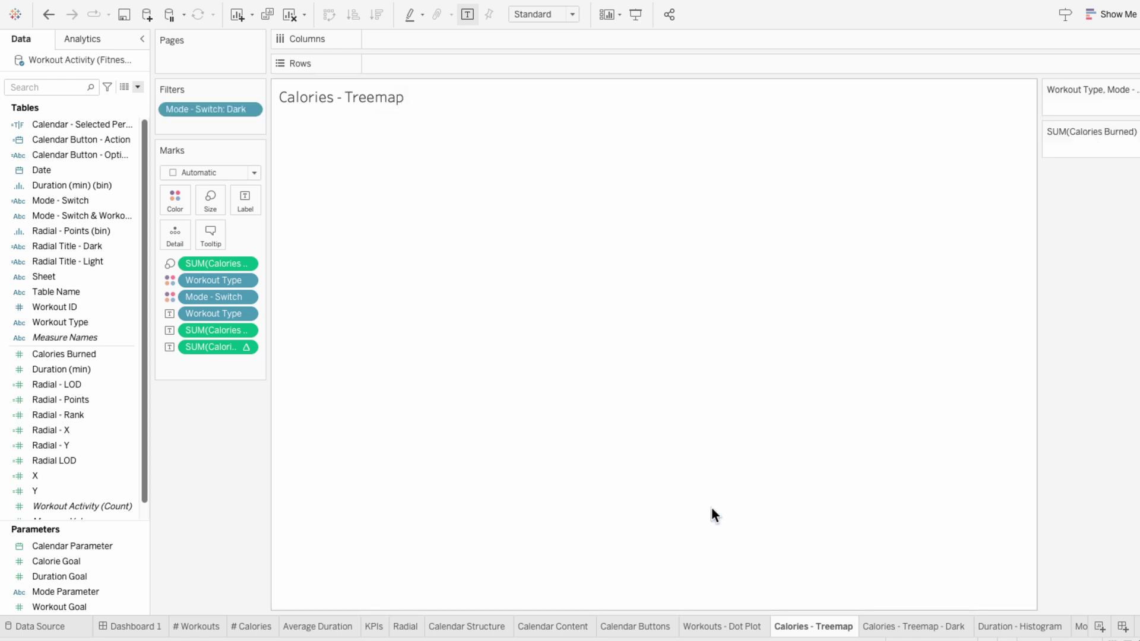
left_click(914, 630)
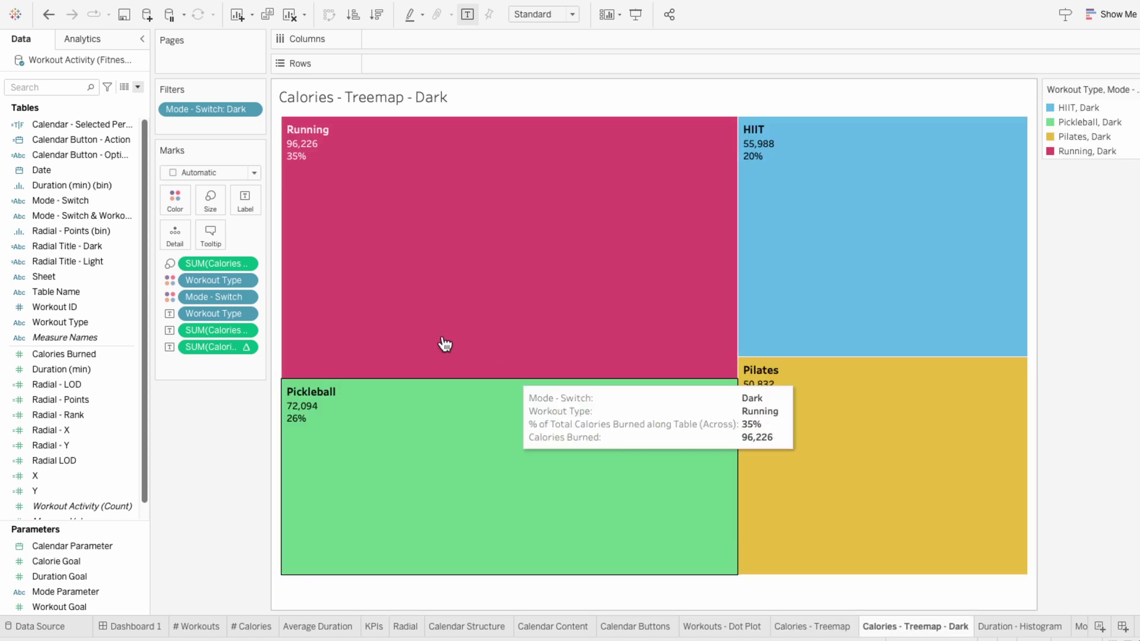
Step: Make the dark treemap's labels bold, give blocks dark borders, and drag it onto Dashboard 1
left_click(253, 209)
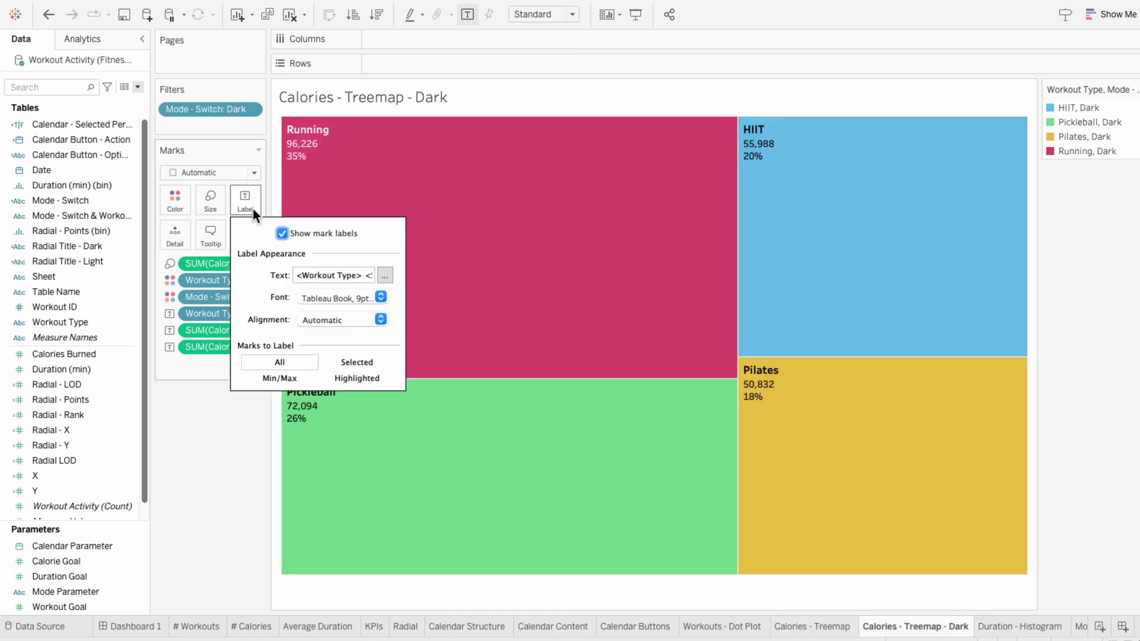
left_click(337, 298)
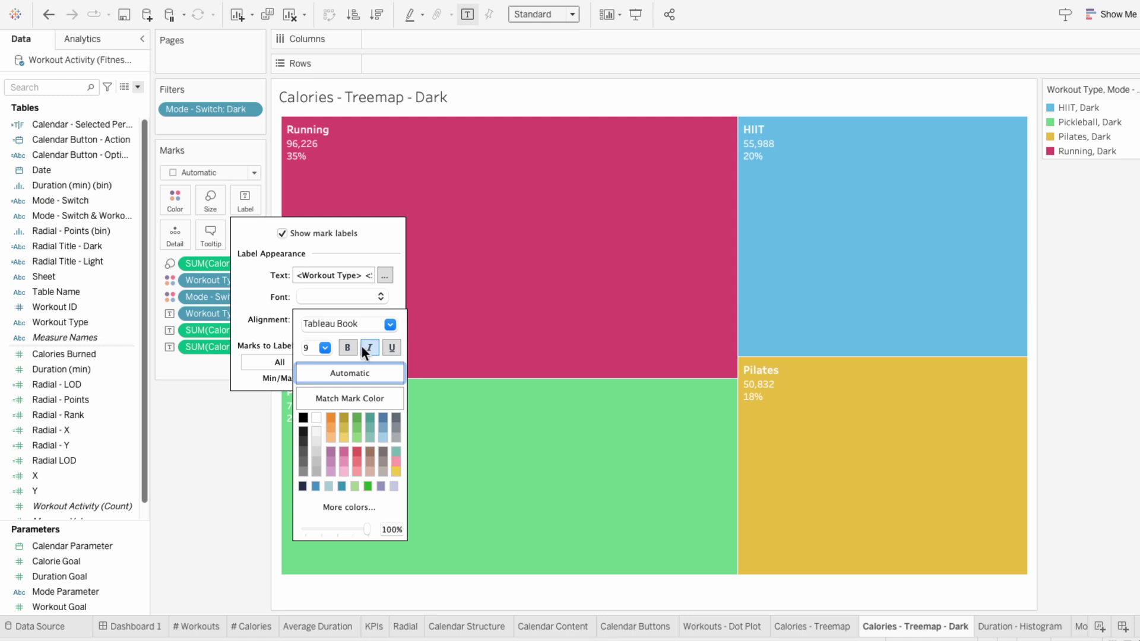
left_click(346, 348)
left_click(173, 202)
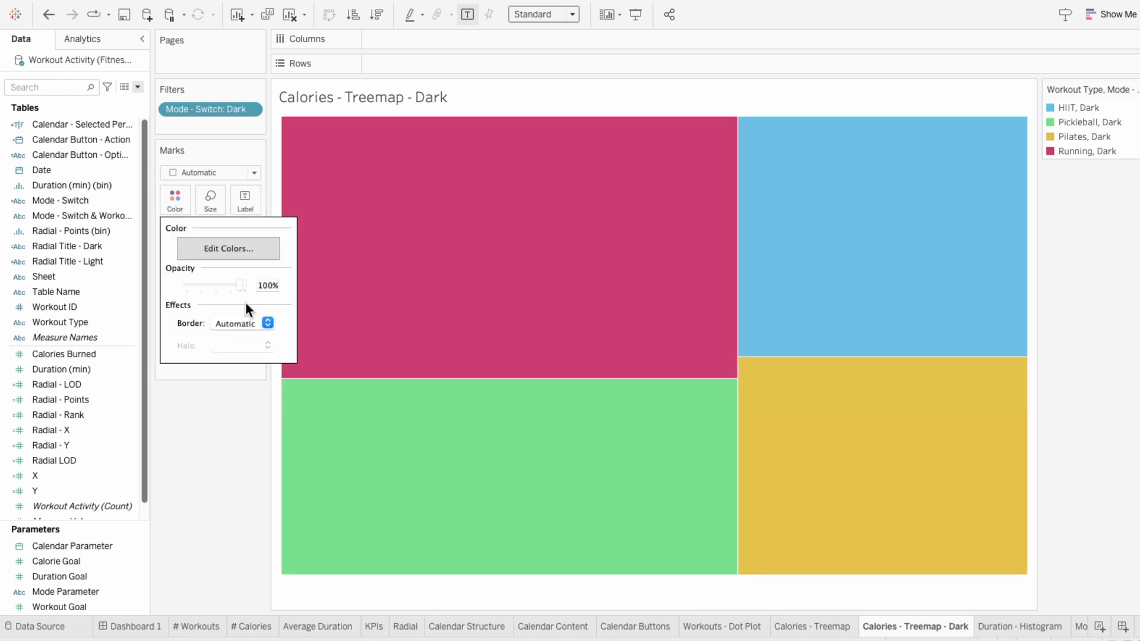
left_click(239, 324)
left_click(215, 462)
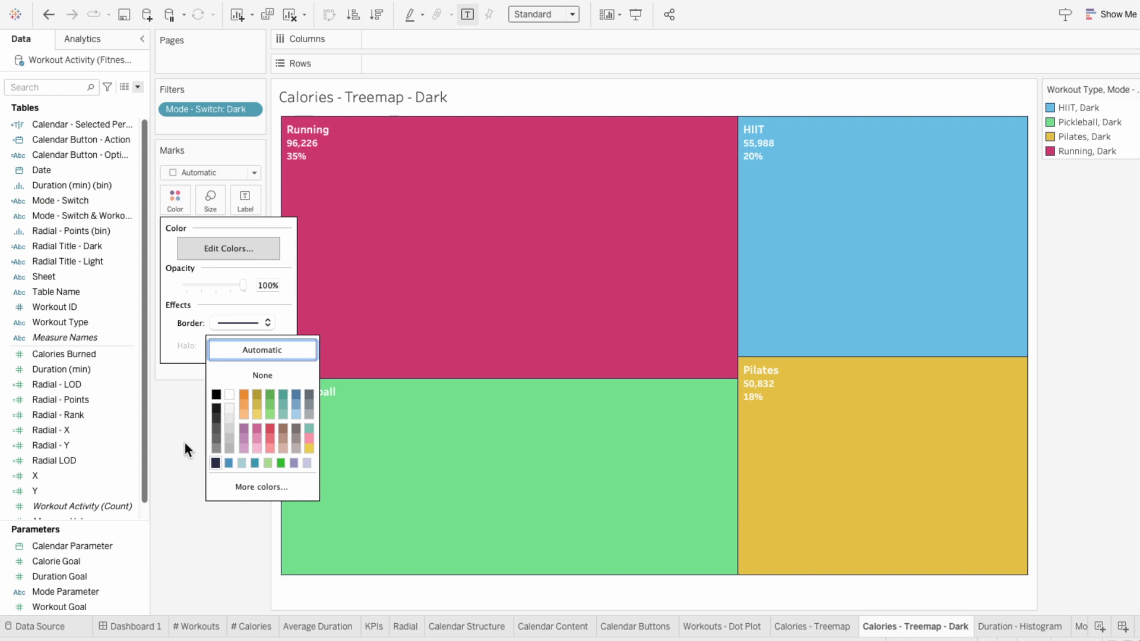
left_click(173, 443)
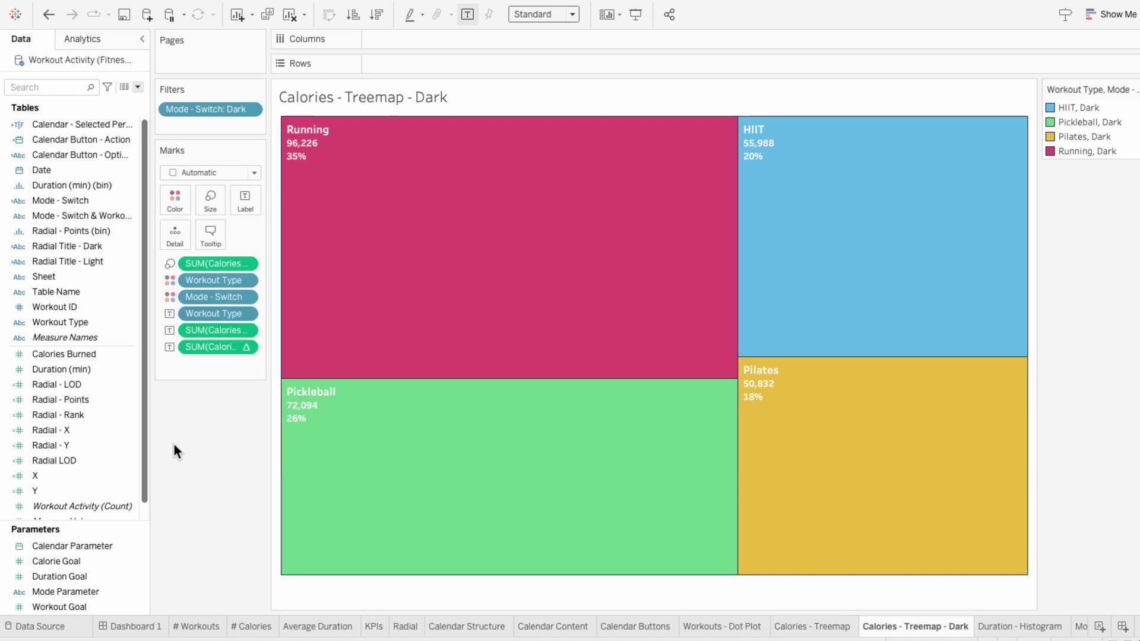
left_click(130, 626)
left_click_drag(71, 336, 487, 365)
Step: Hide the treemap's title, reposition it, set Entire View, and remove its colour legend
right_click(517, 386)
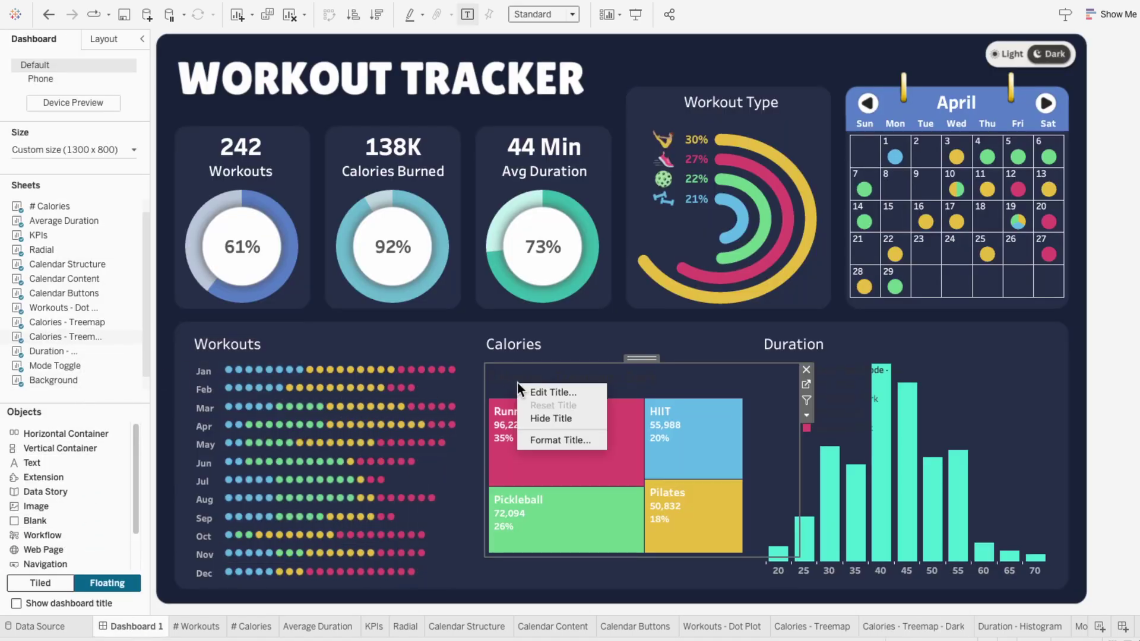
left_click(541, 416)
left_click_drag(778, 549, 718, 545)
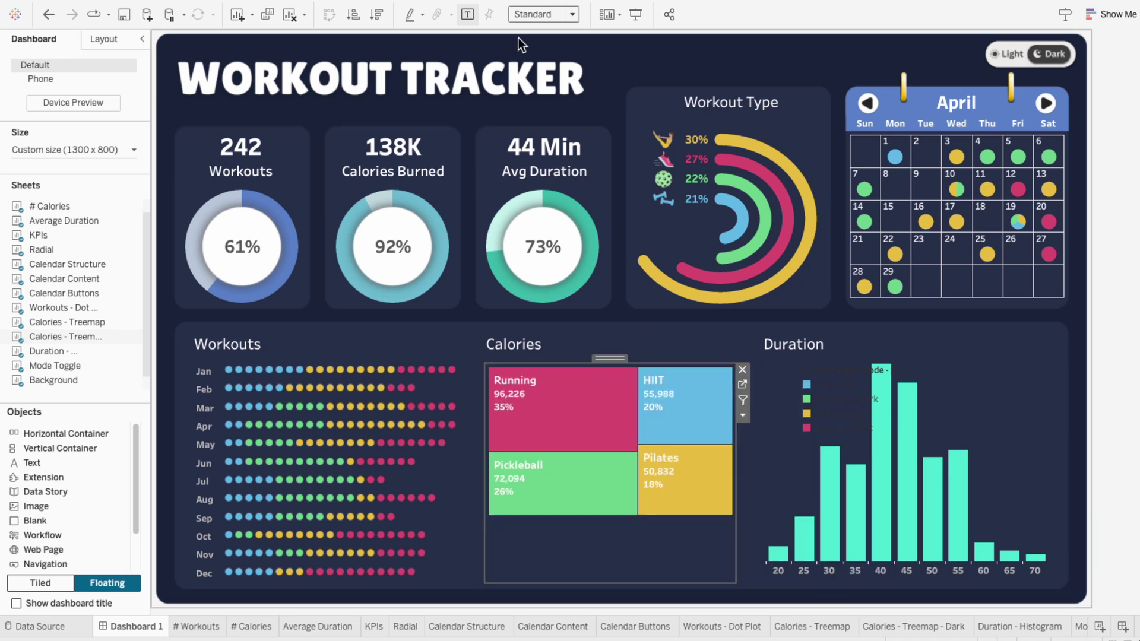
left_click(526, 14)
left_click(528, 63)
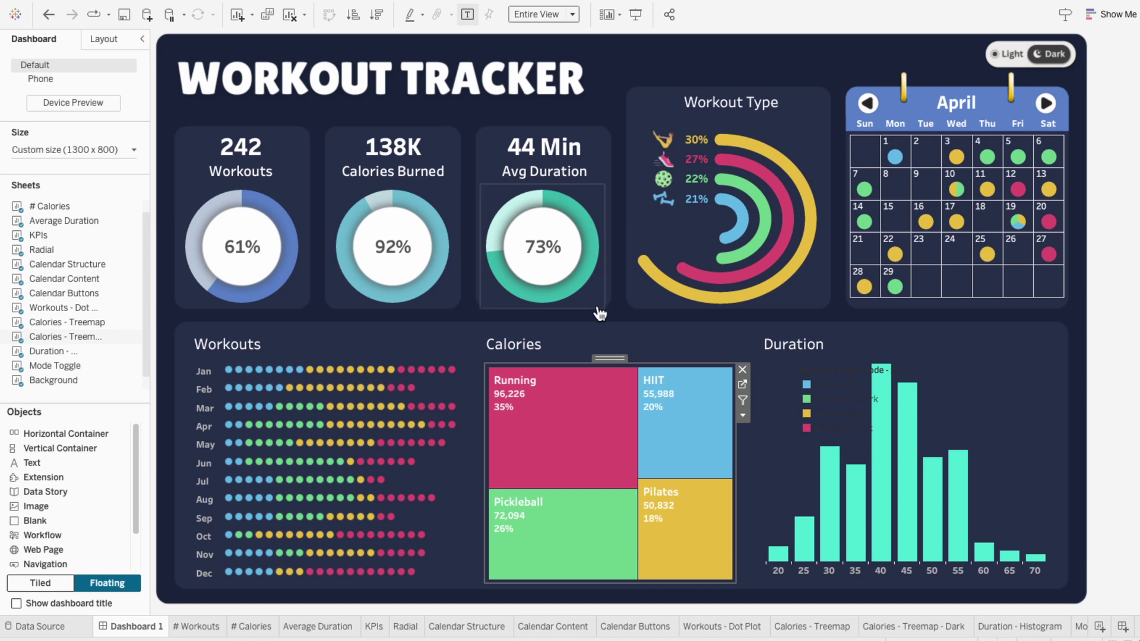
left_click(842, 368)
left_click(906, 367)
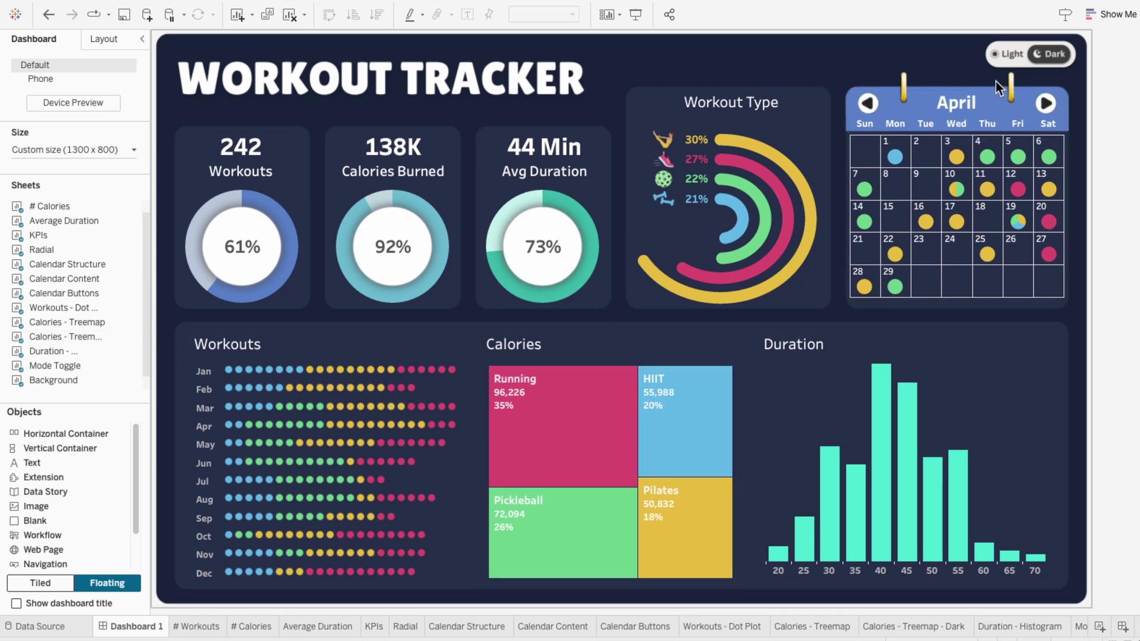
left_click(1017, 60)
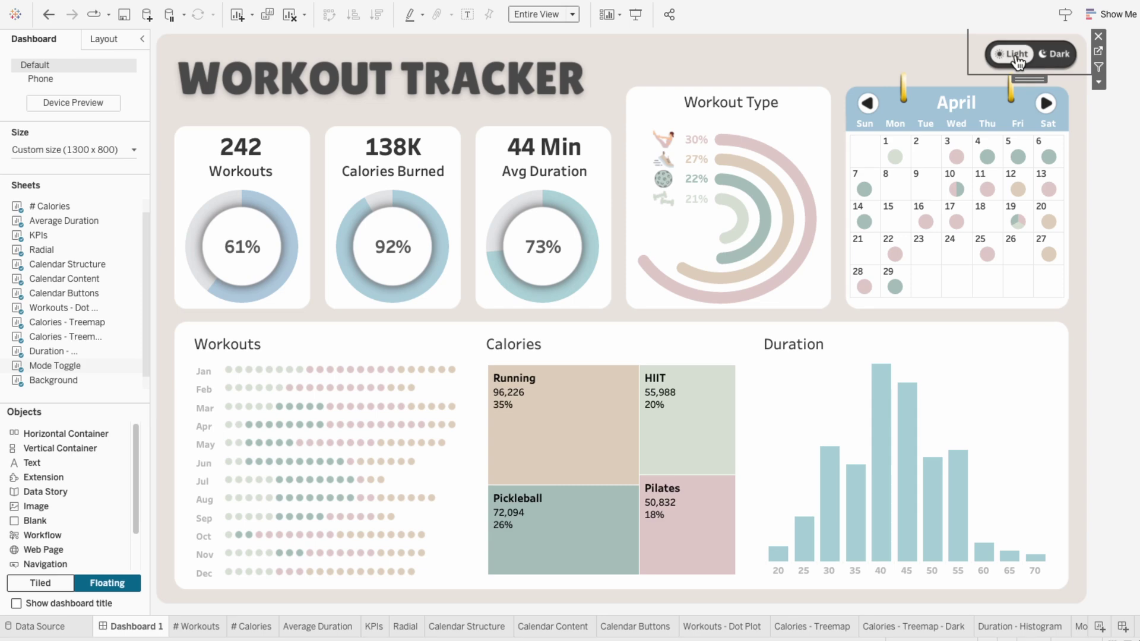
left_click(1047, 59)
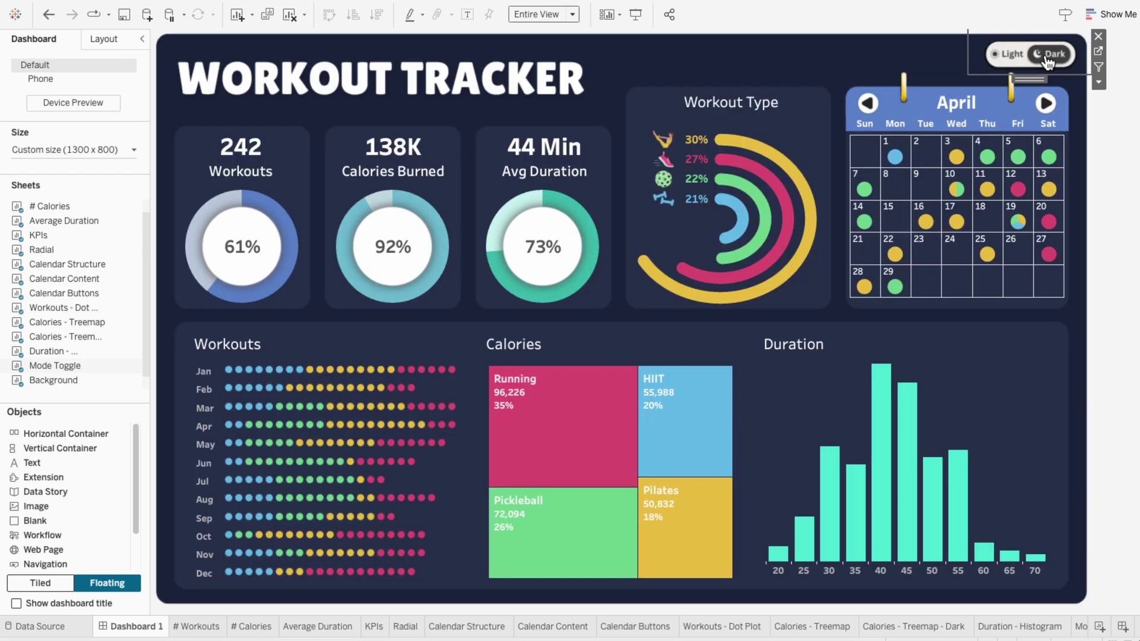
mouse_move(178, 4)
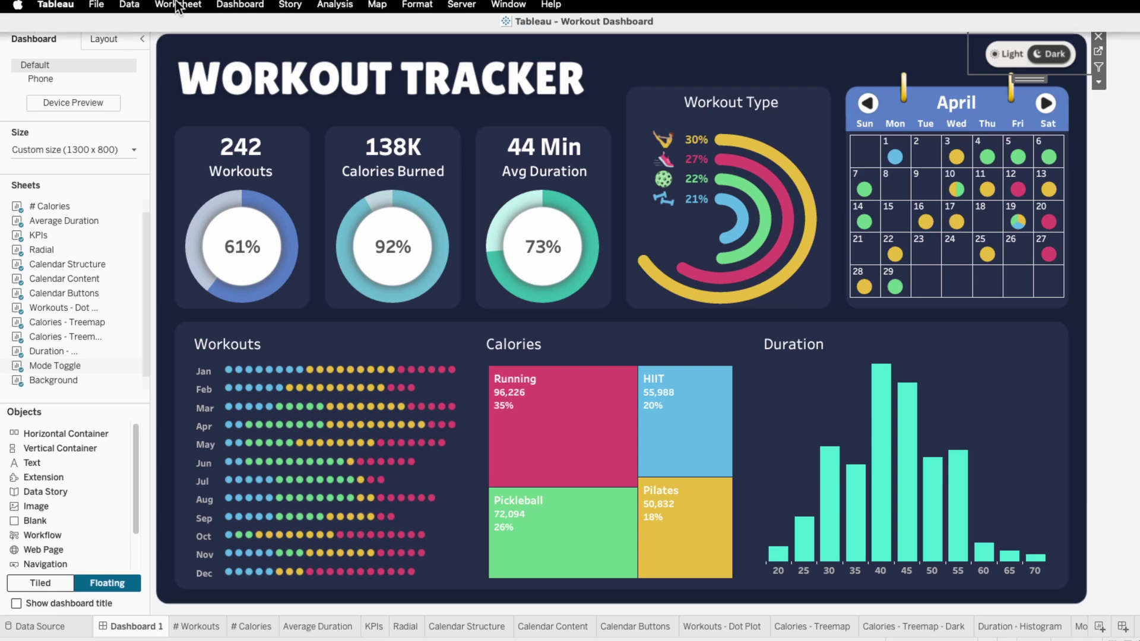
Step: Edit the Mode dashboard action so clearing the selection sets the value to Light
left_click(221, 8)
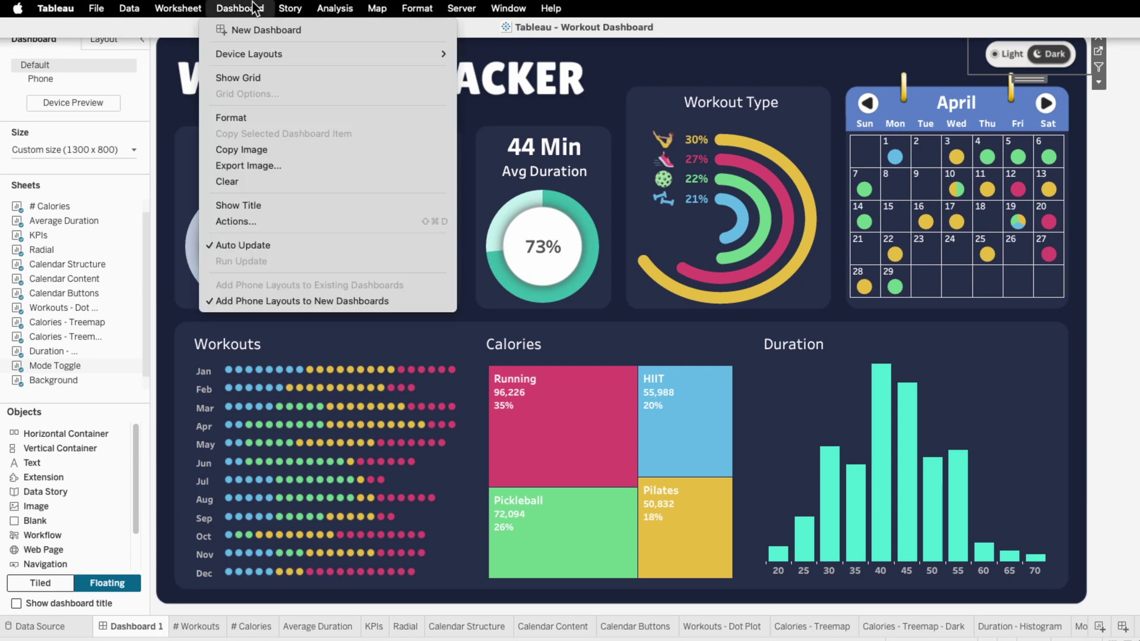
left_click(236, 223)
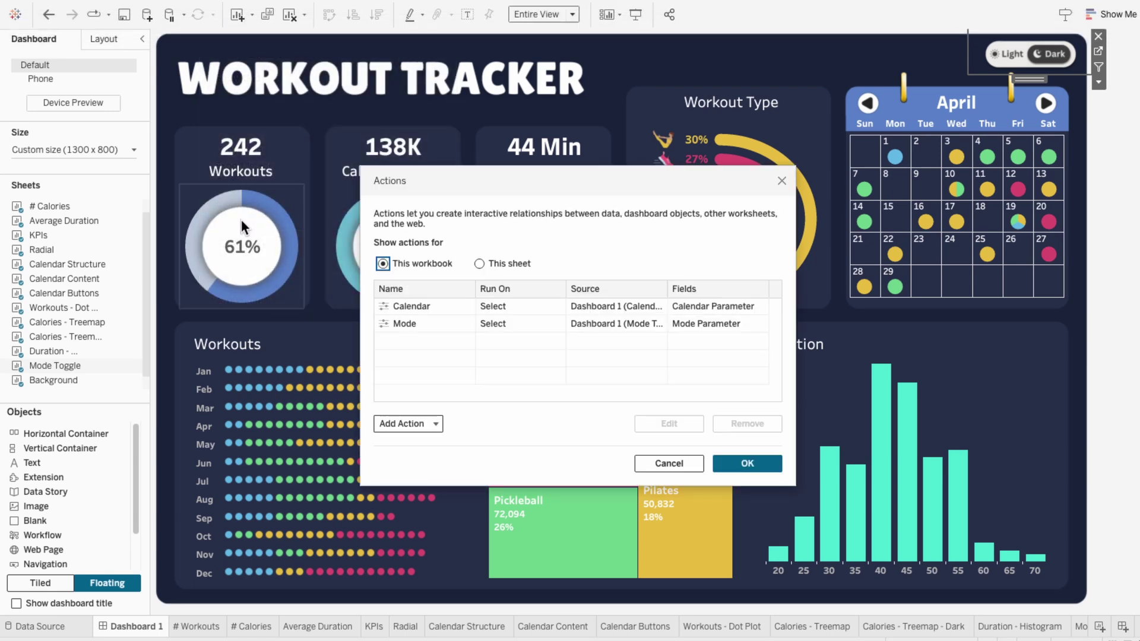
left_click(451, 326)
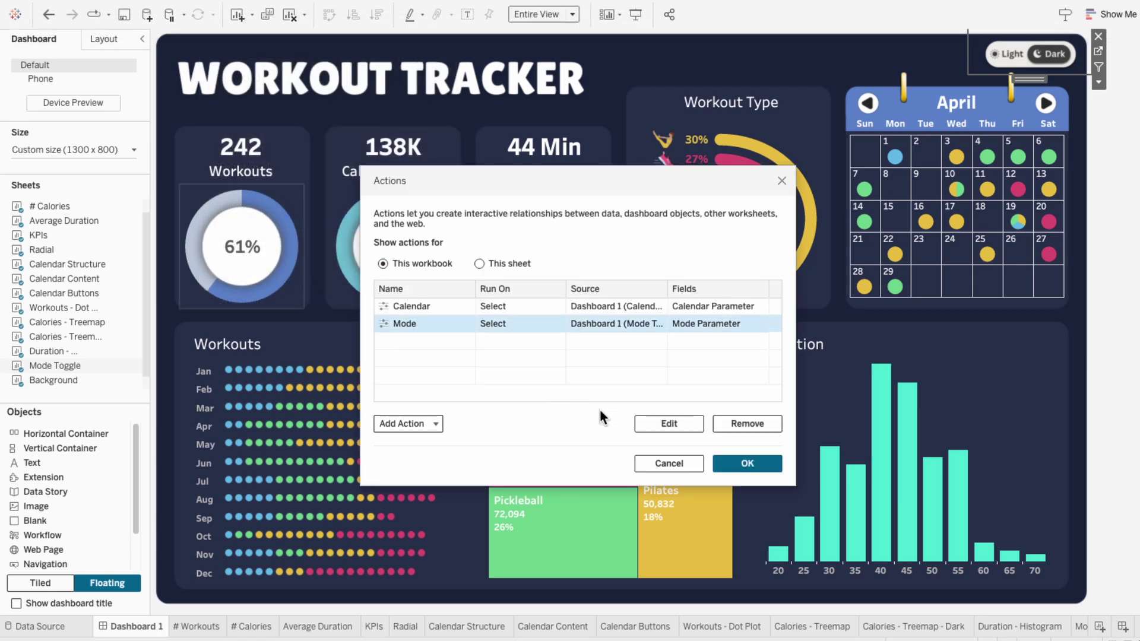
left_click(667, 425)
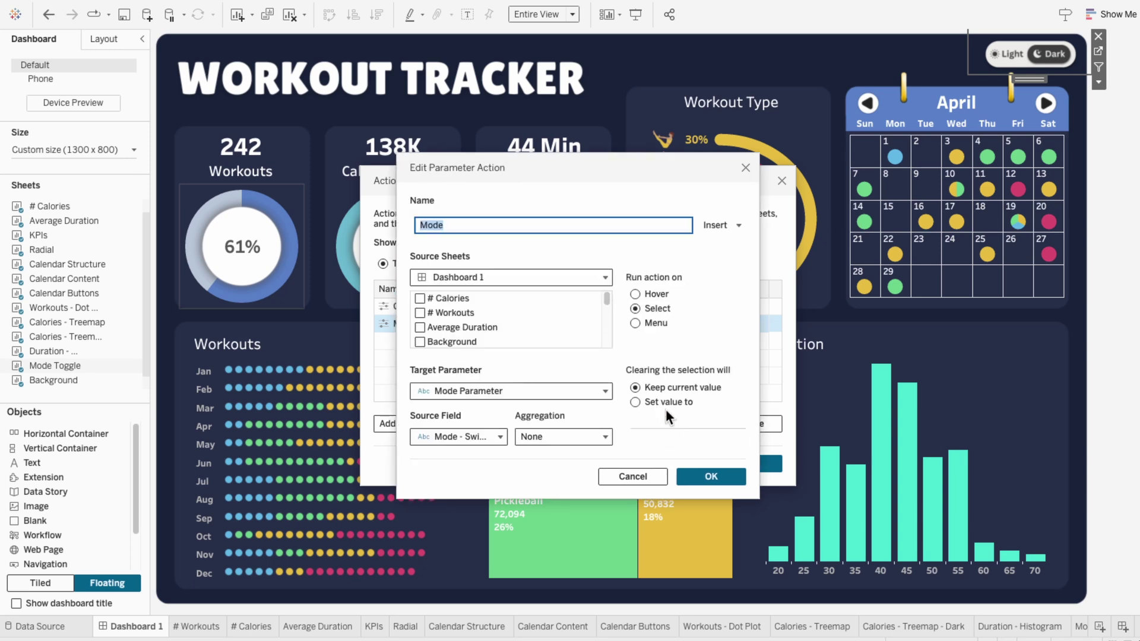
left_click(665, 404)
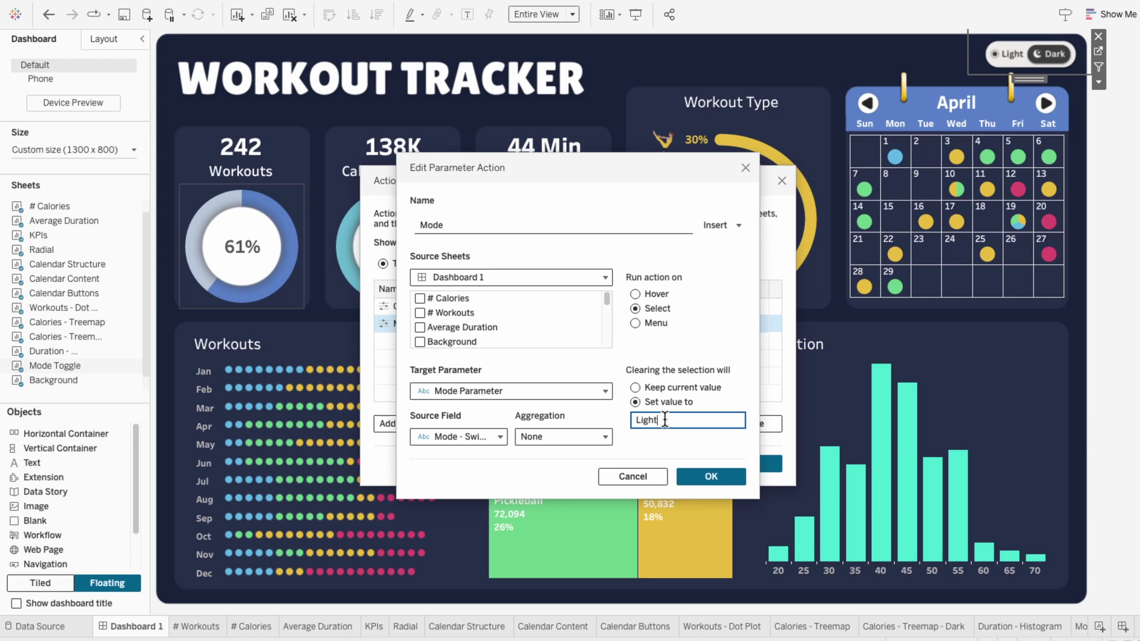
left_click(700, 468)
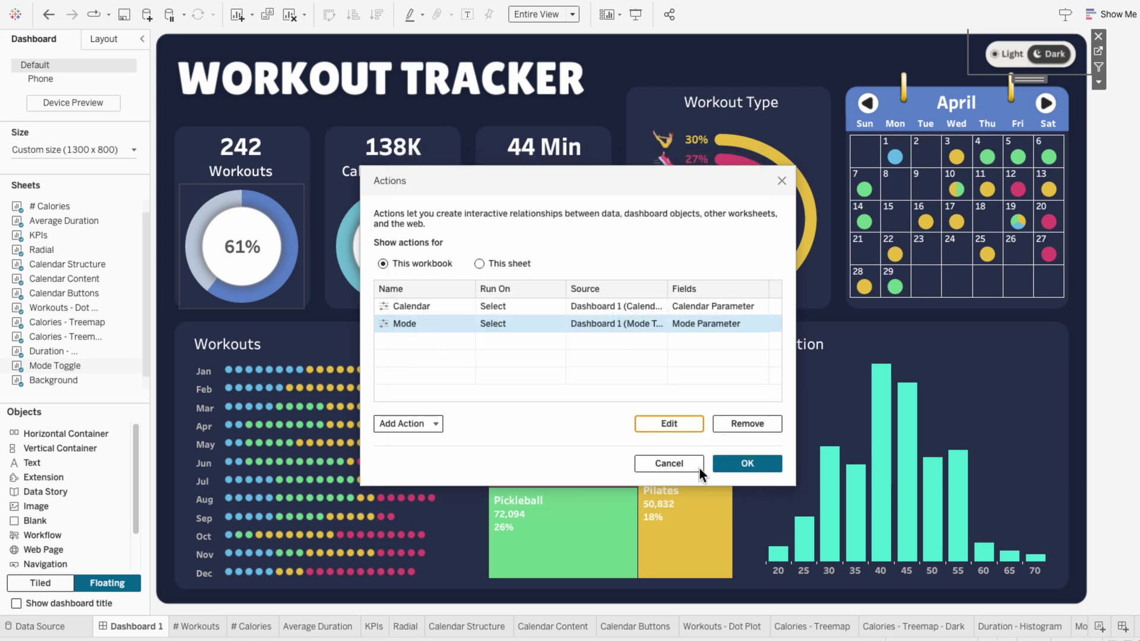
left_click(757, 467)
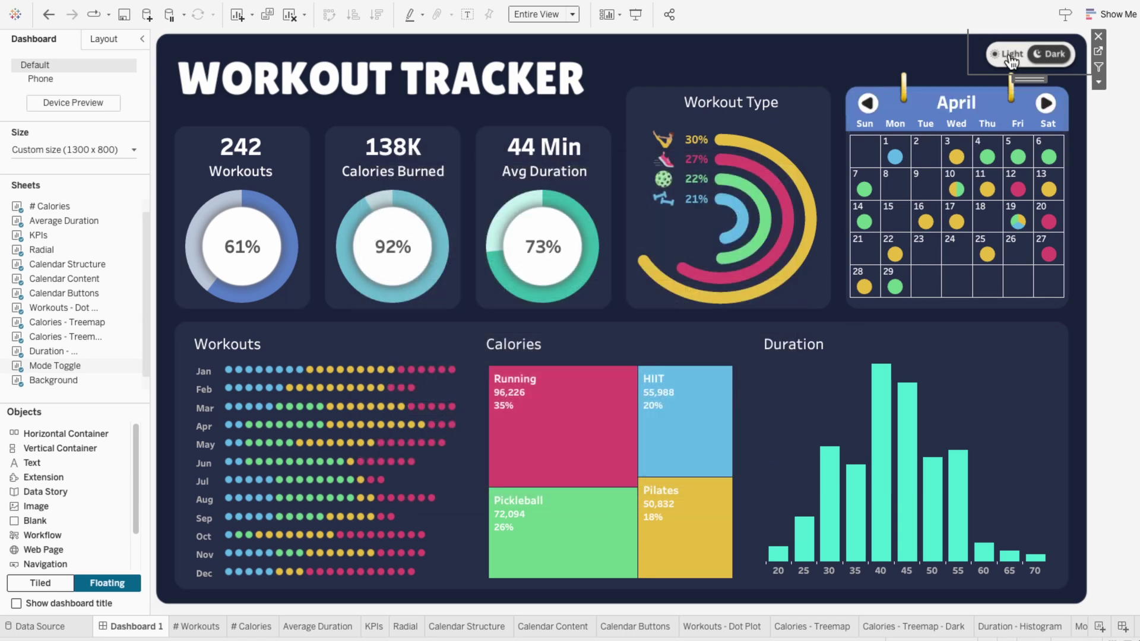
Step: Use the Light/Dark toggle twice to test switching between both themes
left_click(1061, 58)
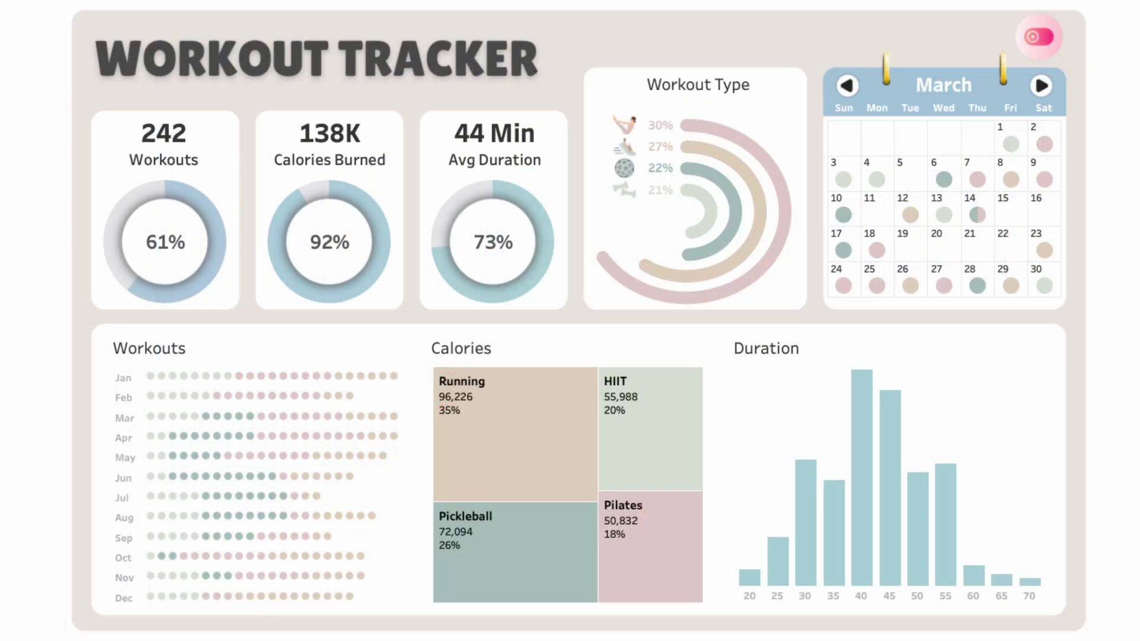
left_click(1045, 35)
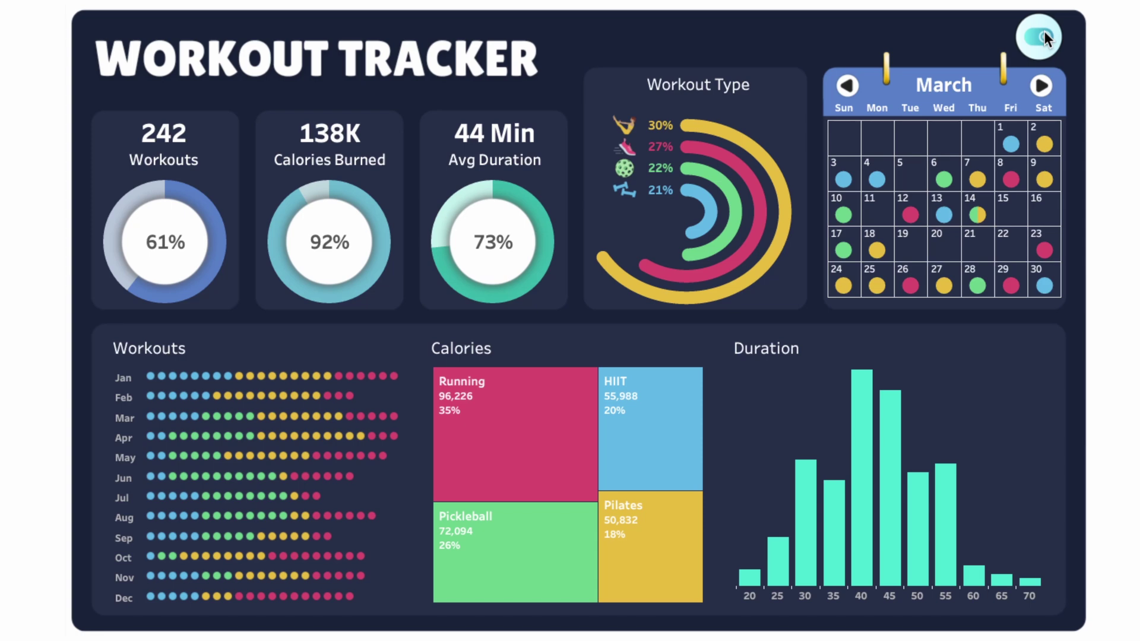